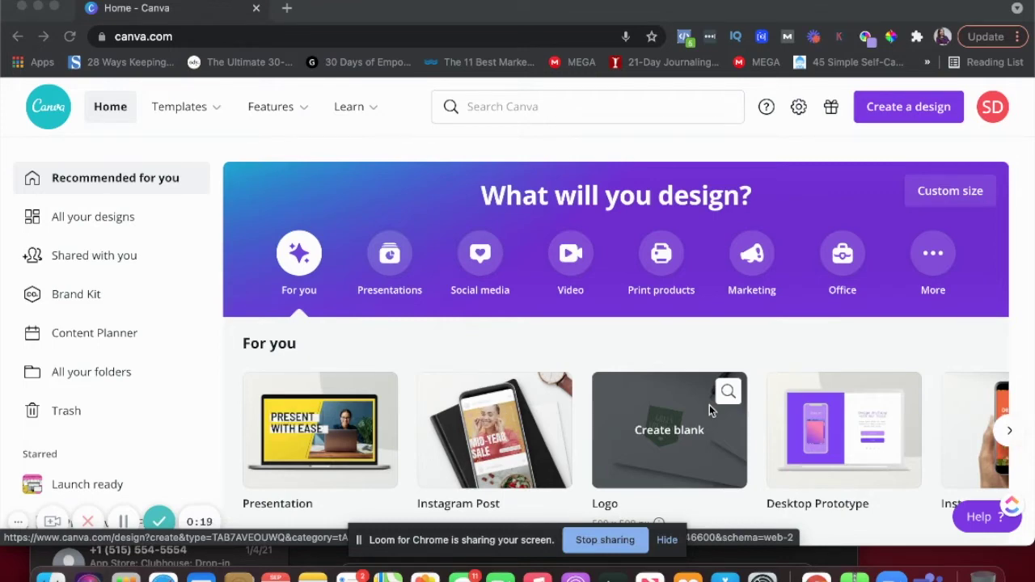
Create a new blank Bio Link Website design by searching the design types for "website".
{"action": "left_click", "coordinate": [889, 118]}
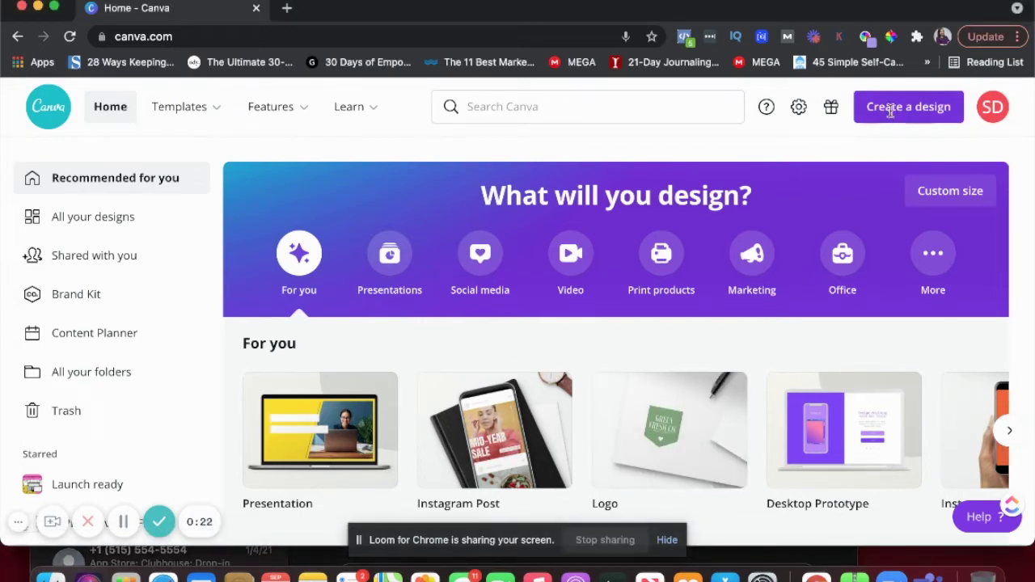
{"action": "type", "text": "website"}
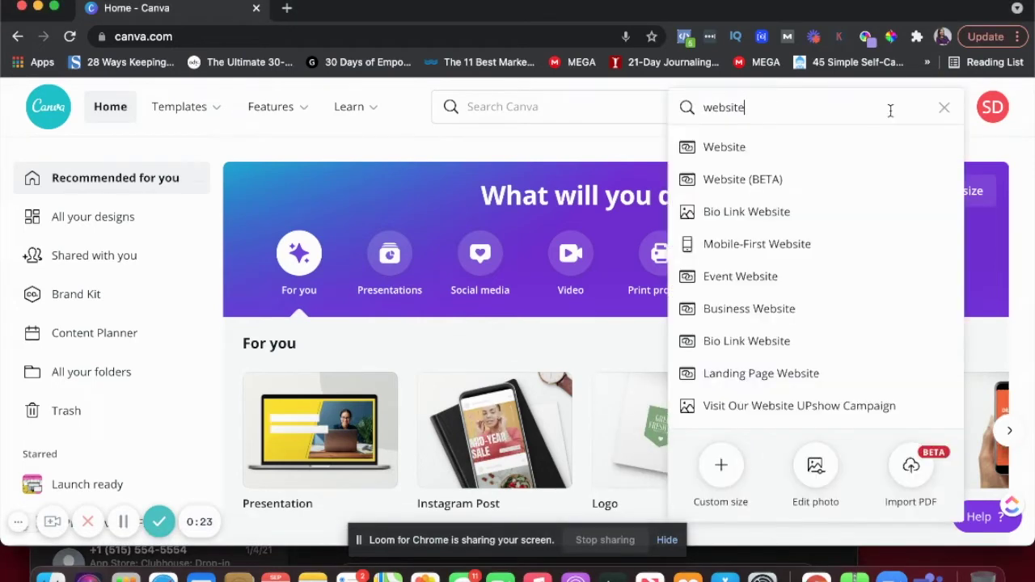
{"action": "left_click", "coordinate": [779, 211]}
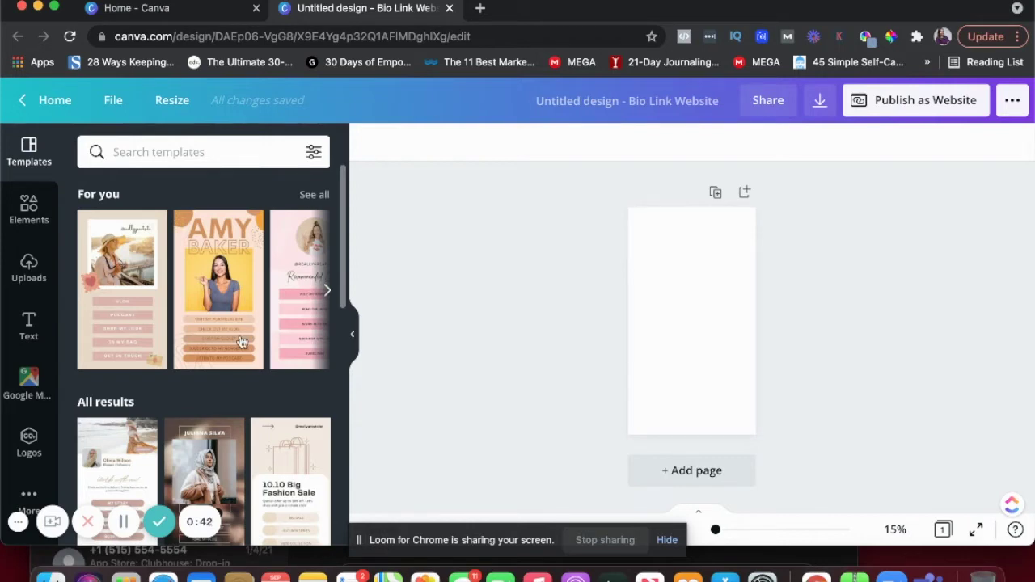
Browse the bio link templates and apply the floral "Click it!" template with pink and turquoise buttons to the page.
{"action": "scroll", "coordinate": [226, 335], "scroll_direction": "down", "scroll_amount": 3}
{"action": "scroll", "coordinate": [226, 336], "scroll_direction": "down", "scroll_amount": 3}
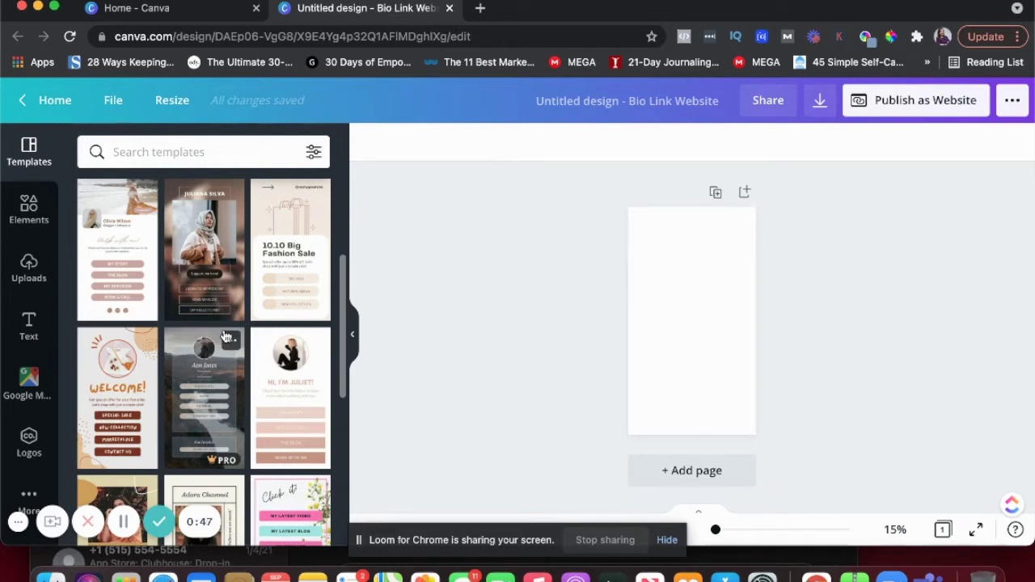
{"action": "scroll", "coordinate": [226, 336], "scroll_direction": "up", "scroll_amount": 6}
{"action": "scroll", "coordinate": [227, 336], "scroll_direction": "down", "scroll_amount": 4}
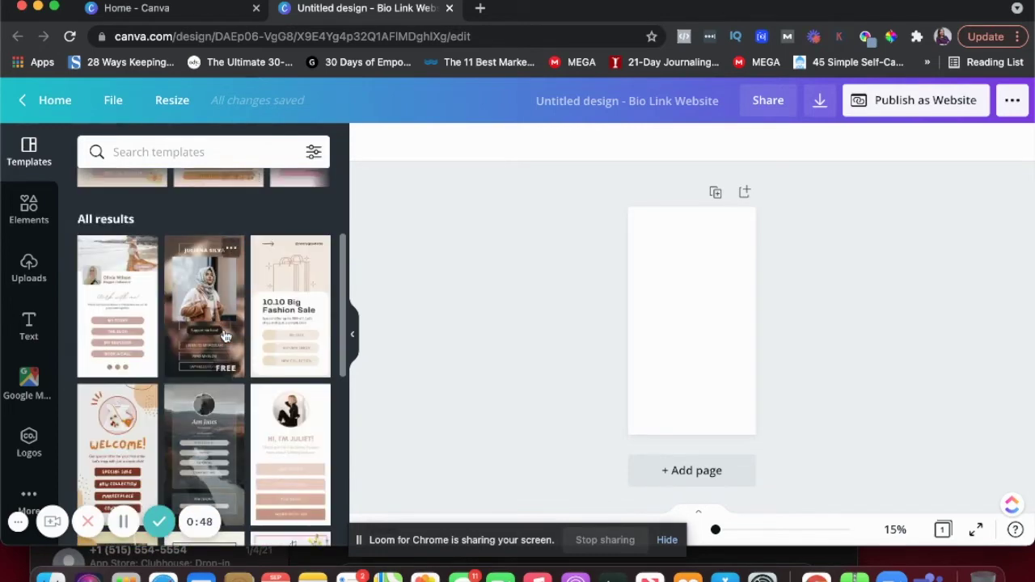
{"action": "scroll", "coordinate": [226, 335], "scroll_direction": "down", "scroll_amount": 4}
{"action": "left_click", "coordinate": [289, 429]}
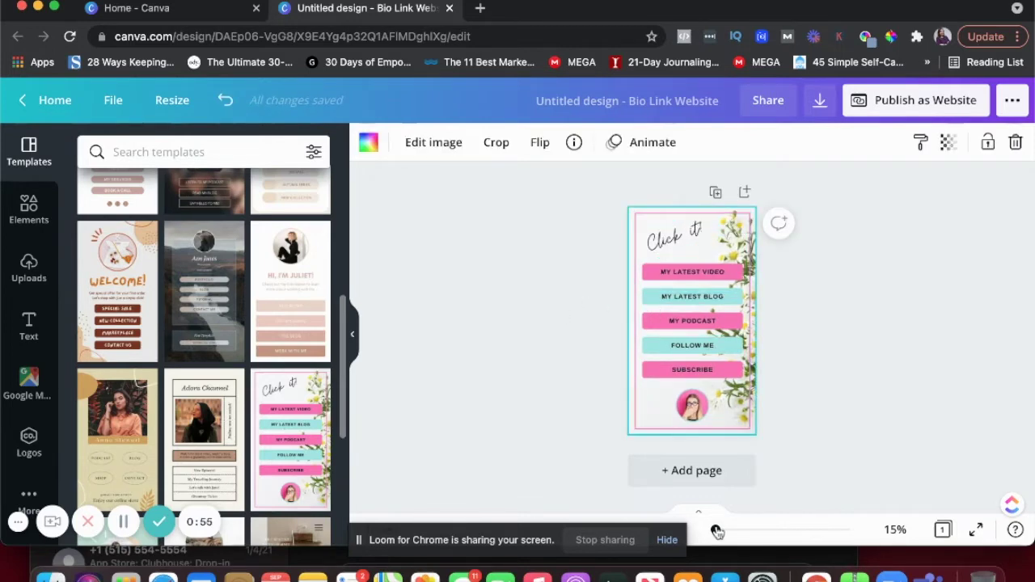
Link the "MY LATEST VIDEO" button text to the creator's YouTube channel address.
{"action": "mouse_move", "coordinate": [713, 529]}
{"action": "left_mouse_down"}
{"action": "mouse_move", "coordinate": [739, 530]}
{"action": "mouse_move", "coordinate": [717, 531]}
{"action": "left_mouse_up"}
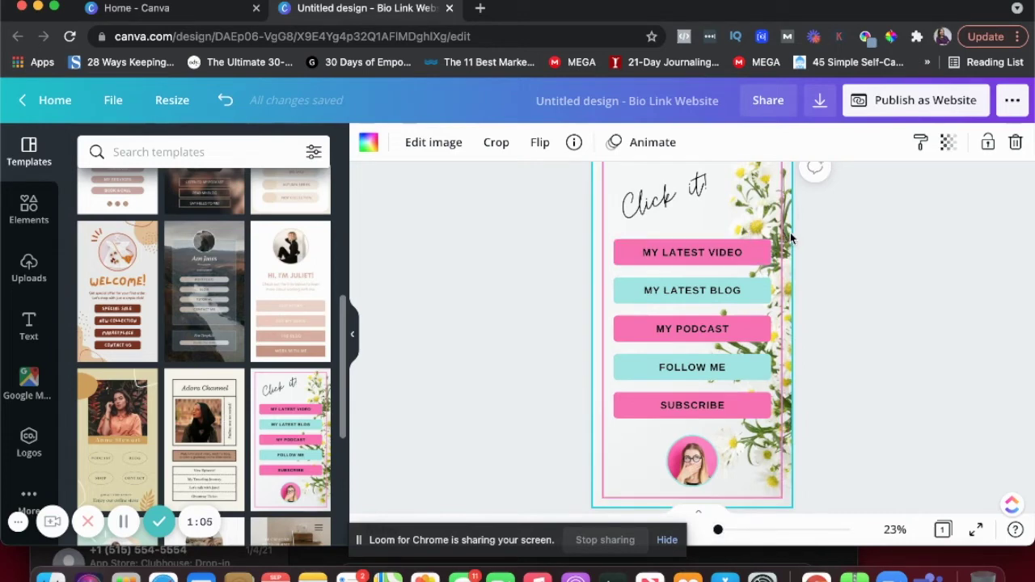
{"action": "left_click", "coordinate": [567, 264]}
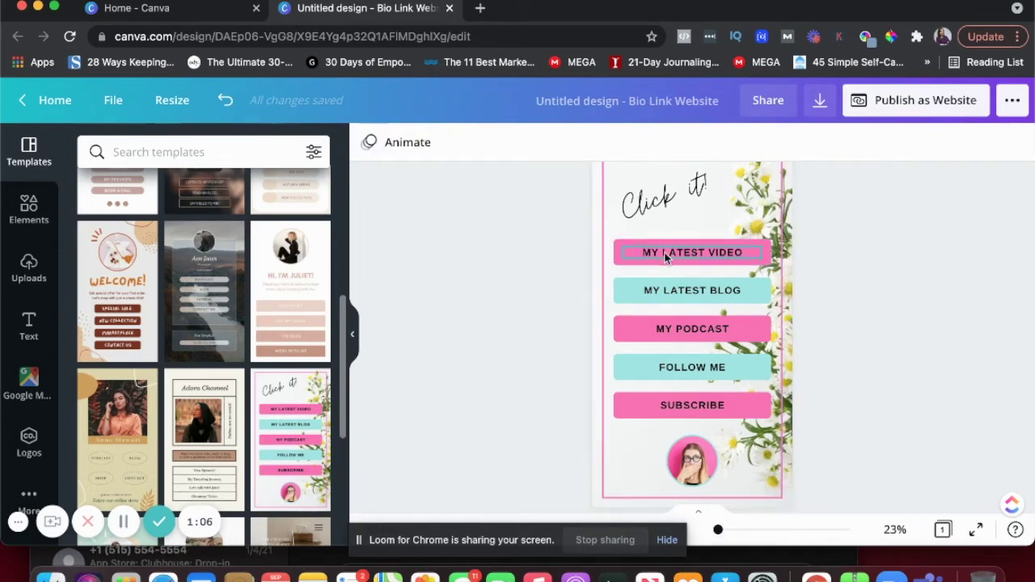
{"action": "left_click", "coordinate": [666, 256]}
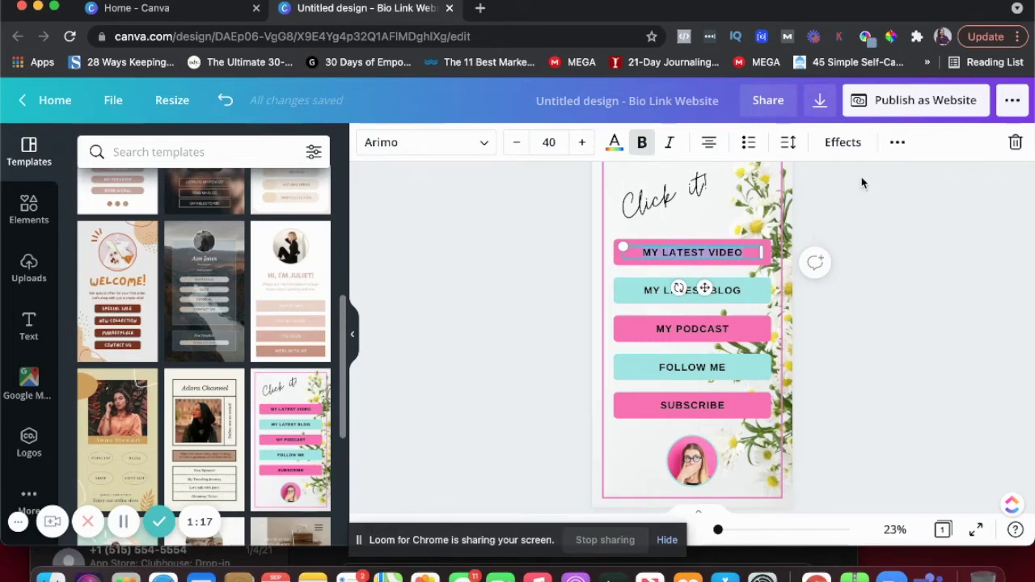
{"action": "left_click", "coordinate": [896, 145]}
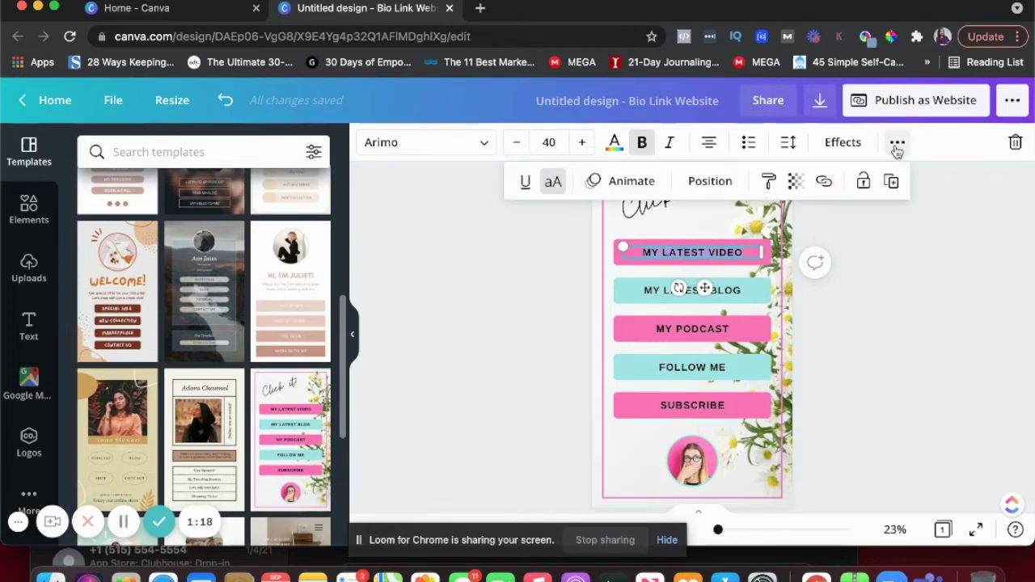
{"action": "left_click", "coordinate": [823, 181]}
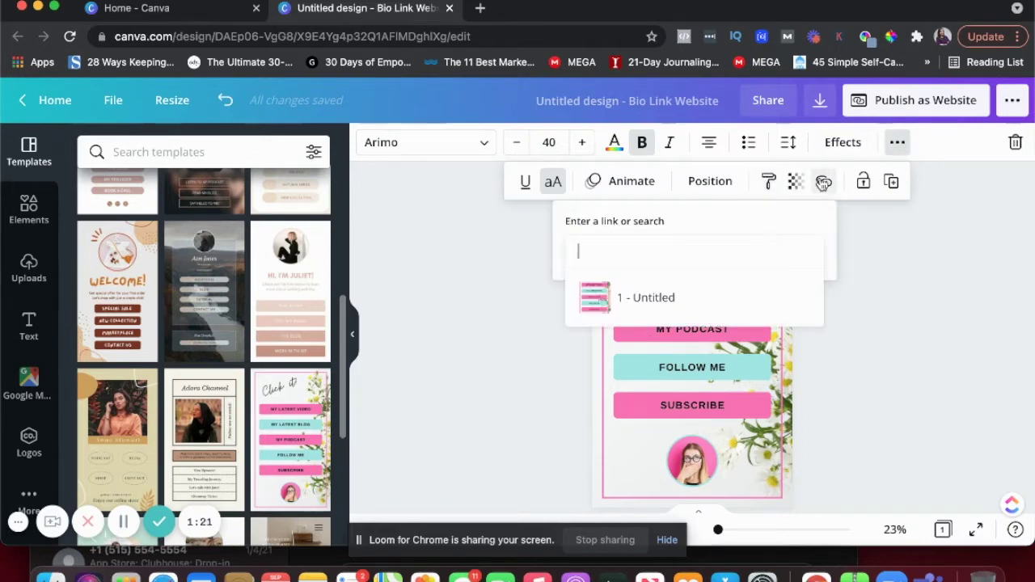
{"action": "type", "text": "youtube.com"}
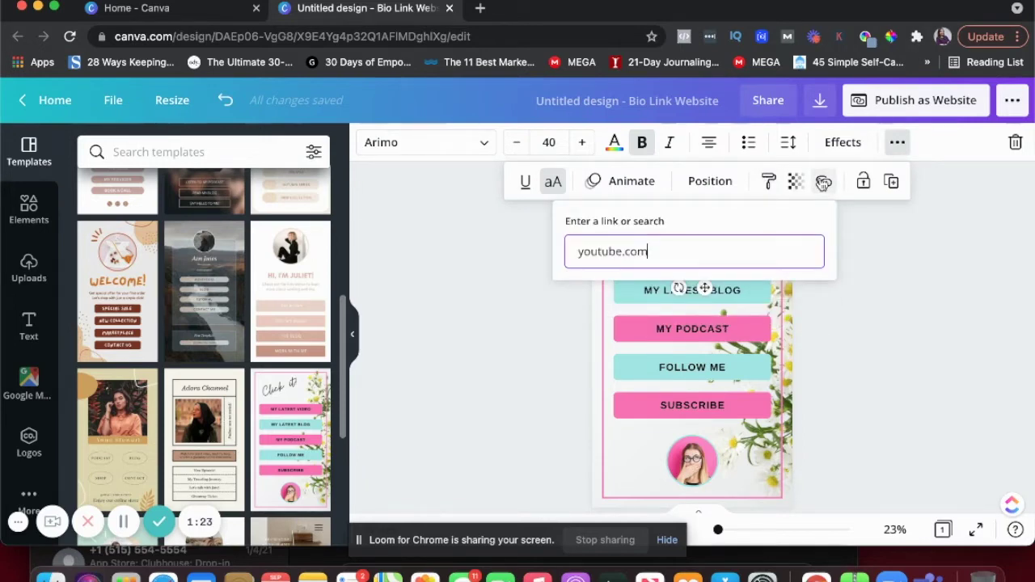
{"action": "type", "text": "/c/shwetadawar"}
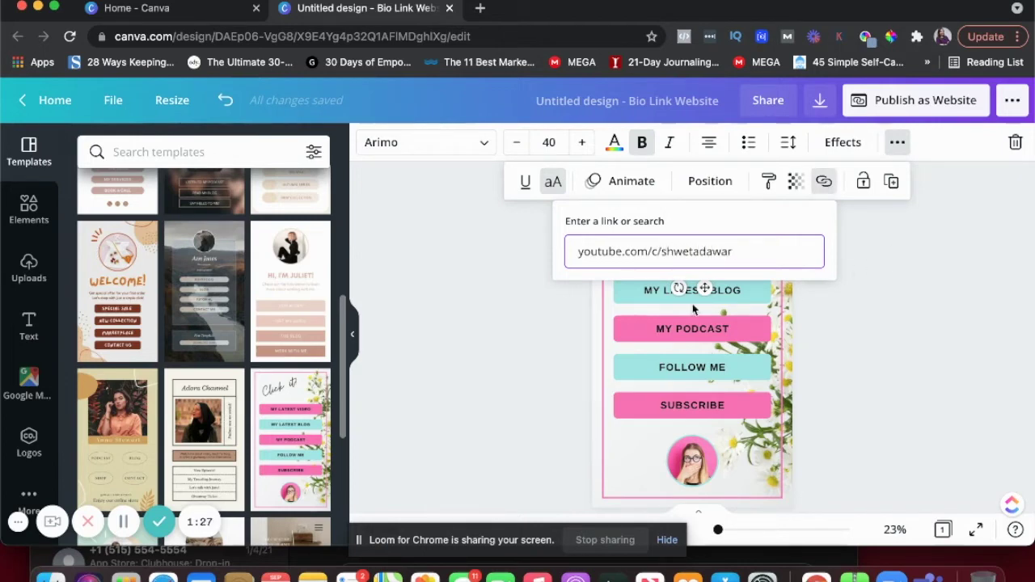
{"action": "key", "text": "Return"}
{"action": "left_click", "coordinate": [514, 334]}
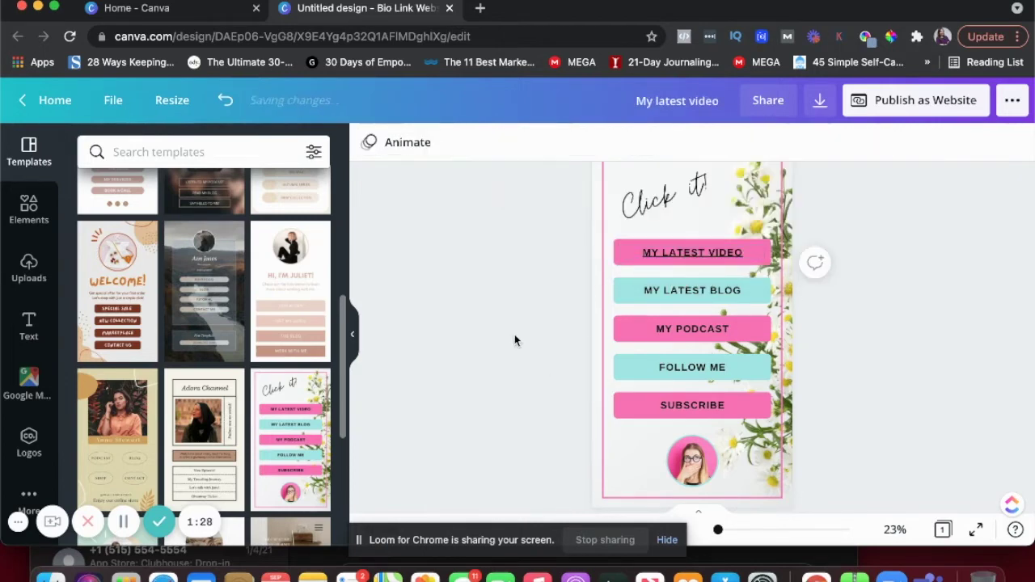
Link the "MY LATEST BLOG" button text to digitalfreelancerschool.com.
{"action": "left_click", "coordinate": [692, 290]}
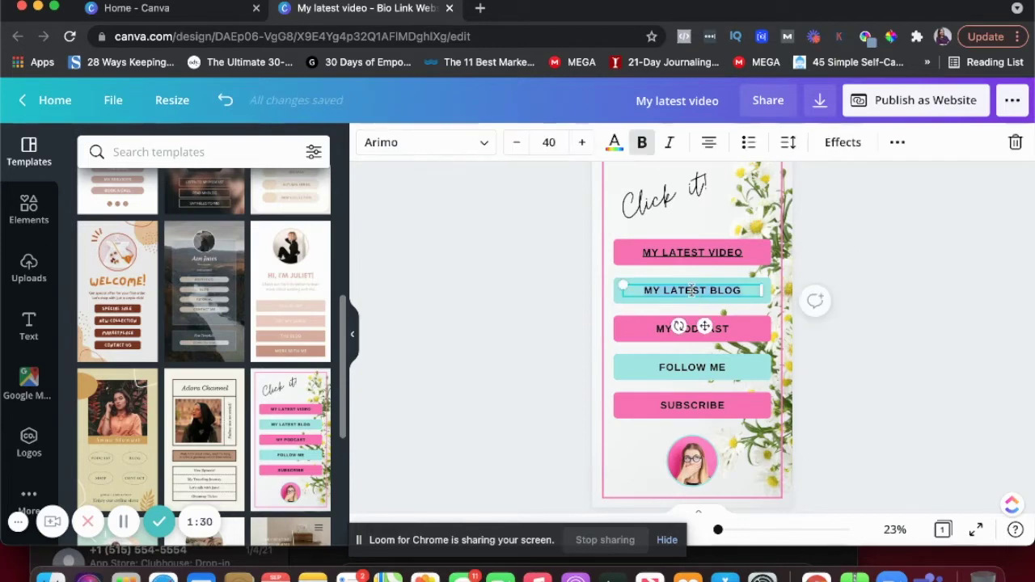
{"action": "left_click", "coordinate": [897, 143]}
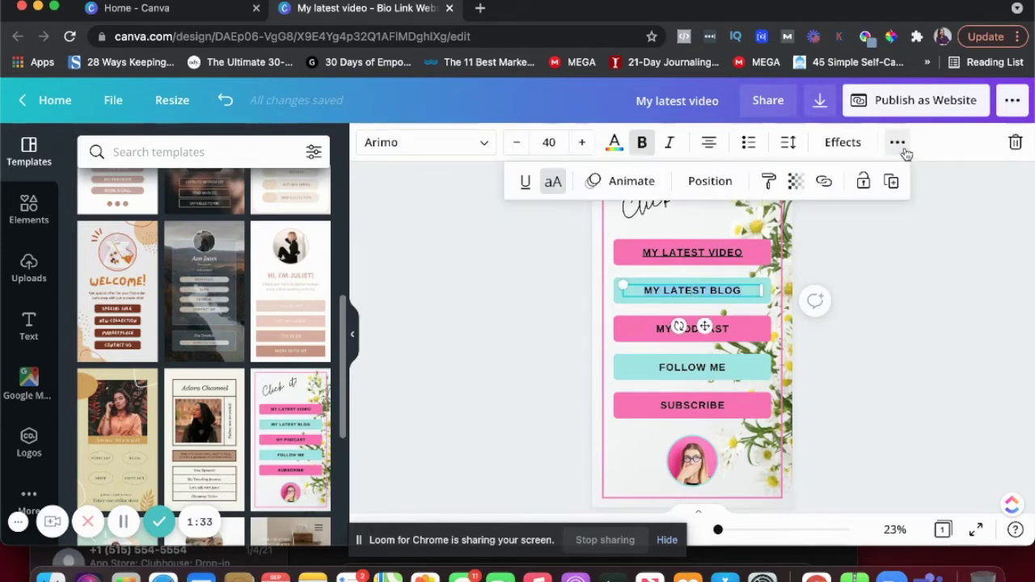
{"action": "left_click", "coordinate": [824, 183]}
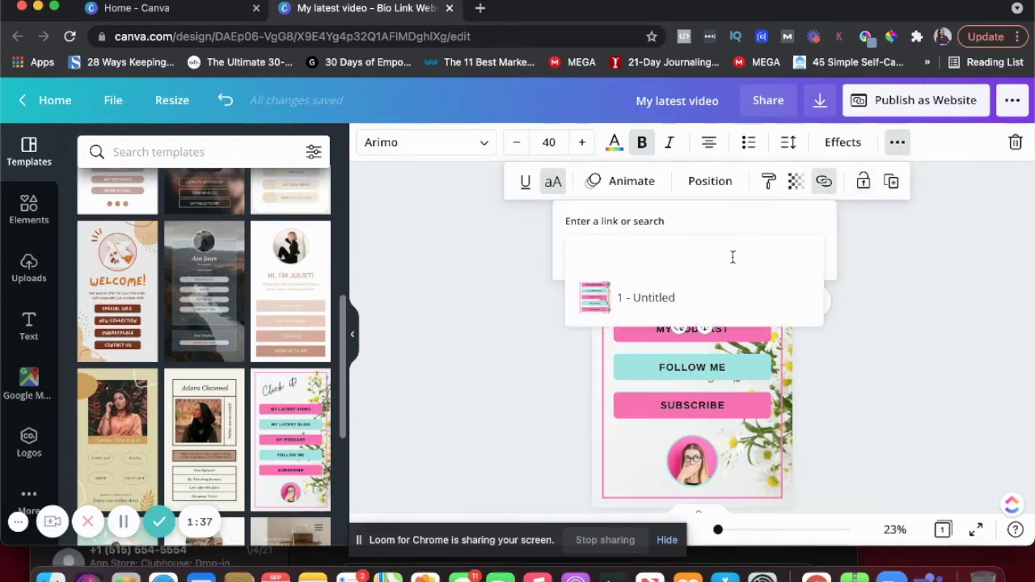
{"action": "type", "text": "digital"}
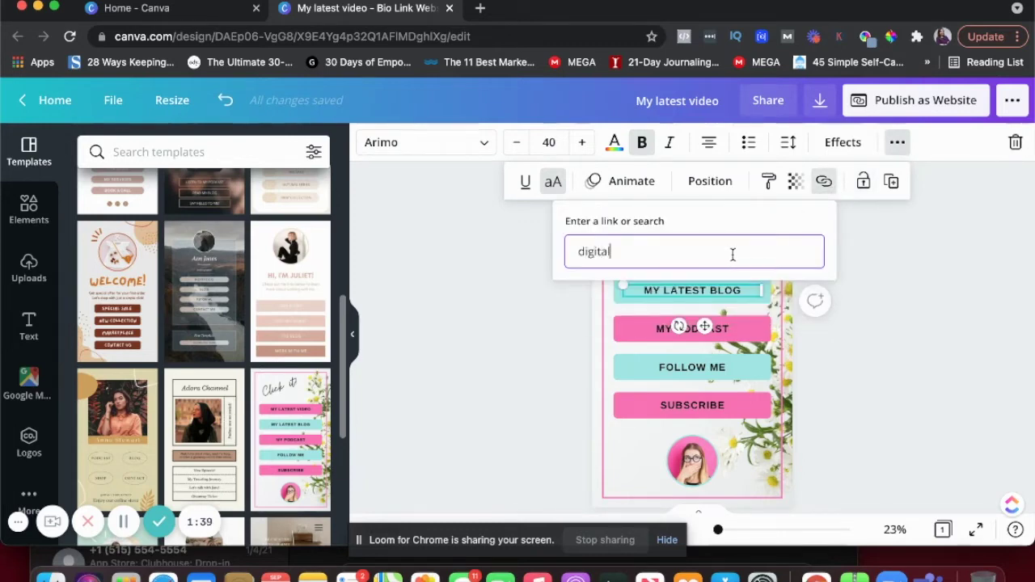
{"action": "type", "text": "freelancerschool.com"}
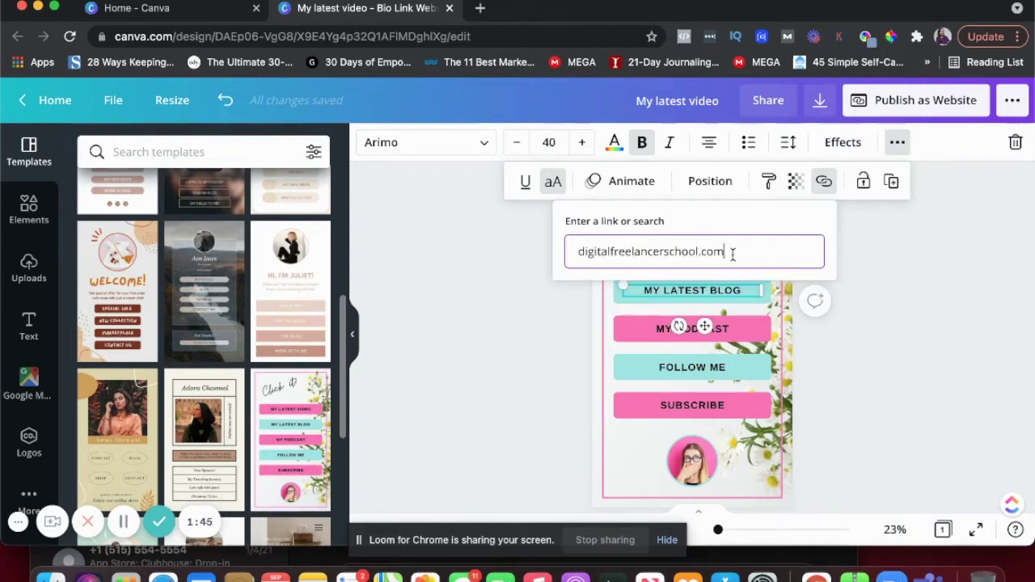
{"action": "key", "text": "Return"}
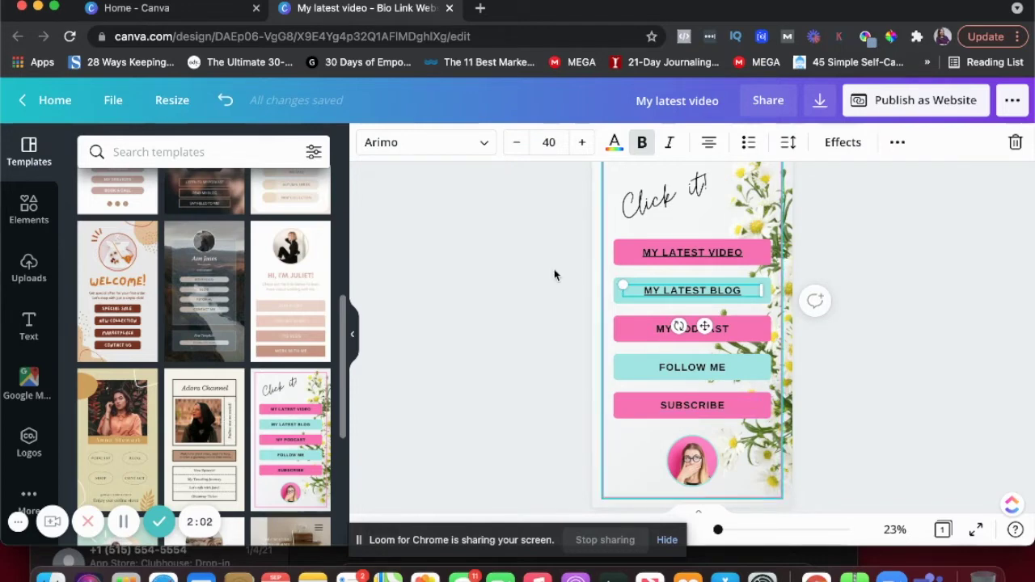
Replace the circular portrait below the buttons with the uploaded photo of the woman in the blue T-shirt.
{"action": "left_click", "coordinate": [693, 473]}
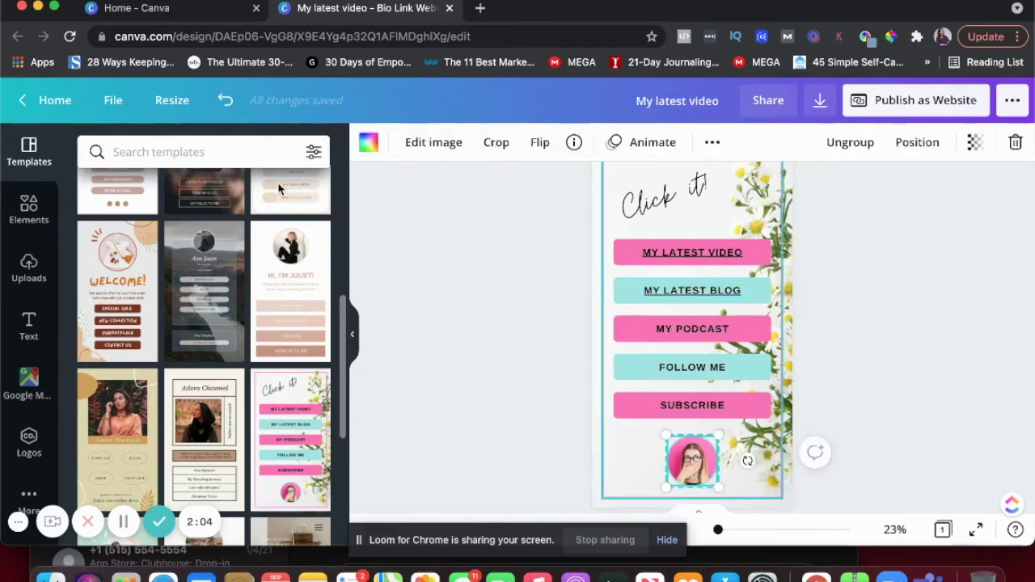
{"action": "left_click", "coordinate": [29, 267]}
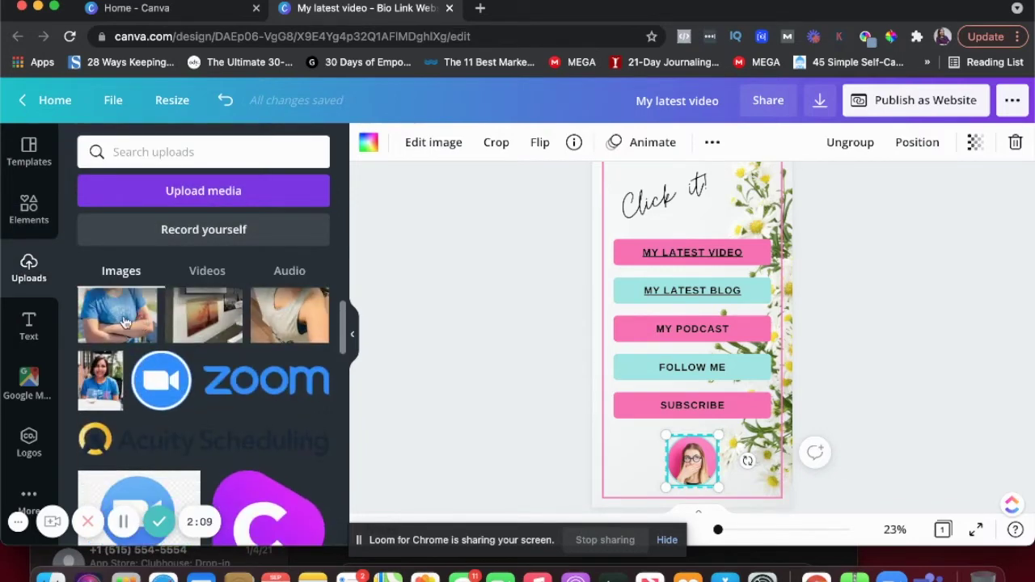
{"action": "left_click_drag", "start_coordinate": [119, 321], "coordinate": [678, 462]}
{"action": "left_click", "coordinate": [557, 456]}
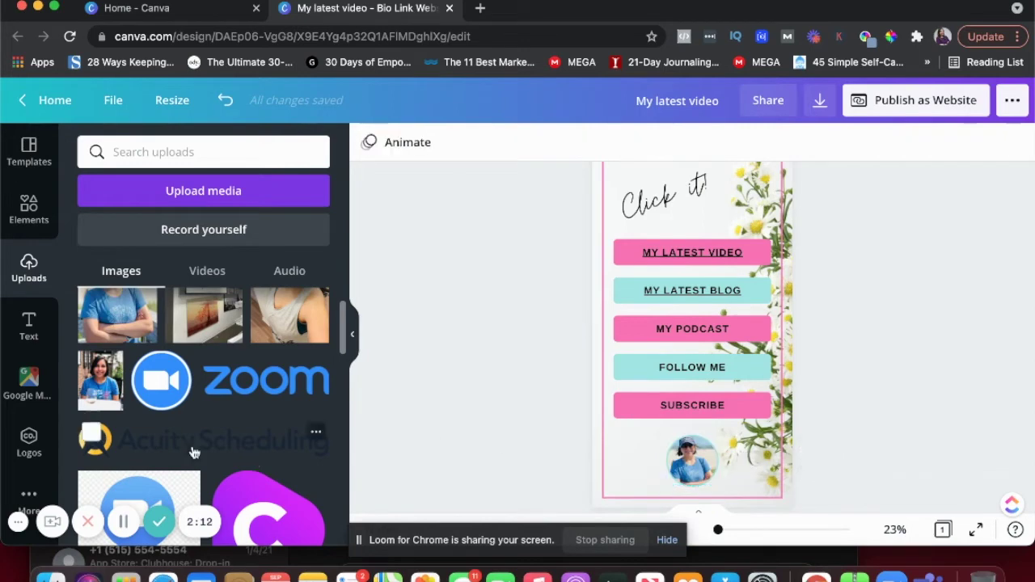
{"action": "scroll", "coordinate": [198, 451], "scroll_direction": "down", "scroll_amount": 5}
{"action": "scroll", "coordinate": [425, 432], "scroll_direction": "up", "scroll_amount": 3}
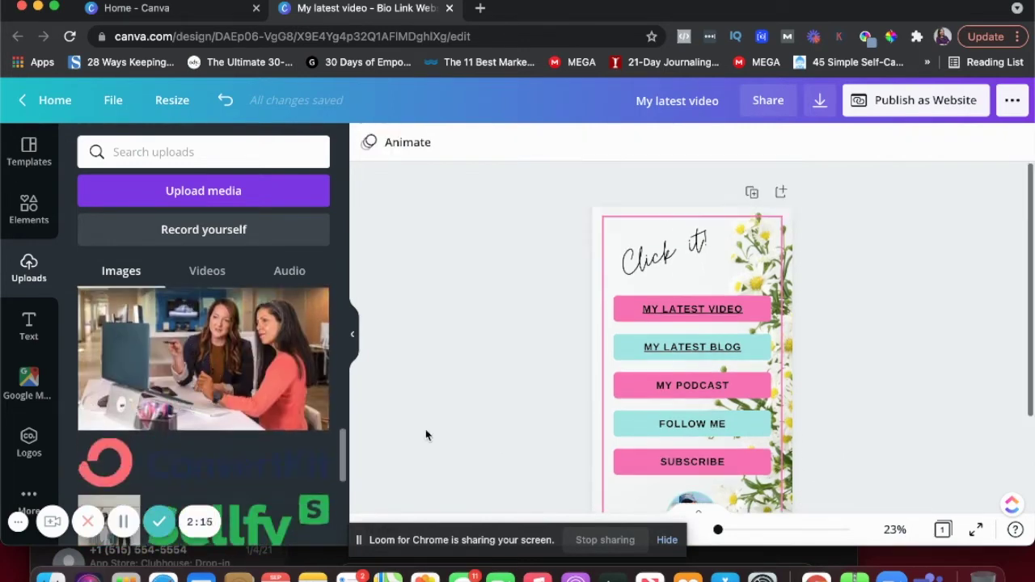
Publish the design as a website with the Standard web style, open it and review the page down to the portrait.
{"action": "left_click", "coordinate": [915, 102]}
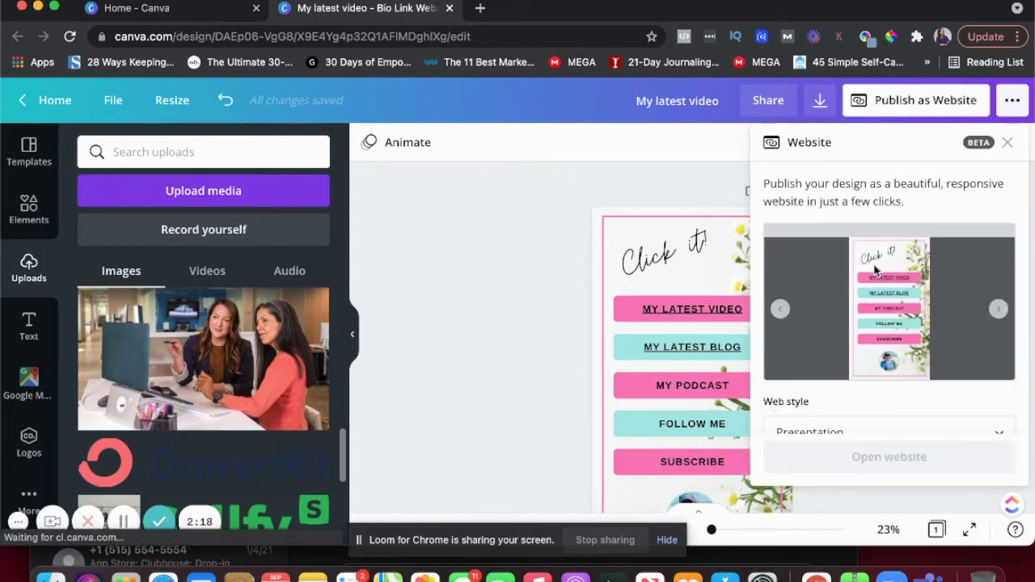
{"action": "scroll", "coordinate": [839, 376], "scroll_direction": "down", "scroll_amount": 2}
{"action": "left_click", "coordinate": [850, 420]}
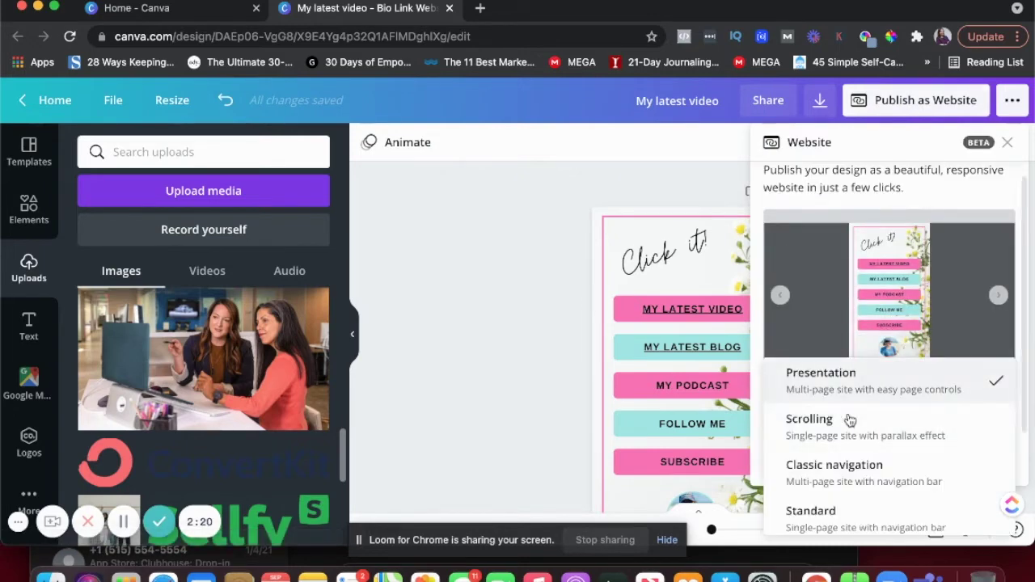
{"action": "scroll", "coordinate": [849, 419], "scroll_direction": "down", "scroll_amount": 1}
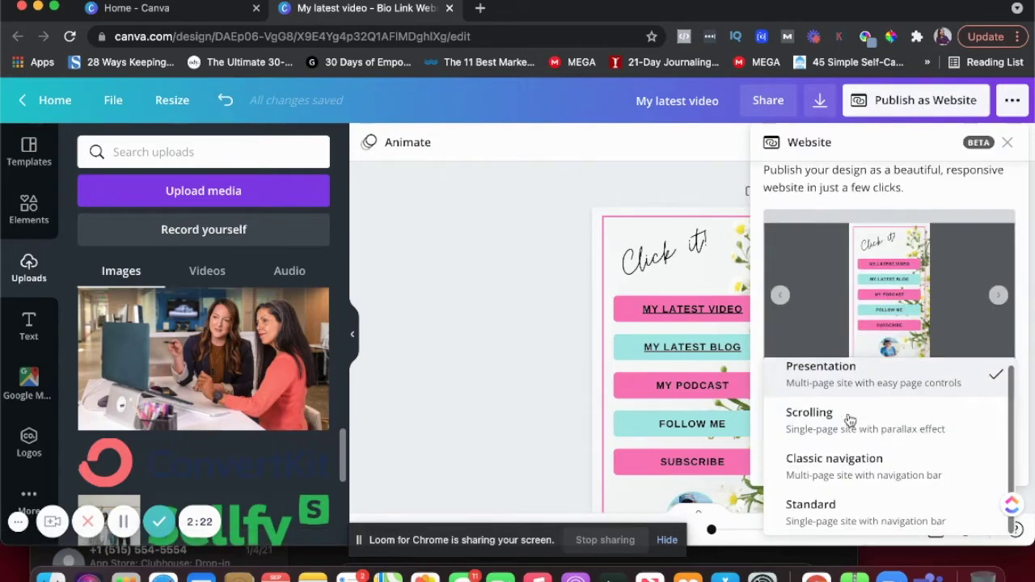
{"action": "left_click", "coordinate": [833, 514]}
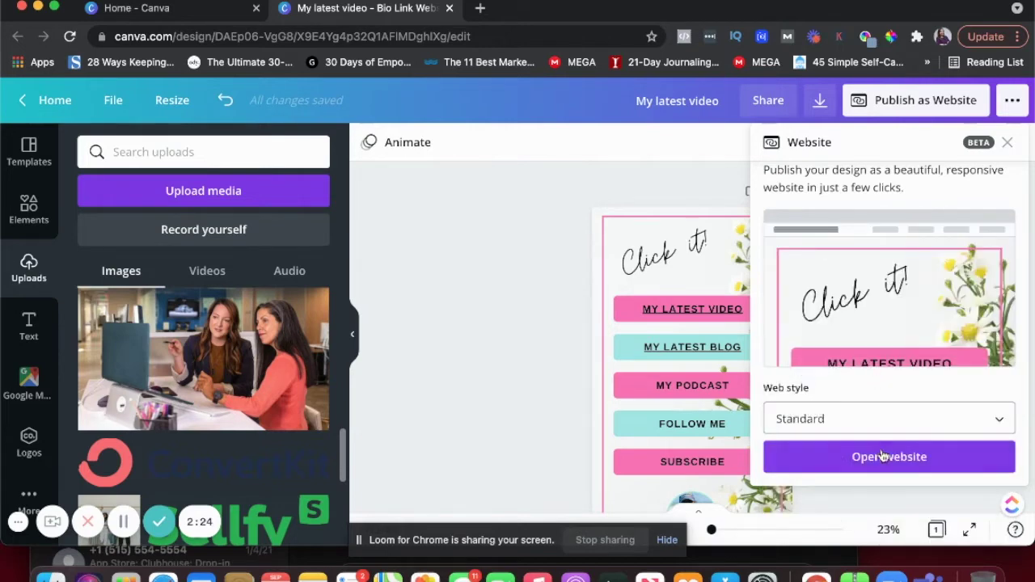
{"action": "left_click", "coordinate": [883, 456]}
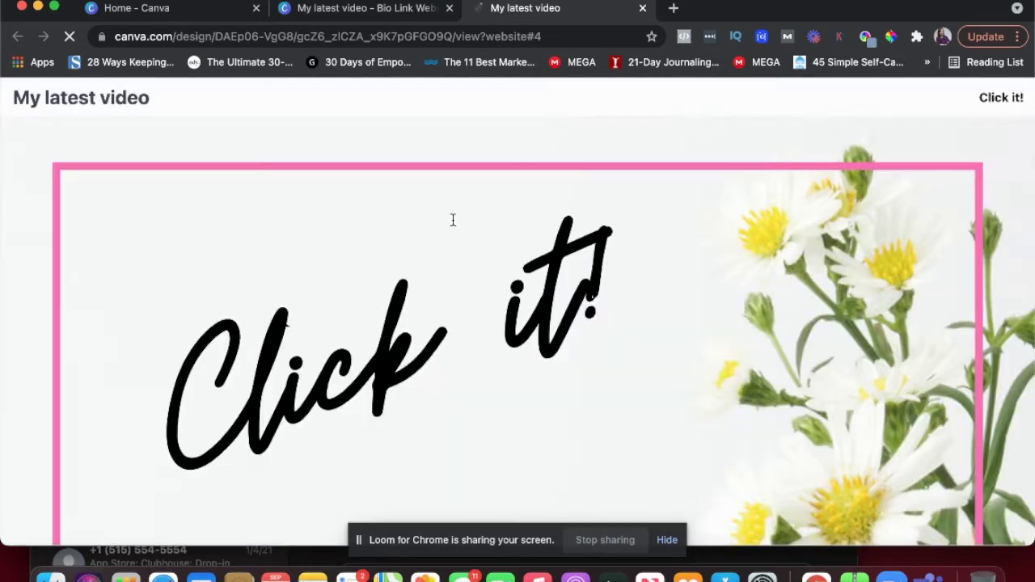
{"action": "scroll", "coordinate": [453, 220], "scroll_direction": "down", "scroll_amount": 6}
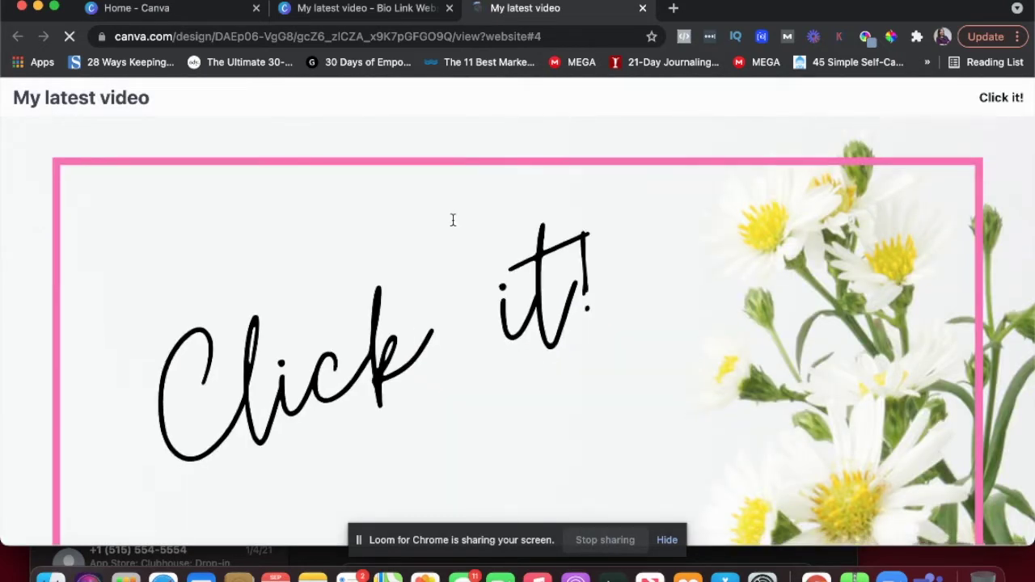
{"action": "scroll", "coordinate": [453, 220], "scroll_direction": "down", "scroll_amount": 15}
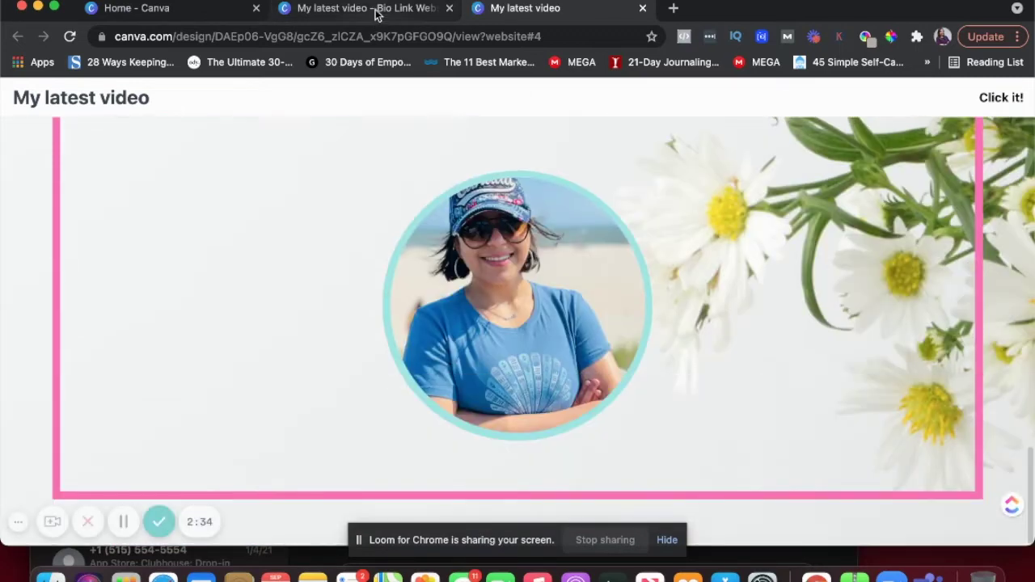
Return to the design, change the website's web style to Scrolling and open the website again.
{"action": "left_click", "coordinate": [376, 9]}
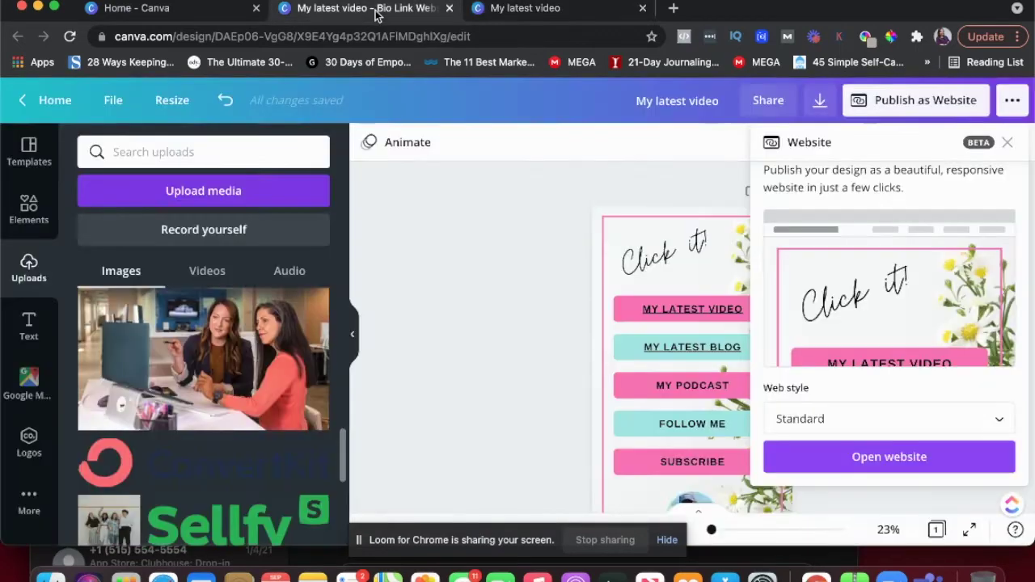
{"action": "left_click", "coordinate": [815, 421]}
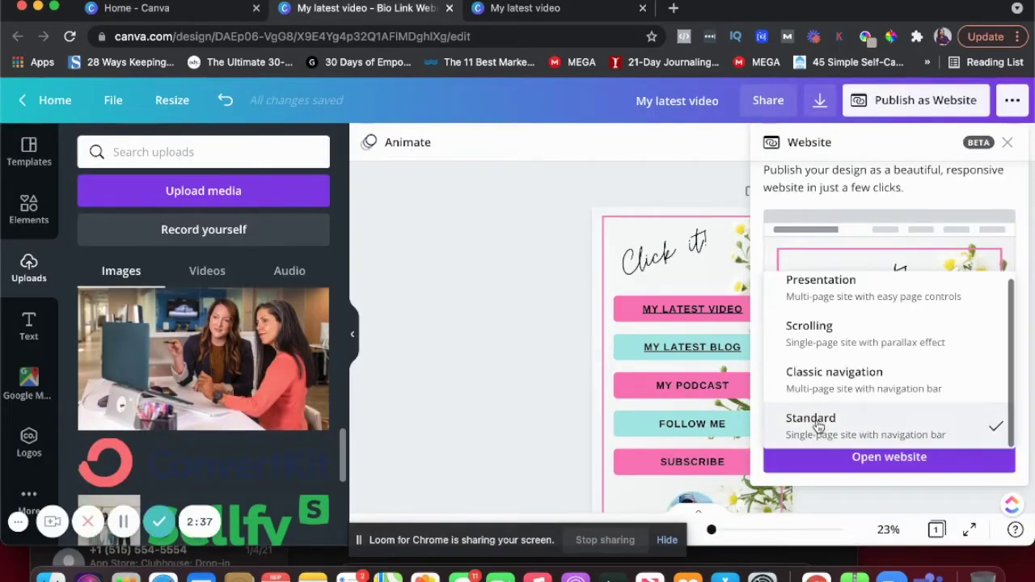
{"action": "left_click", "coordinate": [825, 339]}
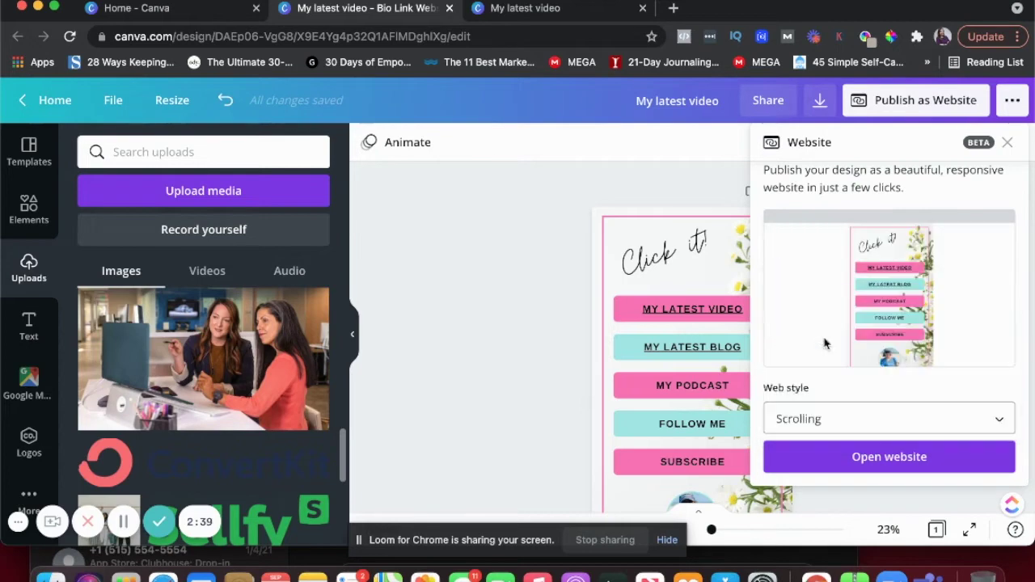
{"action": "left_click", "coordinate": [873, 461]}
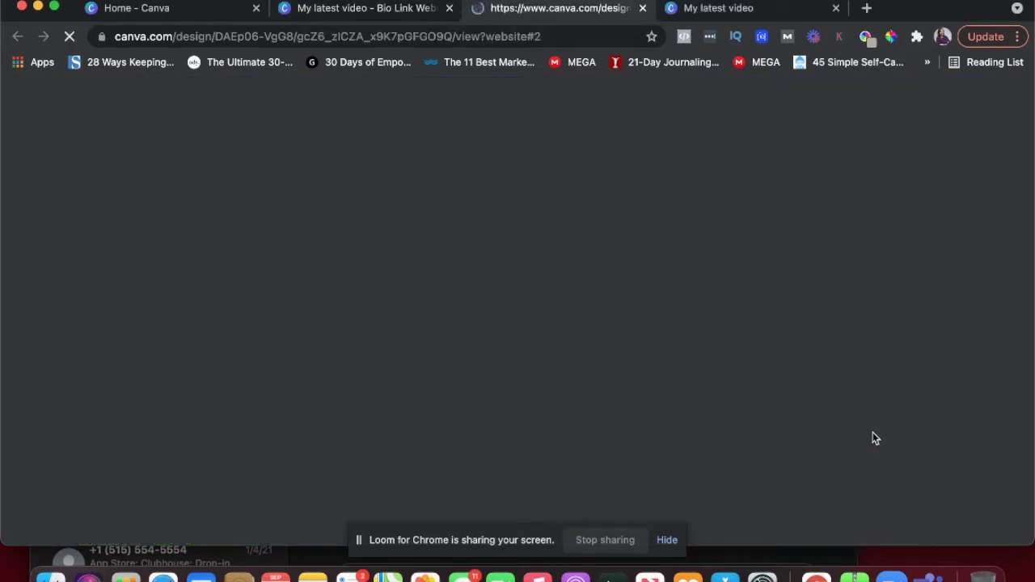
Close the older website preview, compare the design with the Scrolling version, and select the published page's full web address.
{"action": "left_click", "coordinate": [836, 9]}
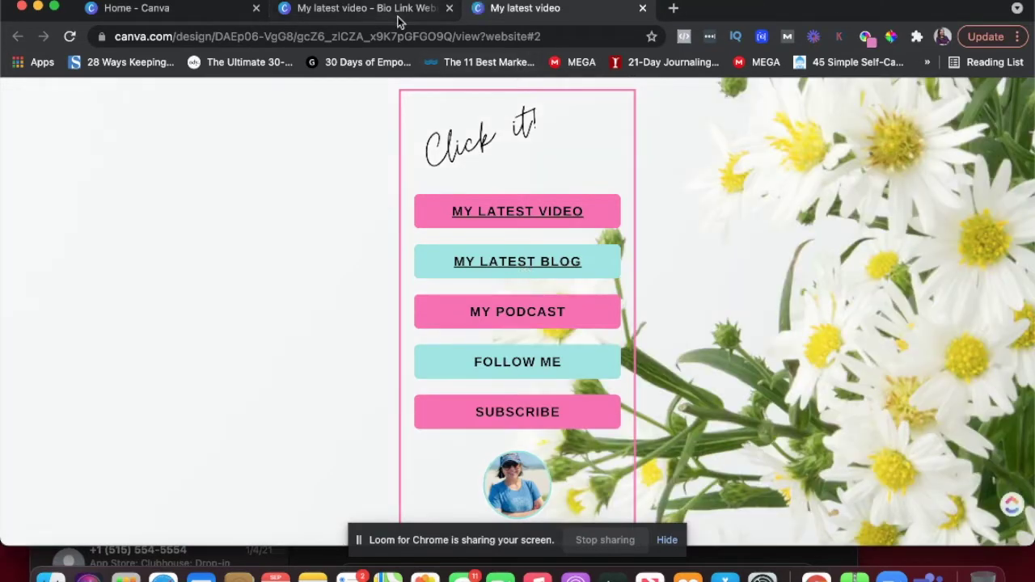
{"action": "left_click", "coordinate": [397, 11]}
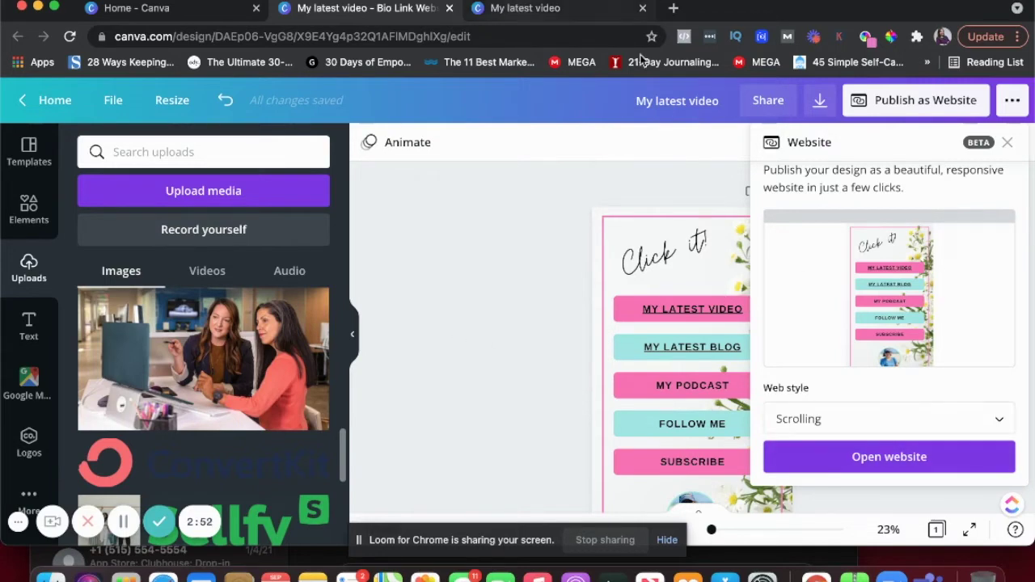
{"action": "left_click", "coordinate": [521, 10]}
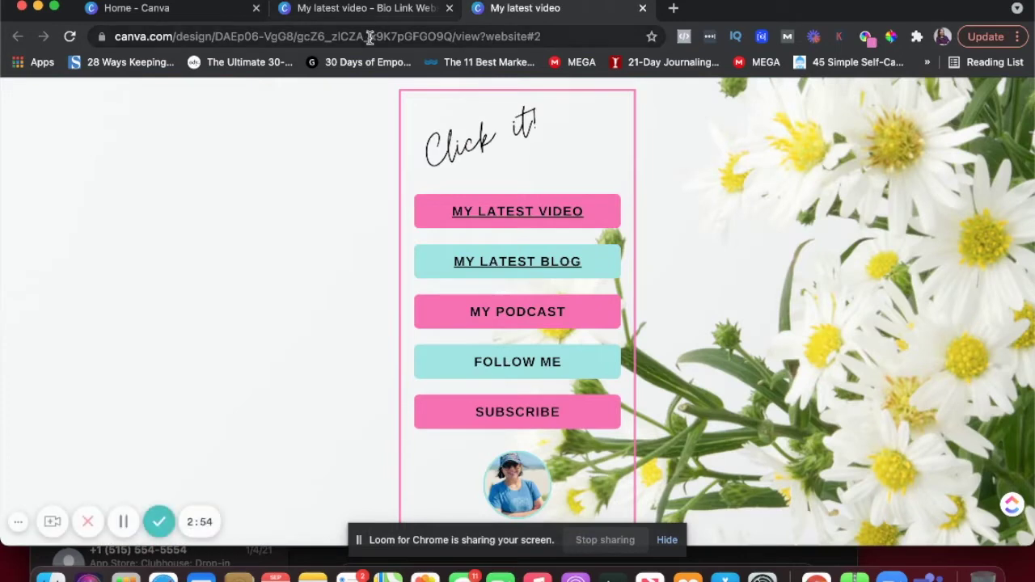
{"action": "left_click", "coordinate": [370, 36]}
{"action": "left_click", "coordinate": [509, 37]}
{"action": "triple_click", "coordinate": [510, 36]}
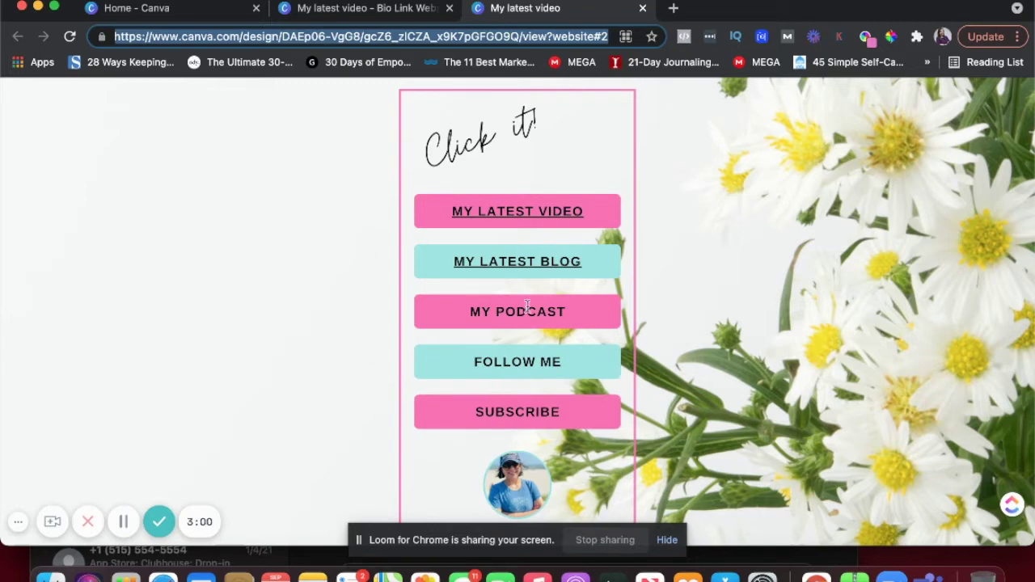
{"action": "triple_click", "coordinate": [369, 38]}
Return to the design and rename it "For instagram".
{"action": "left_click", "coordinate": [411, 15]}
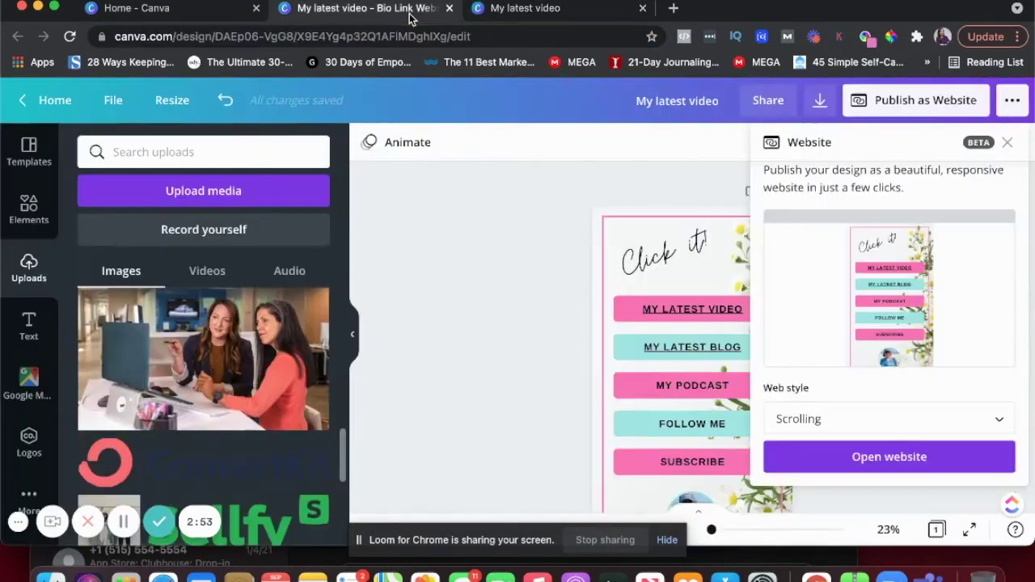
{"action": "left_click", "coordinate": [670, 108]}
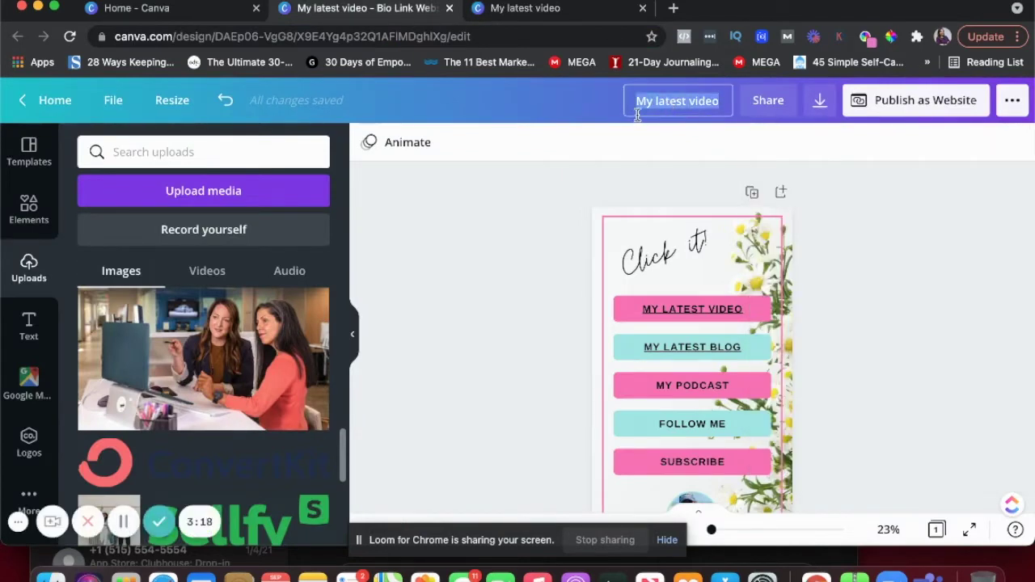
{"action": "key", "text": "BackSpace"}
{"action": "type", "text": "For instagram"}
{"action": "left_click", "coordinate": [507, 159]}
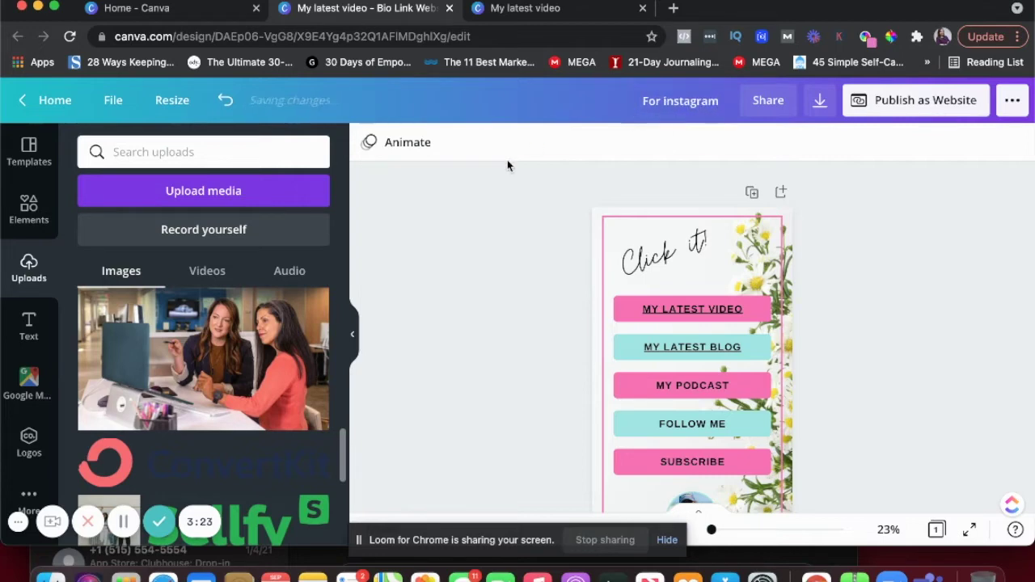
Reload the published website to check its title, close it and return to the design.
{"action": "left_click", "coordinate": [527, 10]}
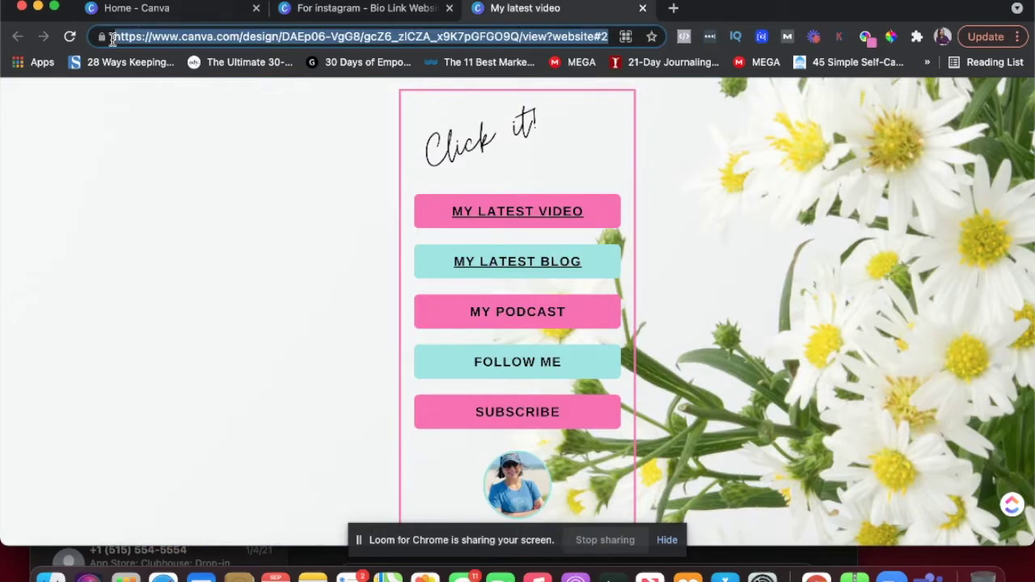
{"action": "left_click", "coordinate": [72, 41]}
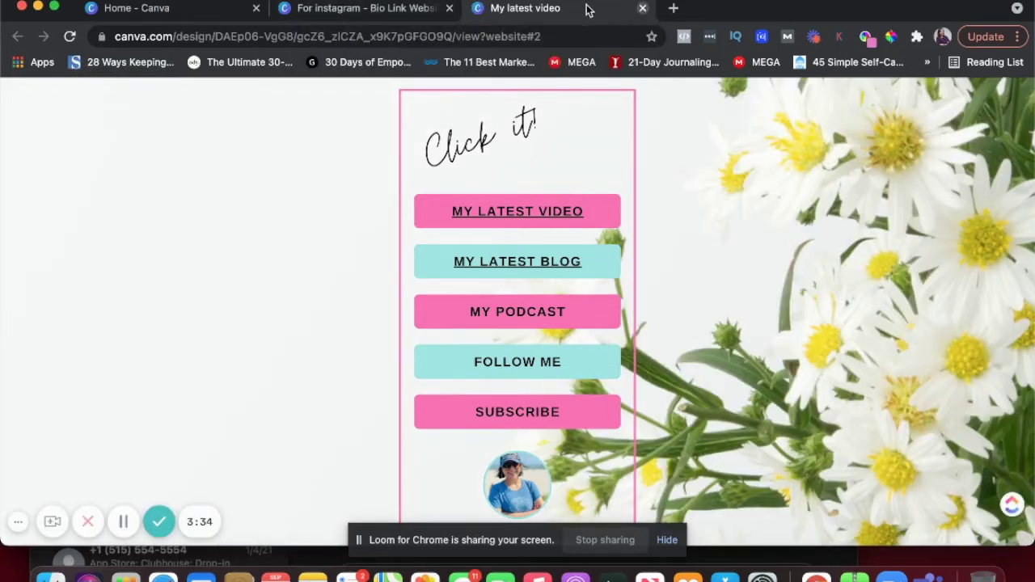
{"action": "left_click", "coordinate": [399, 9]}
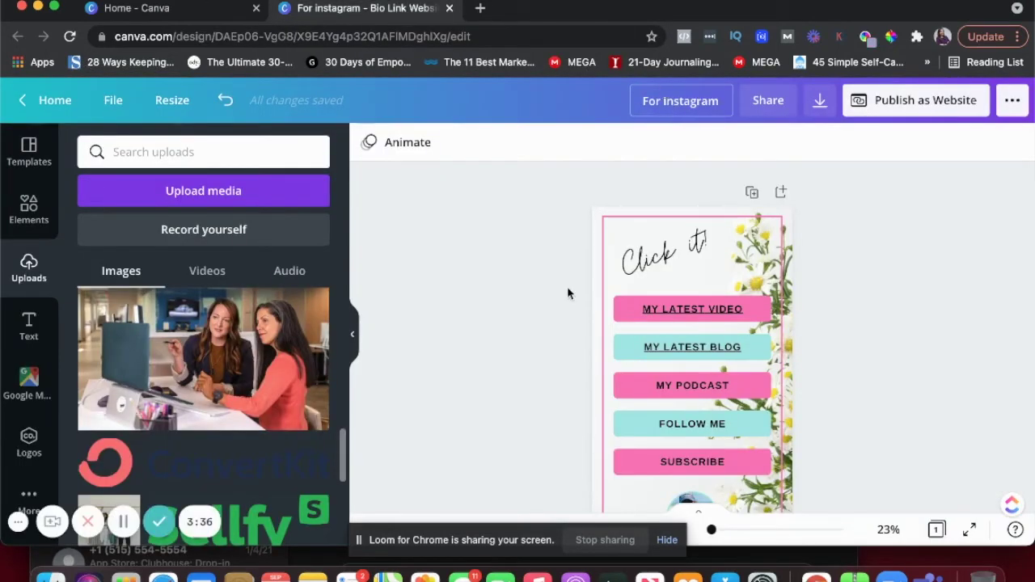
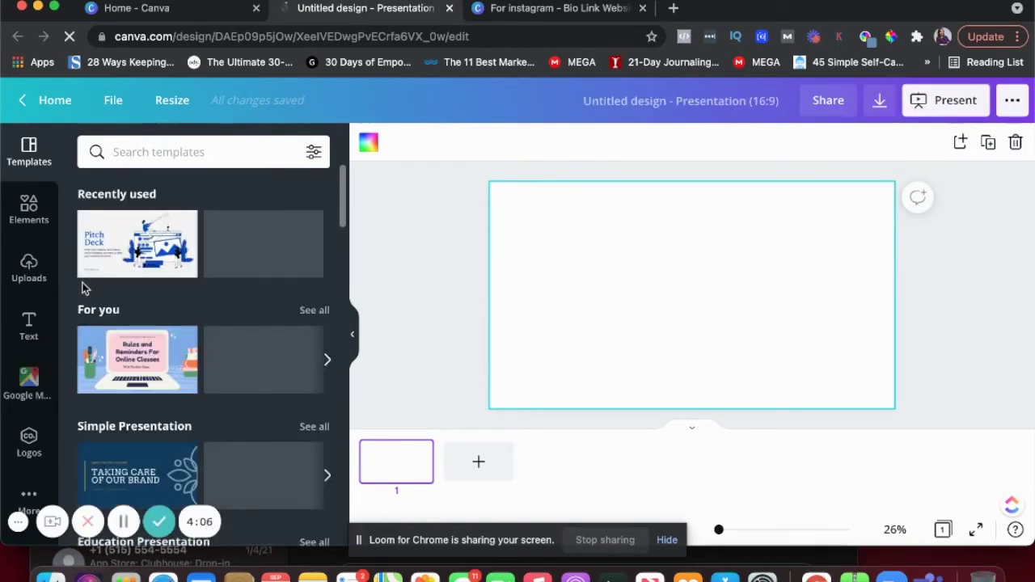
Fill the blank 16:9 presentation with all 16 pages of the "Rules and Reminders For Online Classes" template.
{"action": "scroll", "coordinate": [150, 324], "scroll_direction": "down", "scroll_amount": 2}
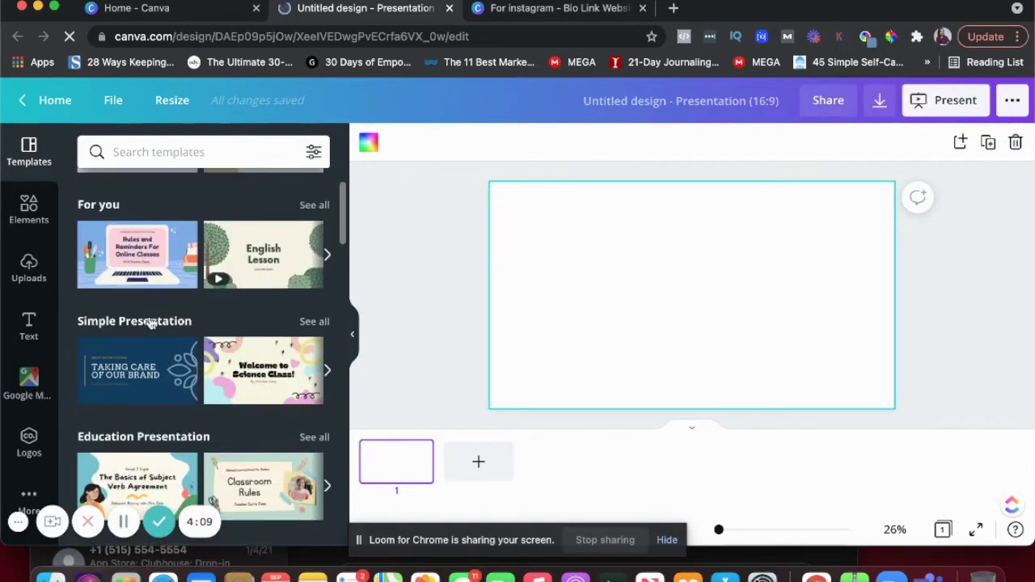
{"action": "left_click", "coordinate": [146, 267]}
{"action": "left_click", "coordinate": [146, 268]}
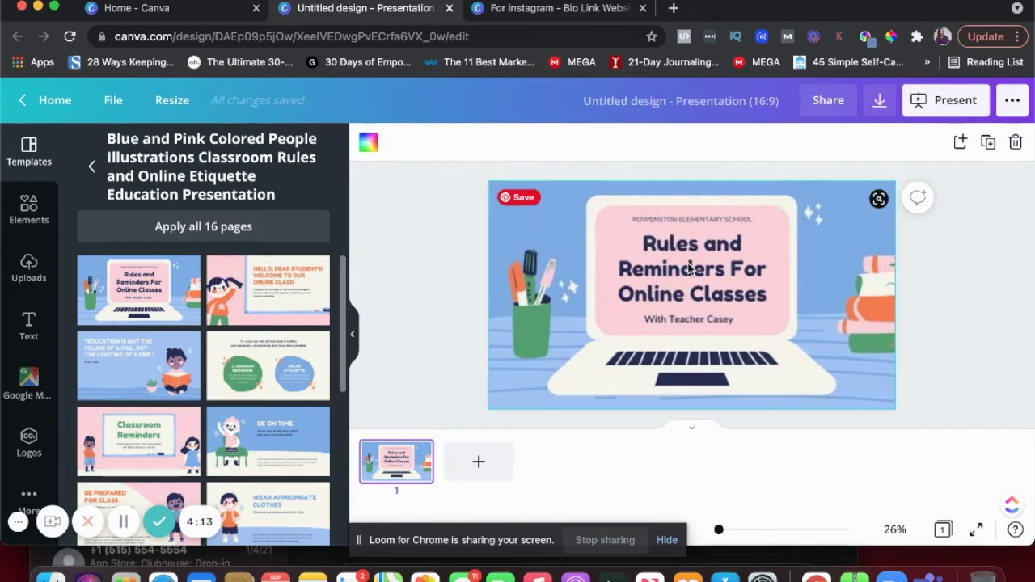
Choose Present and record for the presentation and open the recording studio.
{"action": "left_click", "coordinate": [956, 113]}
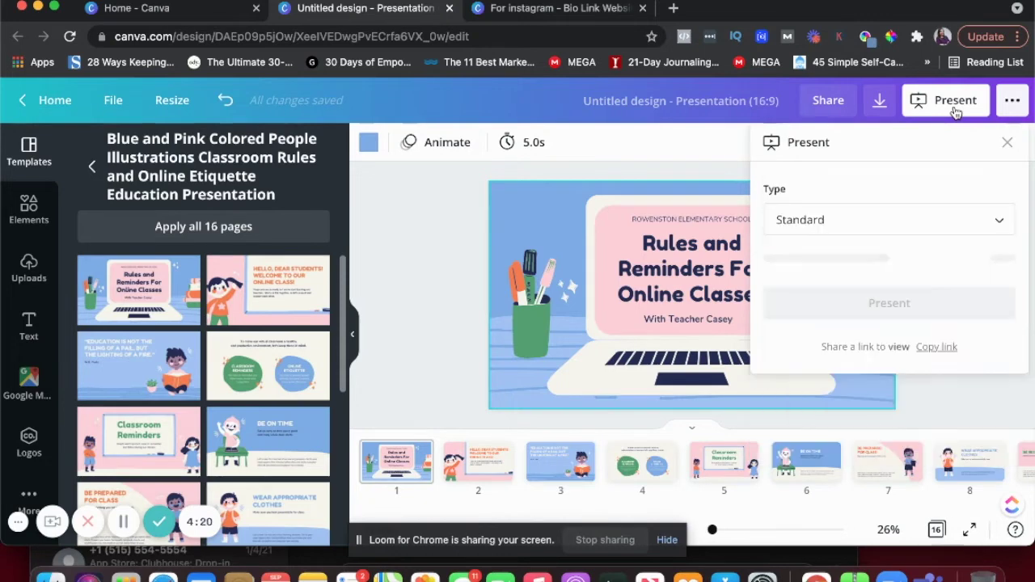
{"action": "left_click", "coordinate": [1011, 103]}
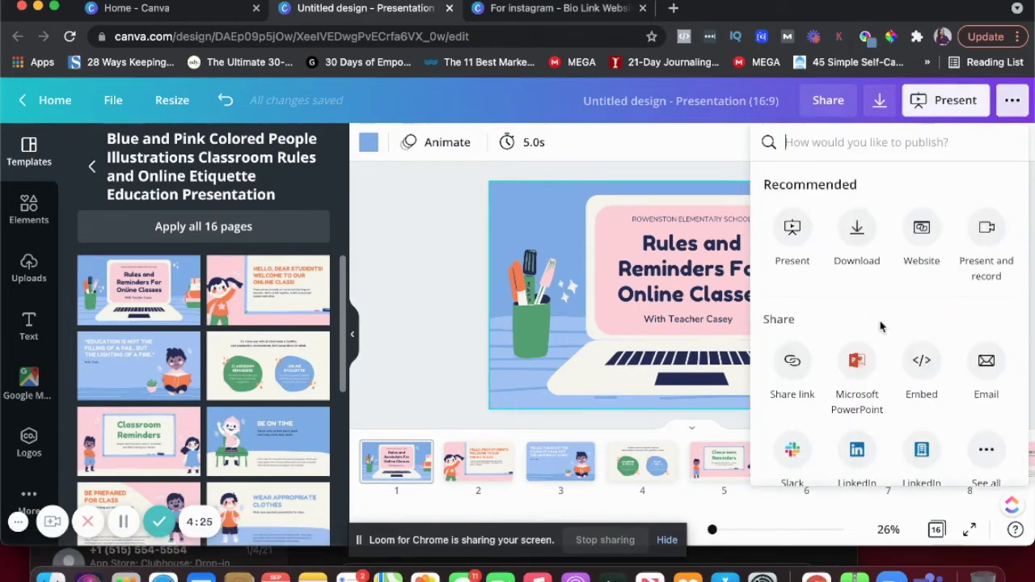
{"action": "left_click", "coordinate": [985, 230]}
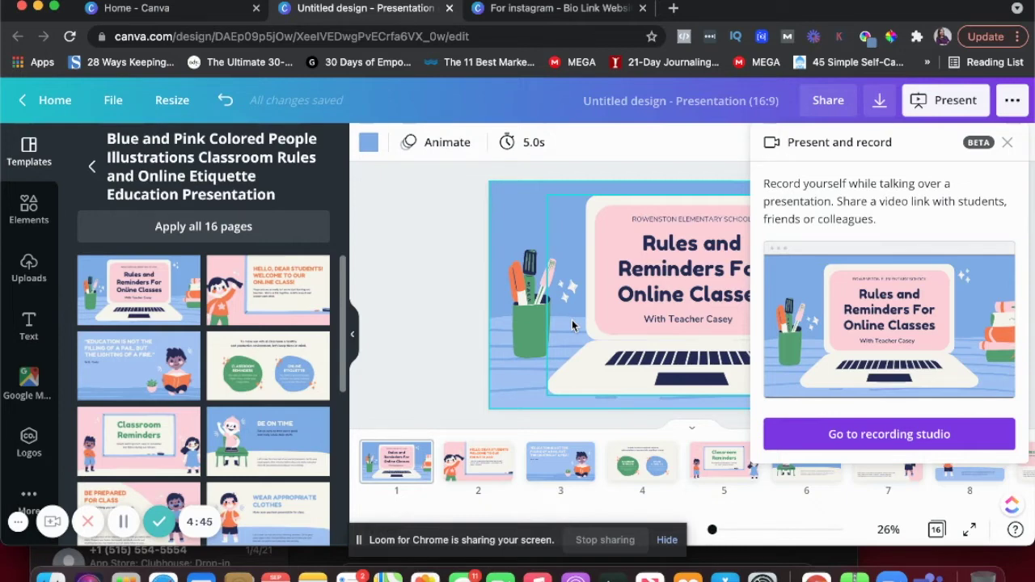
{"action": "left_click", "coordinate": [875, 437]}
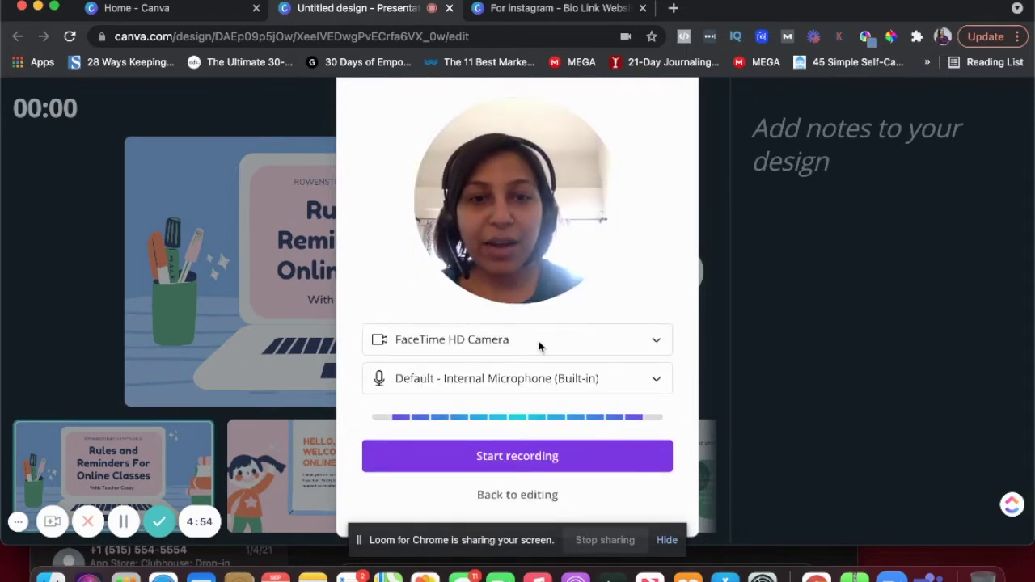
Check the available microphones, keep the default internal one, and make a short recording of the first slide with the FaceTime HD Camera.
{"action": "left_click", "coordinate": [529, 380]}
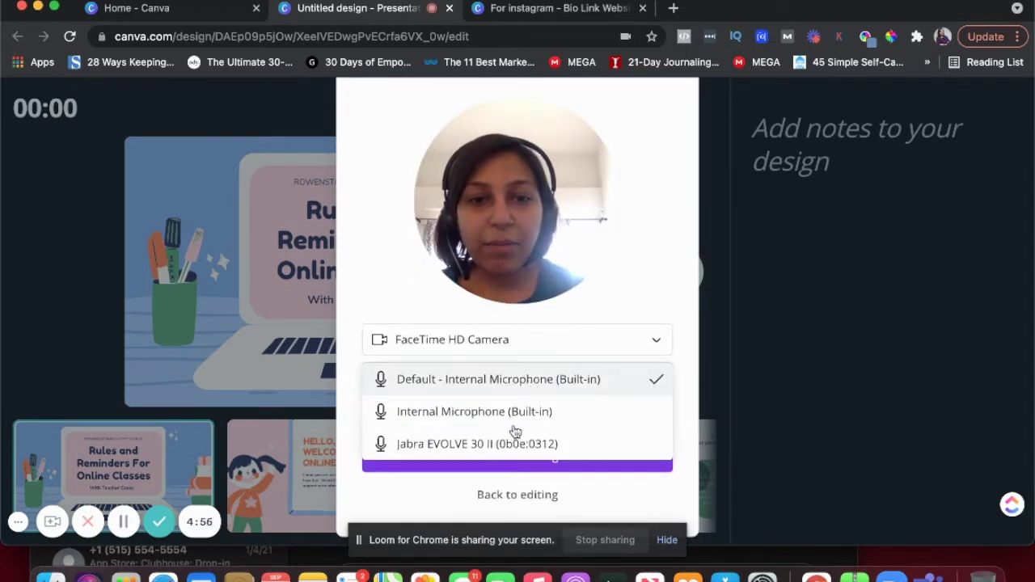
{"action": "key", "text": "Escape"}
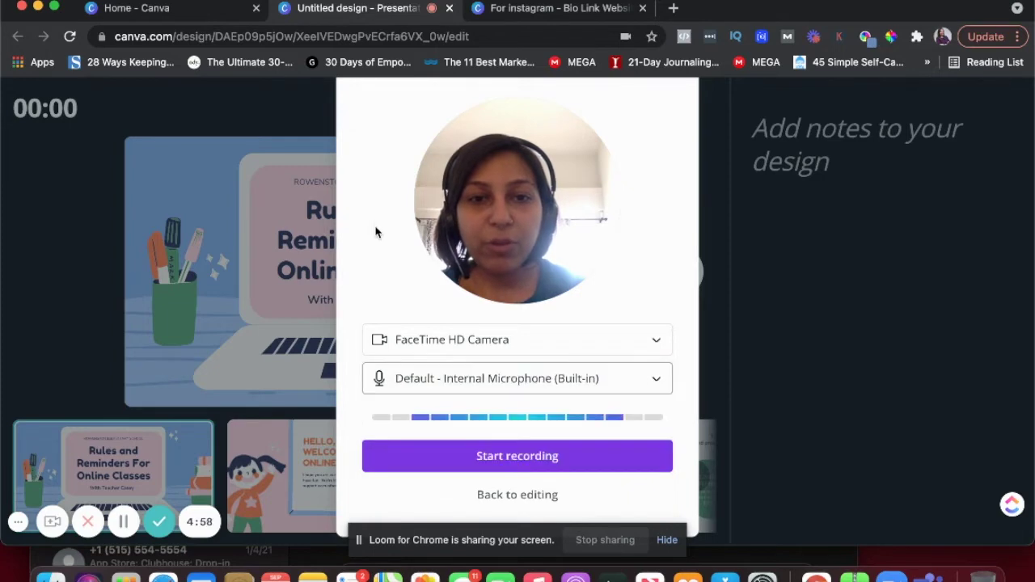
{"action": "left_click", "coordinate": [561, 458]}
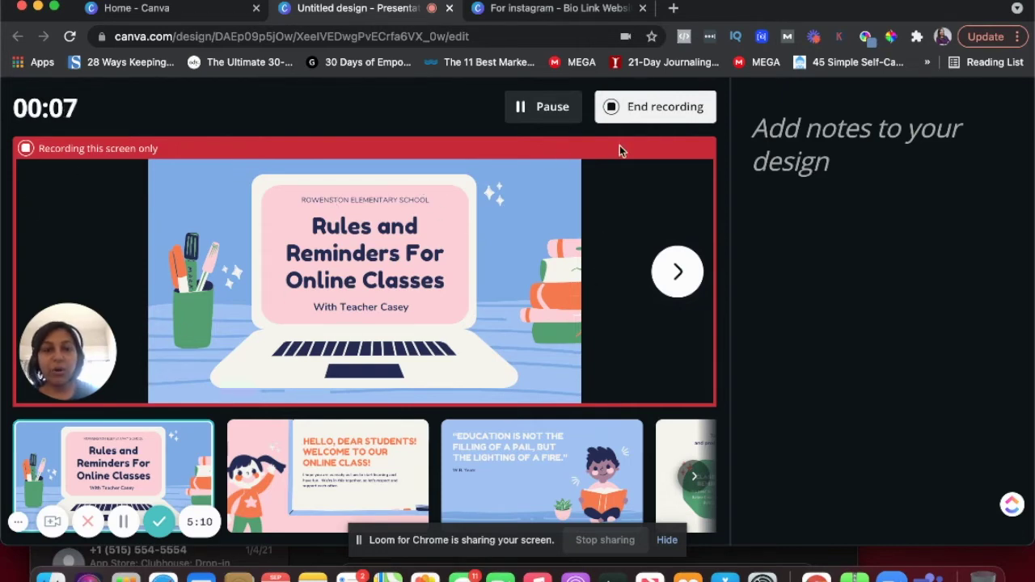
{"action": "left_click", "coordinate": [643, 107]}
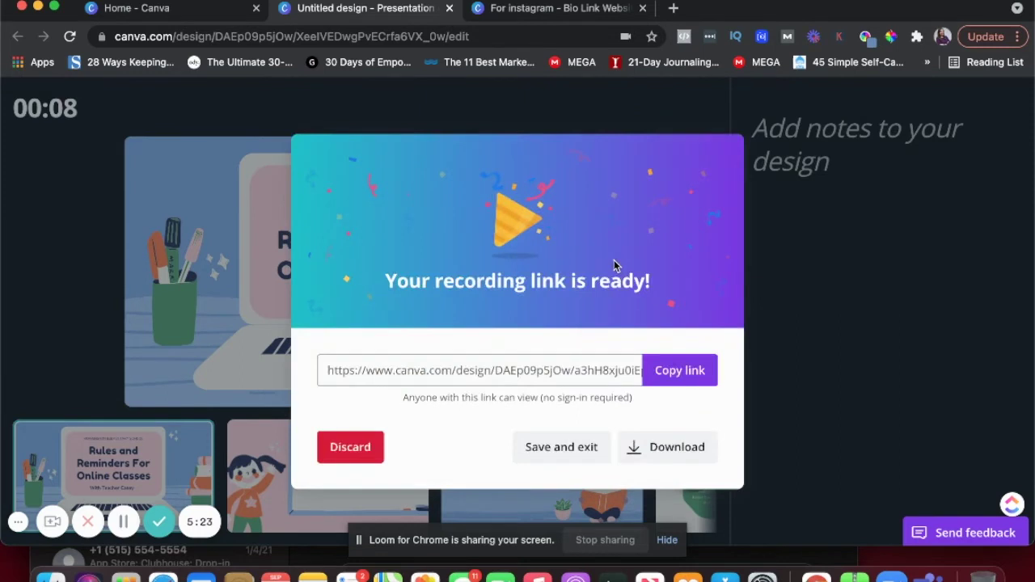
Copy the finished recording's share link and open it in place of the "For instagram" design.
{"action": "left_click", "coordinate": [679, 372]}
{"action": "left_click", "coordinate": [437, 387]}
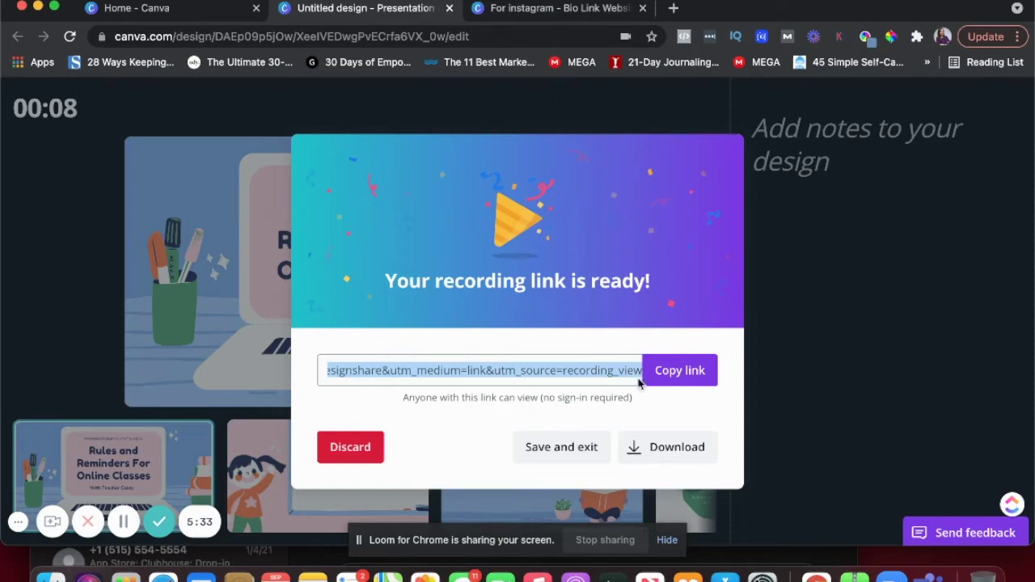
{"action": "left_click", "coordinate": [678, 370]}
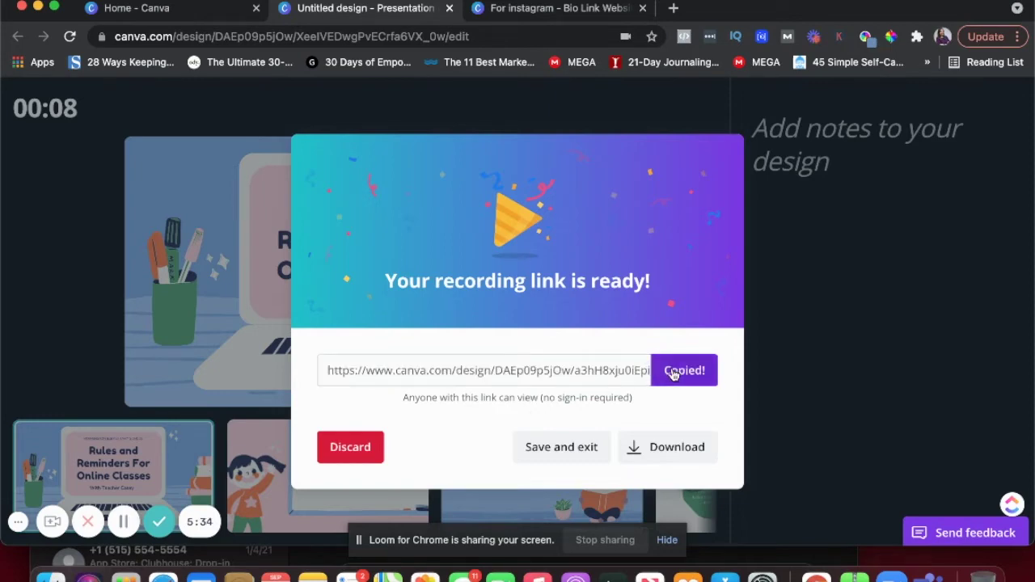
{"action": "left_click", "coordinate": [538, 10]}
{"action": "left_click", "coordinate": [530, 36]}
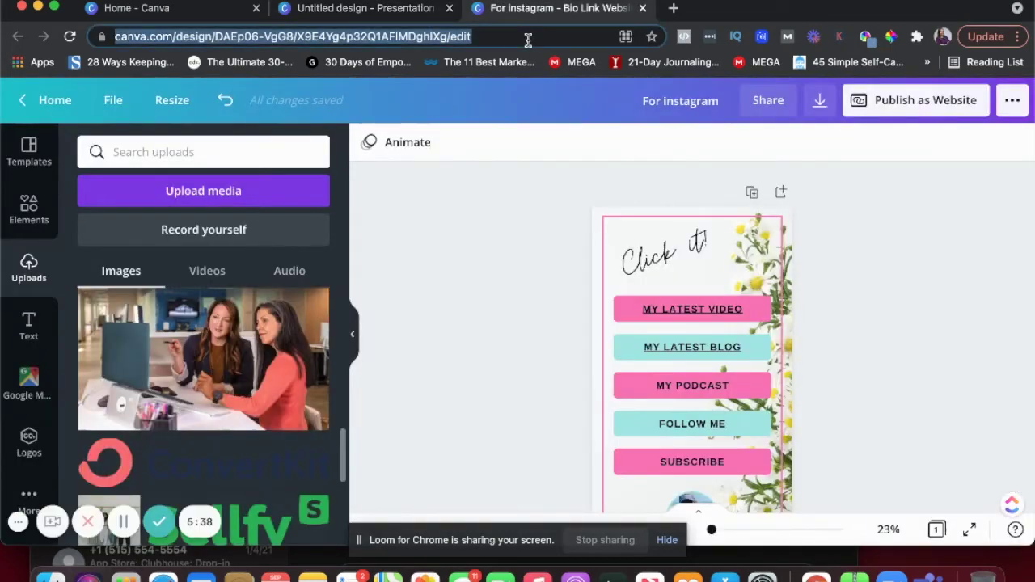
{"action": "key", "text": "cmd+v"}
{"action": "key", "text": "Return"}
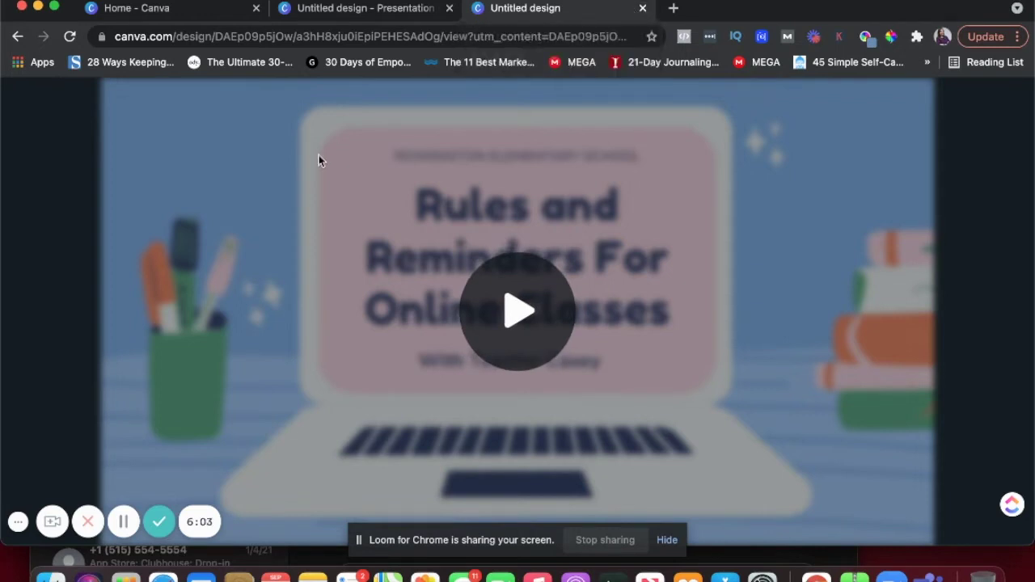
Go to Canva's home page, open the Content Planner and add a post on September 14, 2021.
{"action": "left_click", "coordinate": [215, 13]}
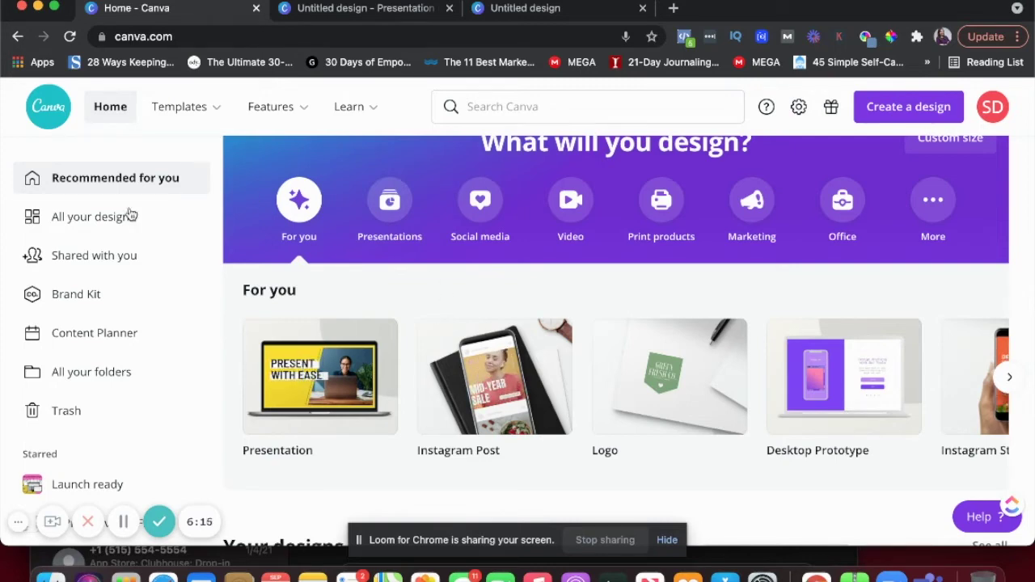
{"action": "left_click", "coordinate": [97, 344]}
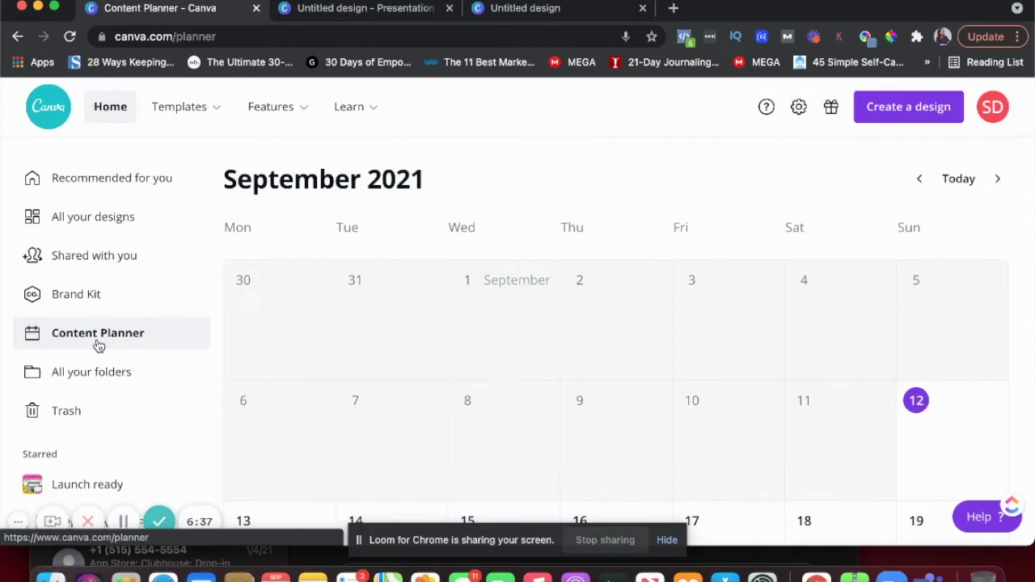
{"action": "scroll", "coordinate": [266, 400], "scroll_direction": "down", "scroll_amount": 3}
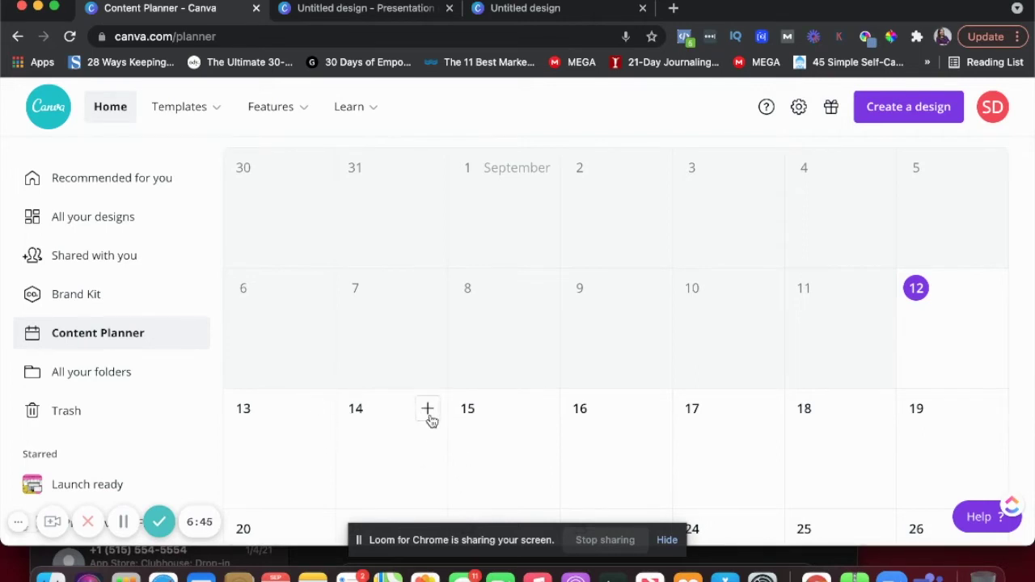
{"action": "left_click", "coordinate": [431, 419]}
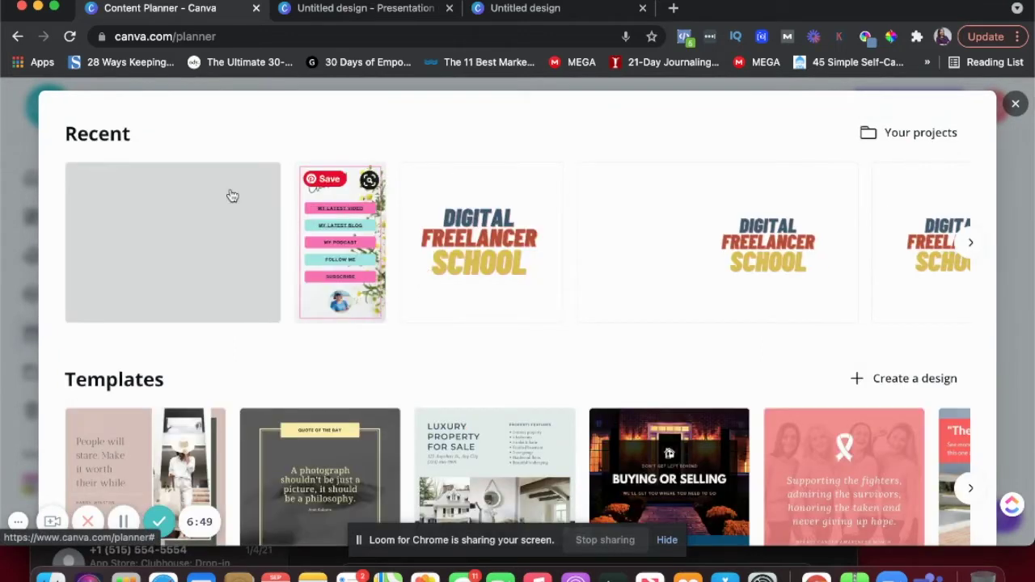
Browse the templates and recent designs, and choose the laptop and lamp desk illustration for the planned post.
{"action": "scroll", "coordinate": [421, 269], "scroll_direction": "down", "scroll_amount": 2}
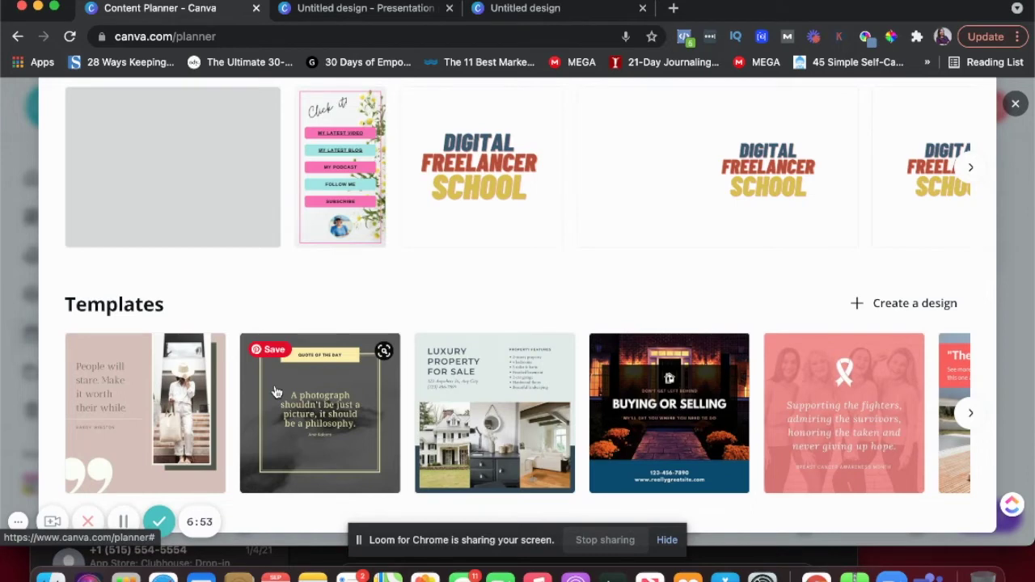
{"action": "scroll", "coordinate": [275, 392], "scroll_direction": "up", "scroll_amount": 2}
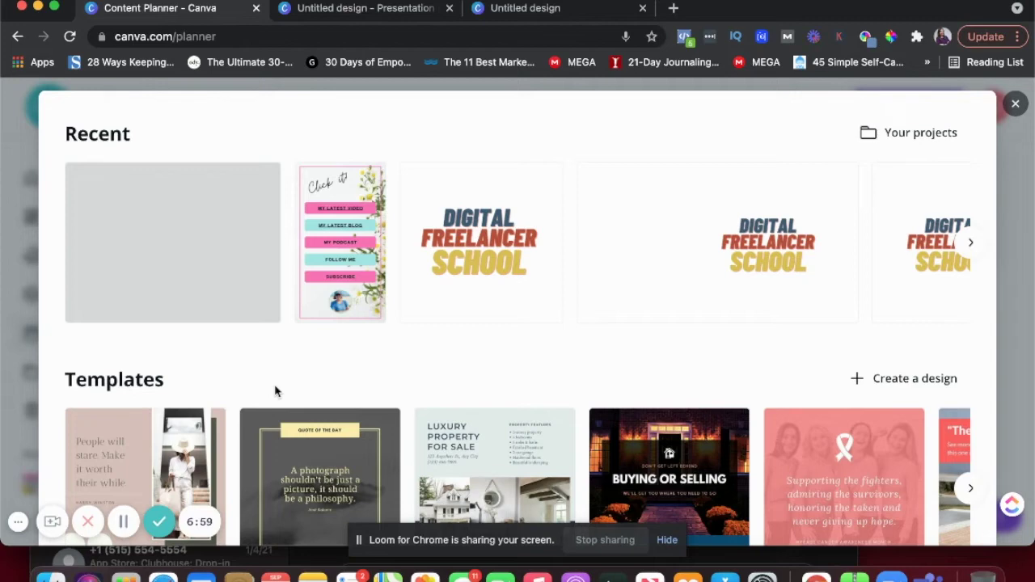
{"action": "left_click", "coordinate": [972, 245]}
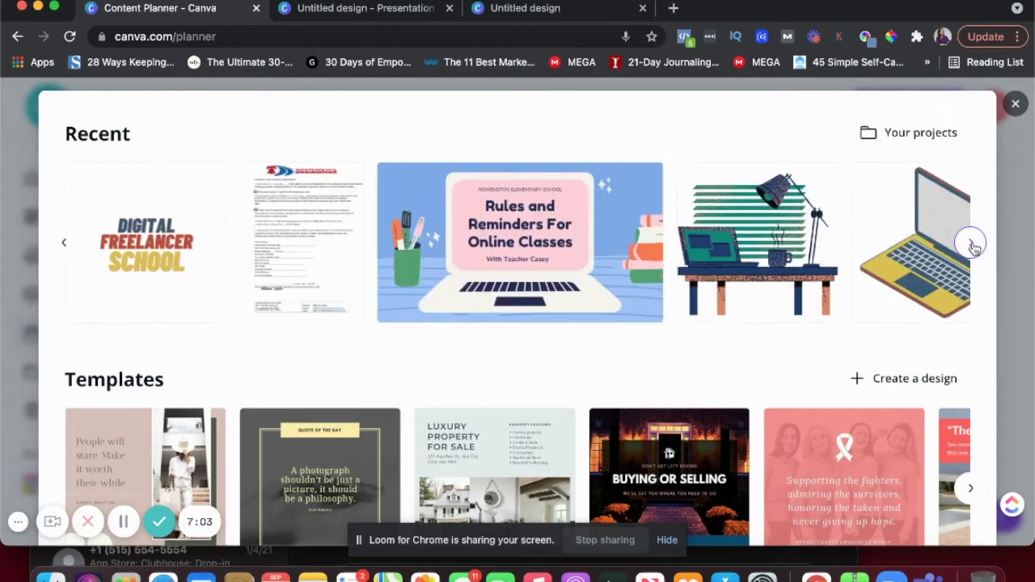
{"action": "left_click", "coordinate": [766, 241]}
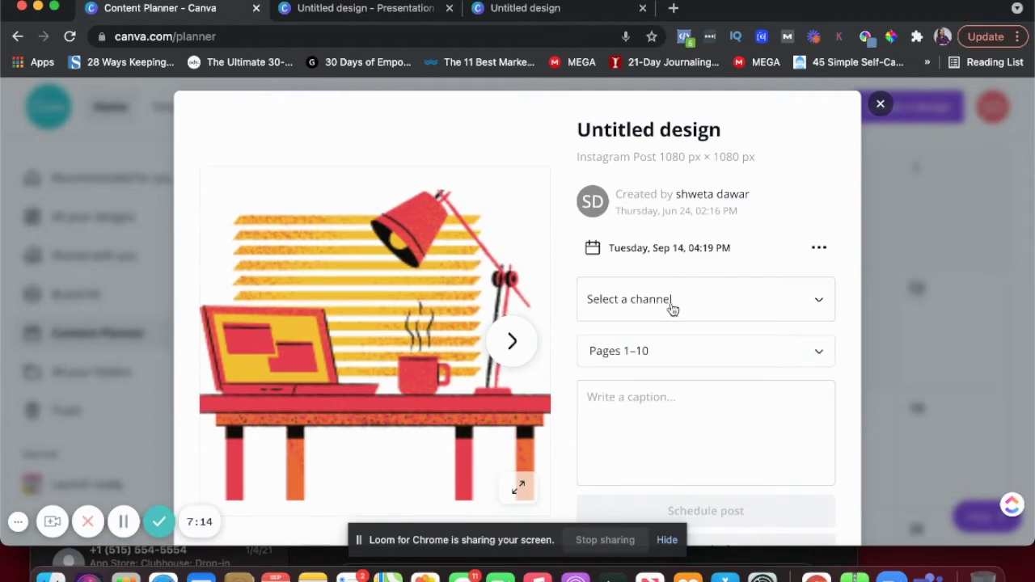
Review the channels available for the planned post and the requirements for connecting Instagram Business, then return to the post details.
{"action": "left_click", "coordinate": [672, 308]}
{"action": "left_click", "coordinate": [675, 336]}
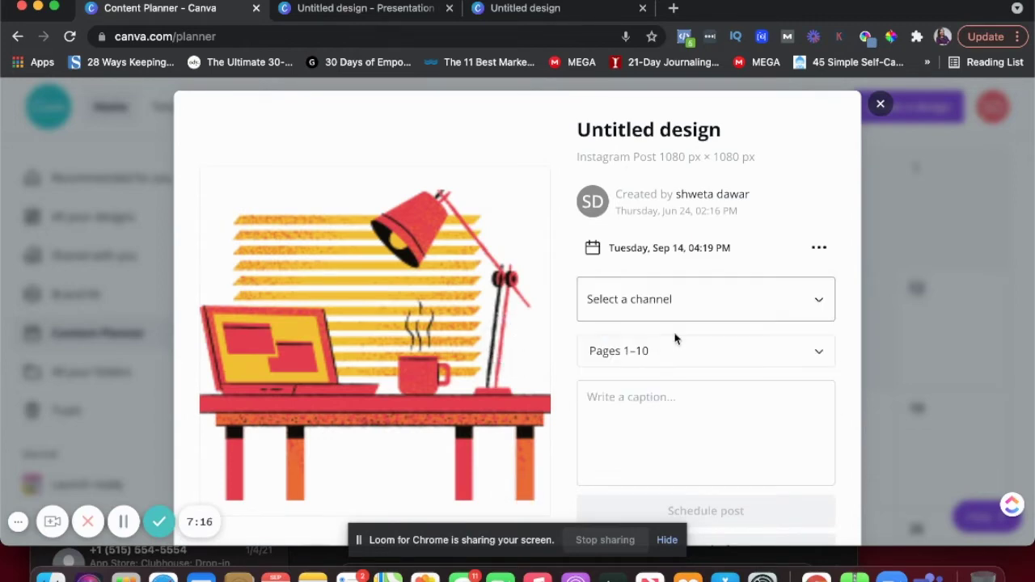
{"action": "left_click", "coordinate": [671, 307]}
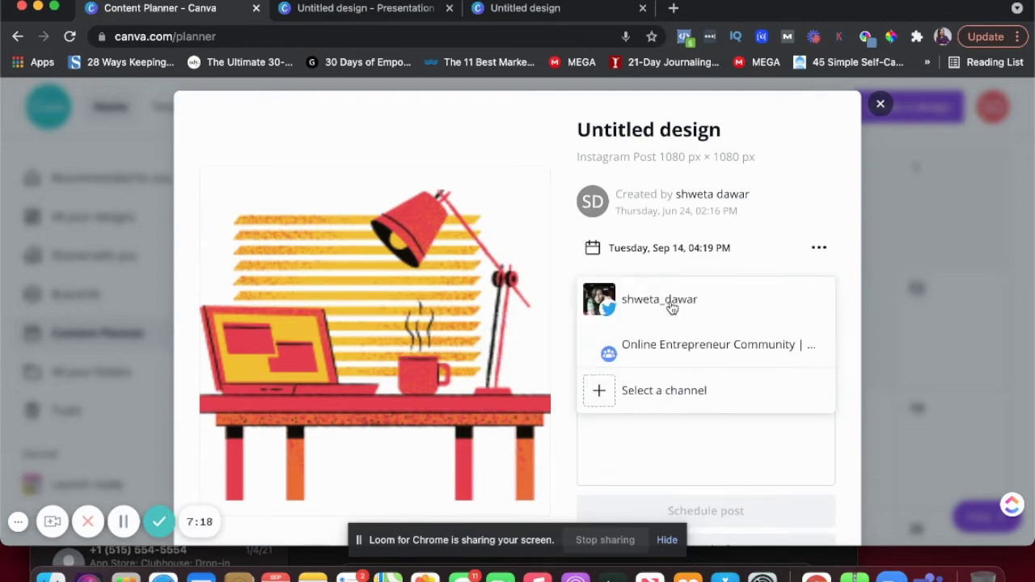
{"action": "left_click", "coordinate": [661, 393]}
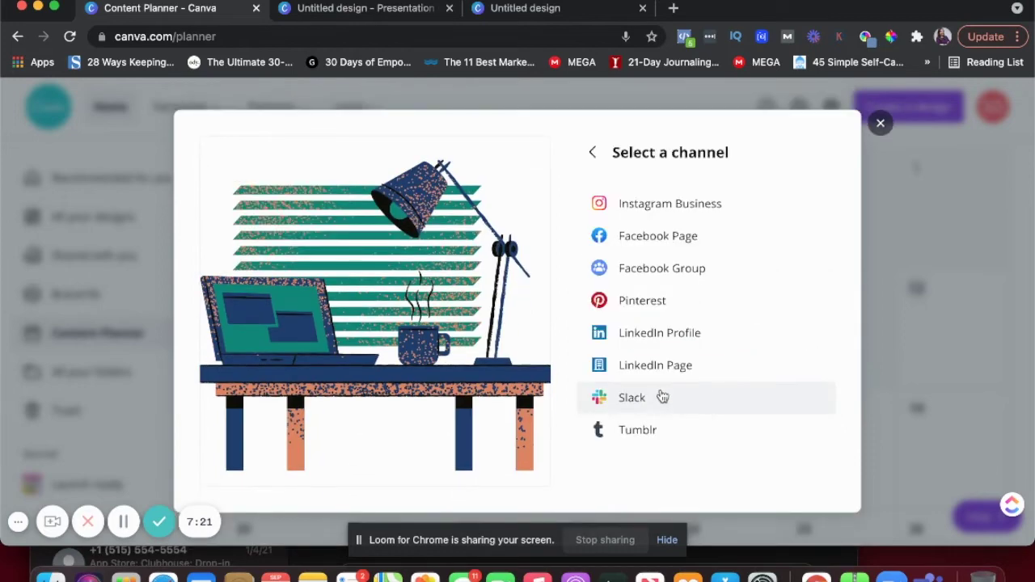
{"action": "left_click", "coordinate": [640, 208]}
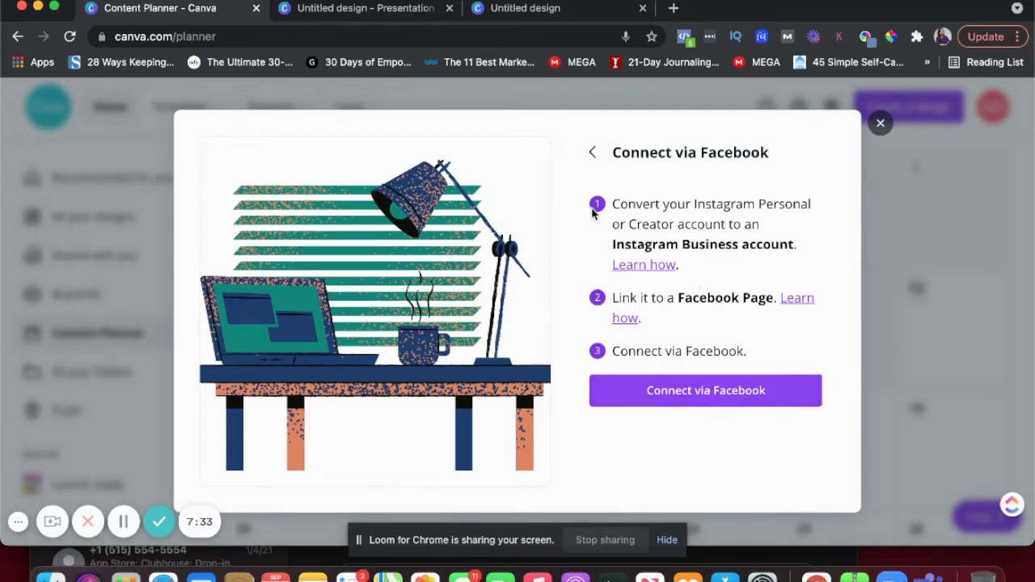
{"action": "left_click", "coordinate": [593, 155]}
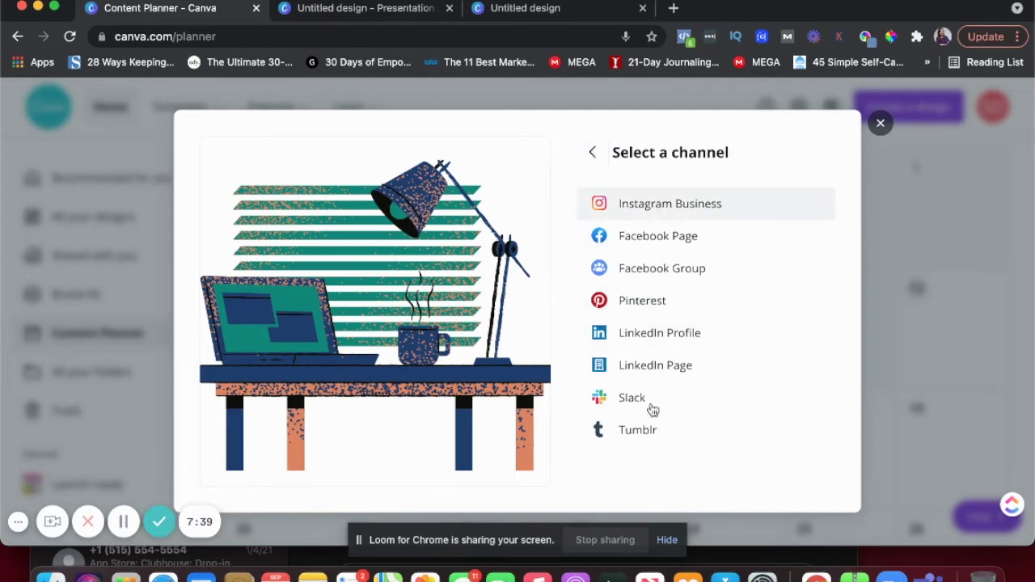
{"action": "left_click", "coordinate": [595, 151]}
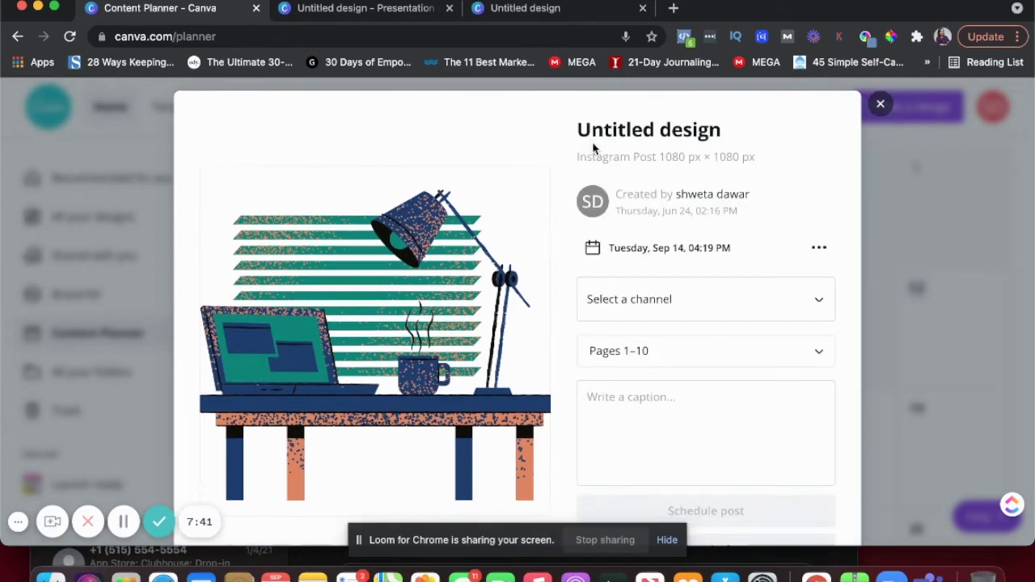
Set the planned post's channel to the Online Entrepreneur Community Facebook group and keep Page 1 as the page selection.
{"action": "left_click", "coordinate": [638, 312]}
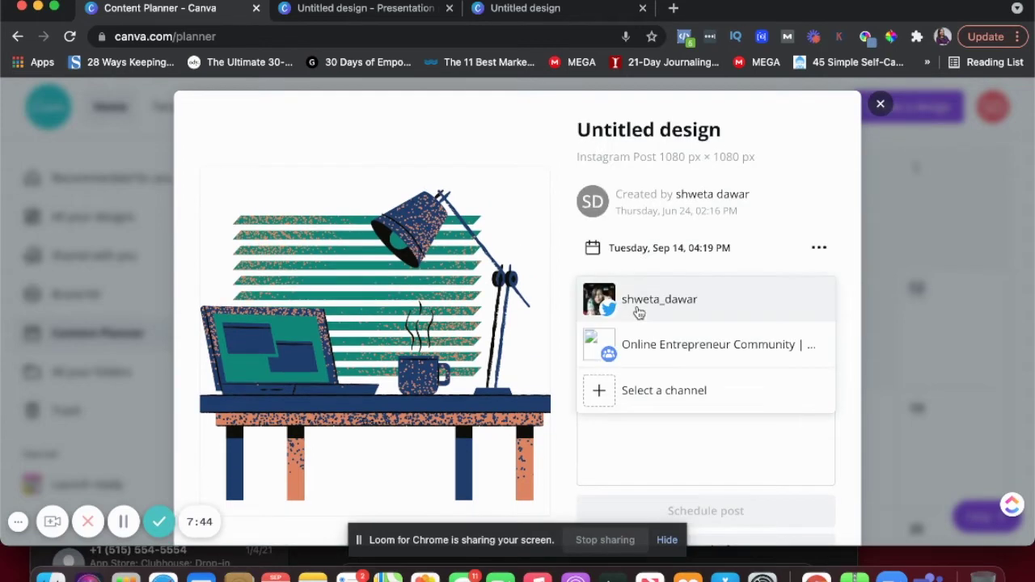
{"action": "left_click", "coordinate": [652, 348]}
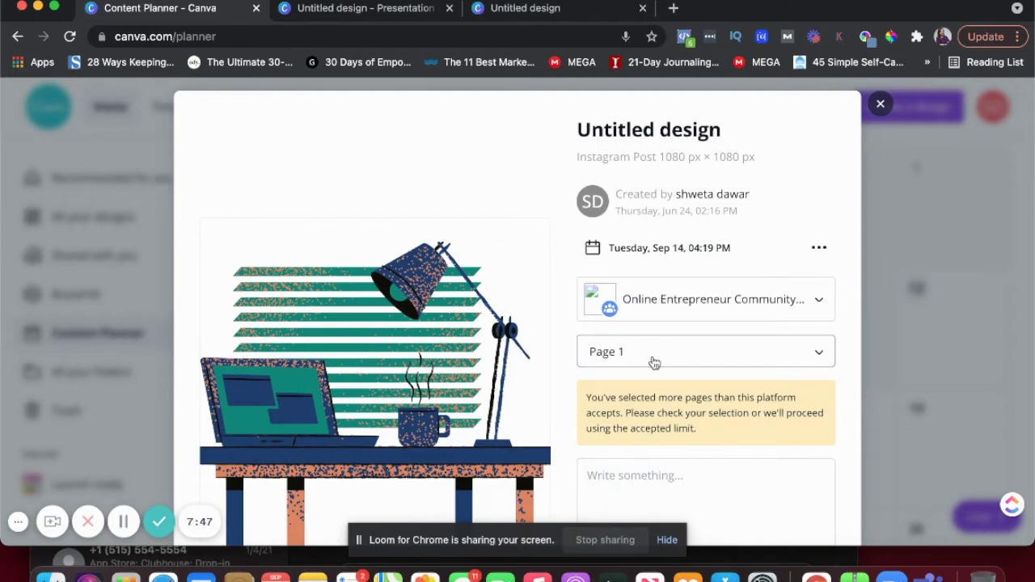
{"action": "left_click", "coordinate": [652, 360]}
{"action": "left_click", "coordinate": [658, 332]}
{"action": "scroll", "coordinate": [684, 275], "scroll_direction": "down", "scroll_amount": 5}
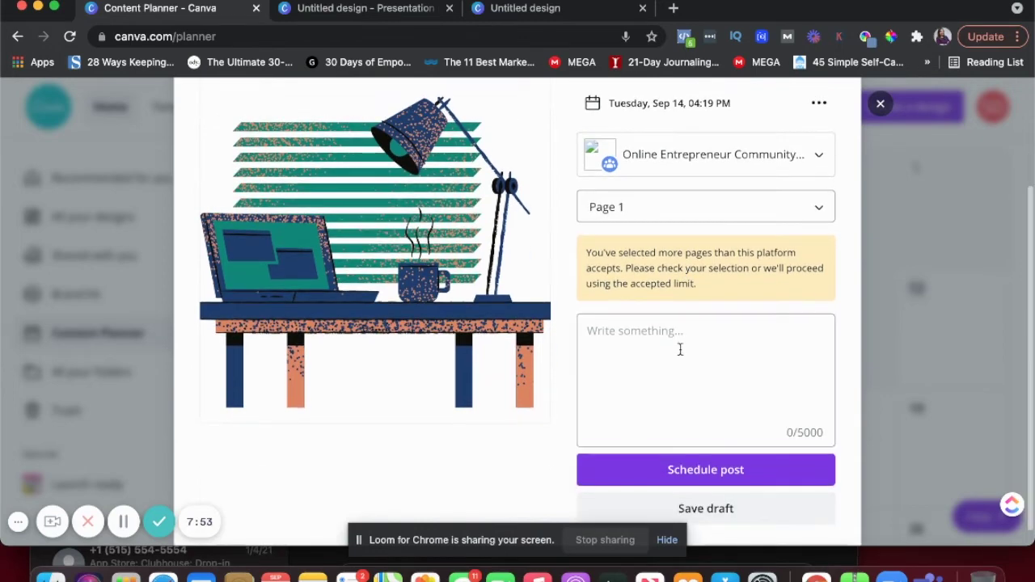
Write the caption "welcome to" and try to schedule the post for Tuesday, Sep 14, 04:19 PM.
{"action": "left_click", "coordinate": [680, 350]}
{"action": "type", "text": "welcome to"}
{"action": "scroll", "coordinate": [696, 495], "scroll_direction": "down", "scroll_amount": 1}
{"action": "left_click", "coordinate": [694, 465]}
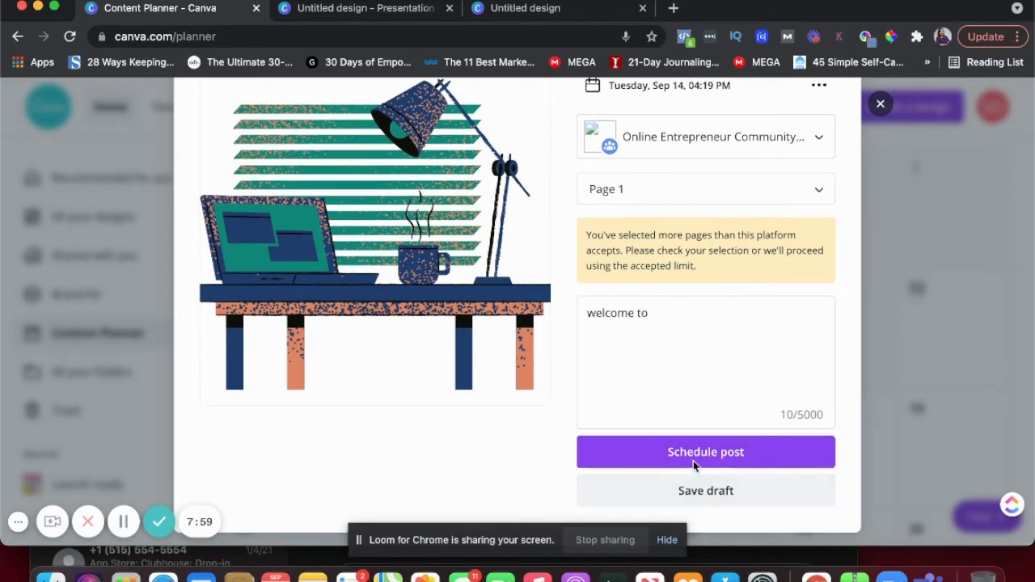
Try to connect Facebook for publishing to a Facebook Group, and close its login window without signing in.
{"action": "scroll", "coordinate": [745, 321], "scroll_direction": "up", "scroll_amount": 2}
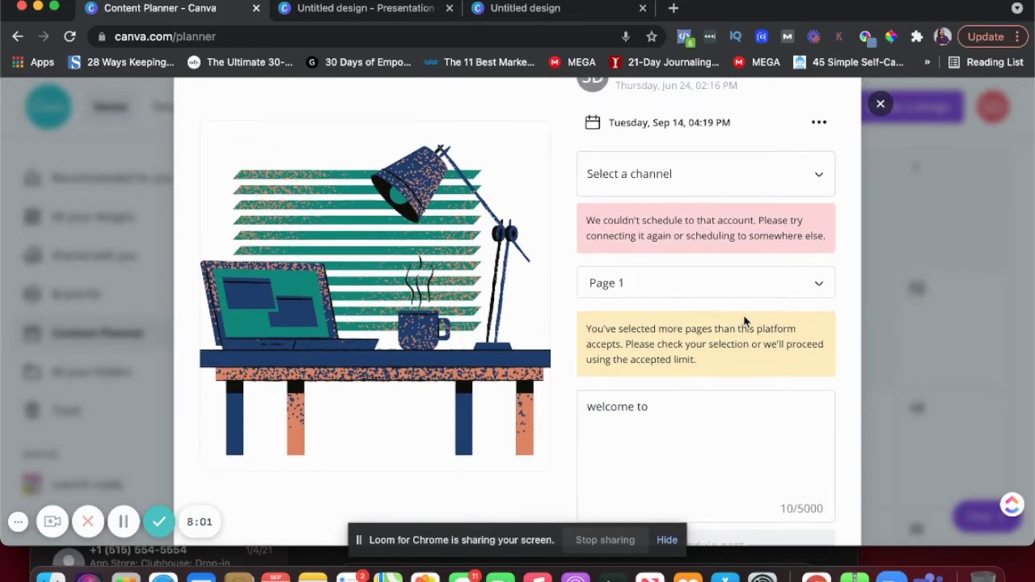
{"action": "left_click", "coordinate": [677, 185]}
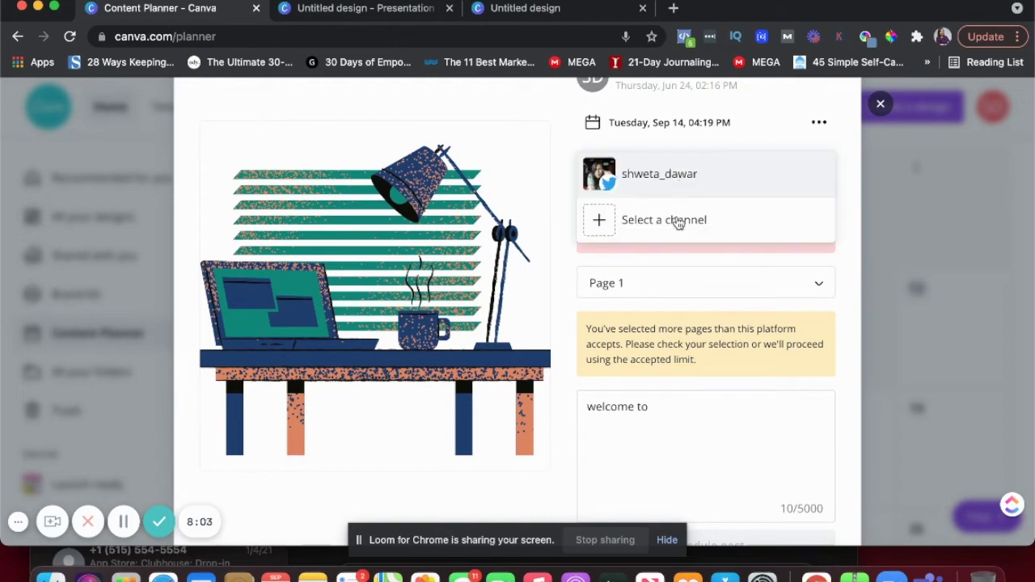
{"action": "left_click", "coordinate": [678, 224]}
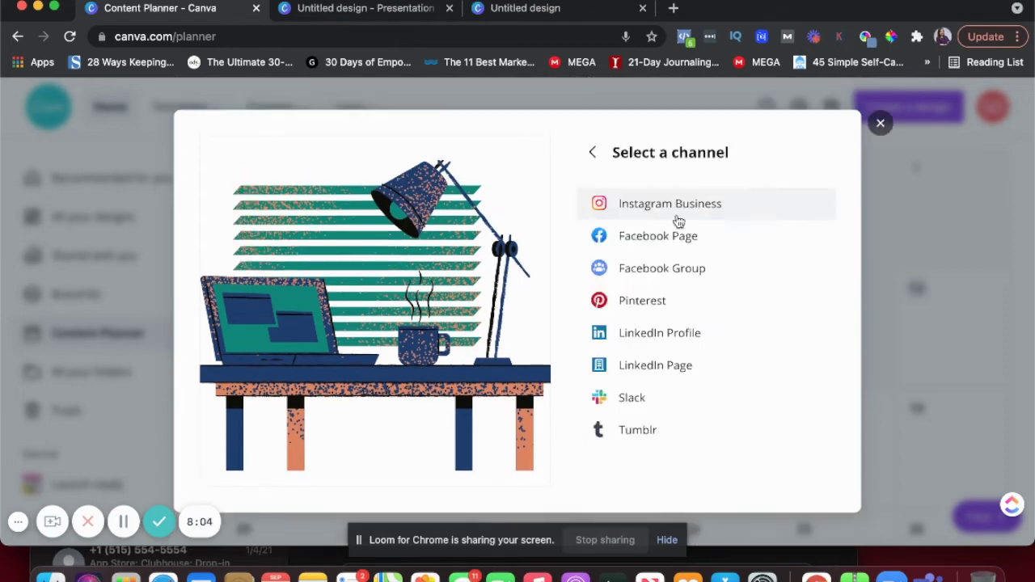
{"action": "left_click", "coordinate": [651, 269]}
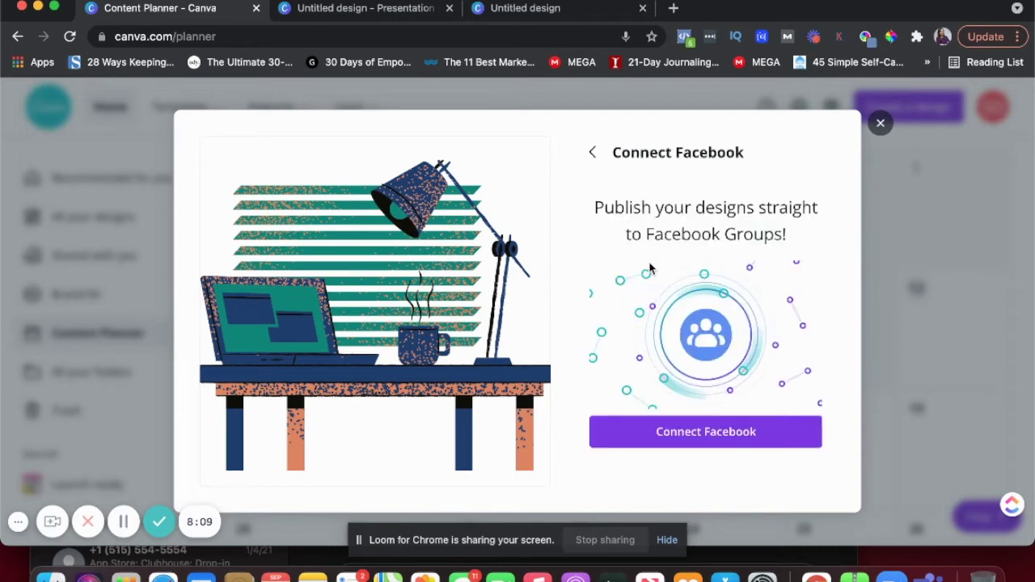
{"action": "left_click", "coordinate": [690, 434]}
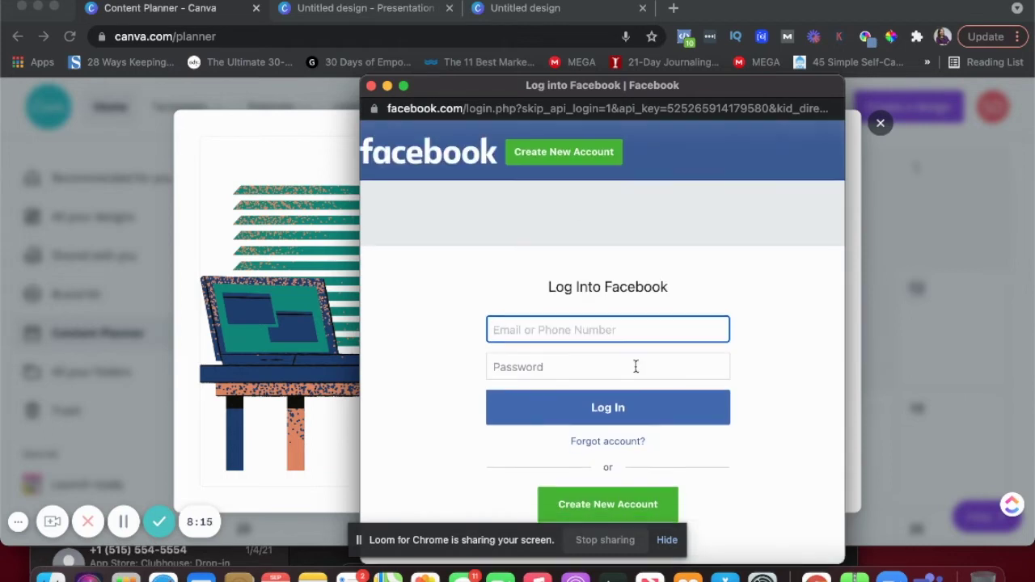
{"action": "scroll", "coordinate": [568, 313], "scroll_direction": "down", "scroll_amount": 3}
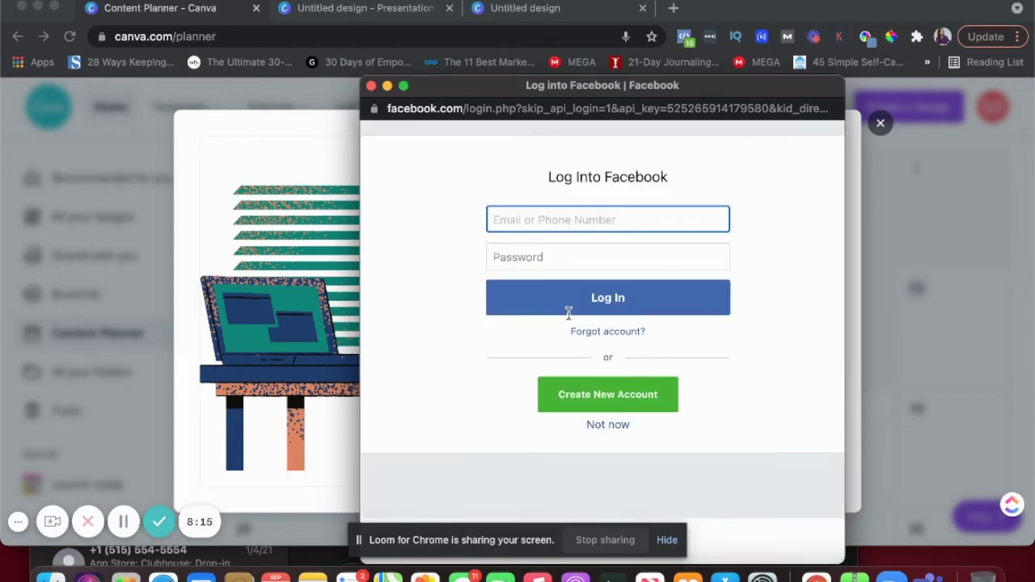
{"action": "left_click", "coordinate": [371, 86]}
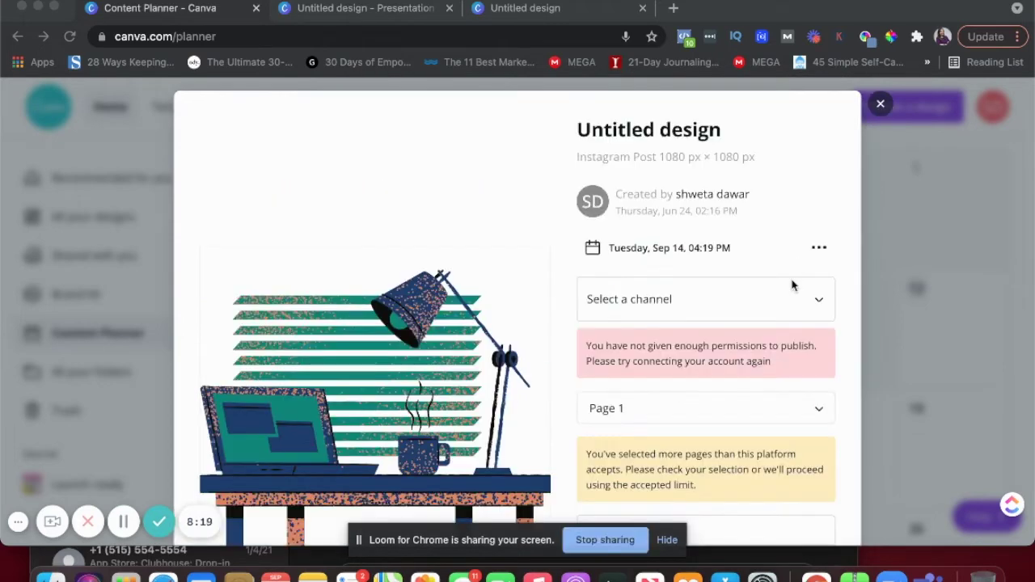
Set the post's channel to the connected Twitter account, and close the post without scheduling it or saving a draft.
{"action": "left_click", "coordinate": [659, 302]}
{"action": "left_click", "coordinate": [657, 302]}
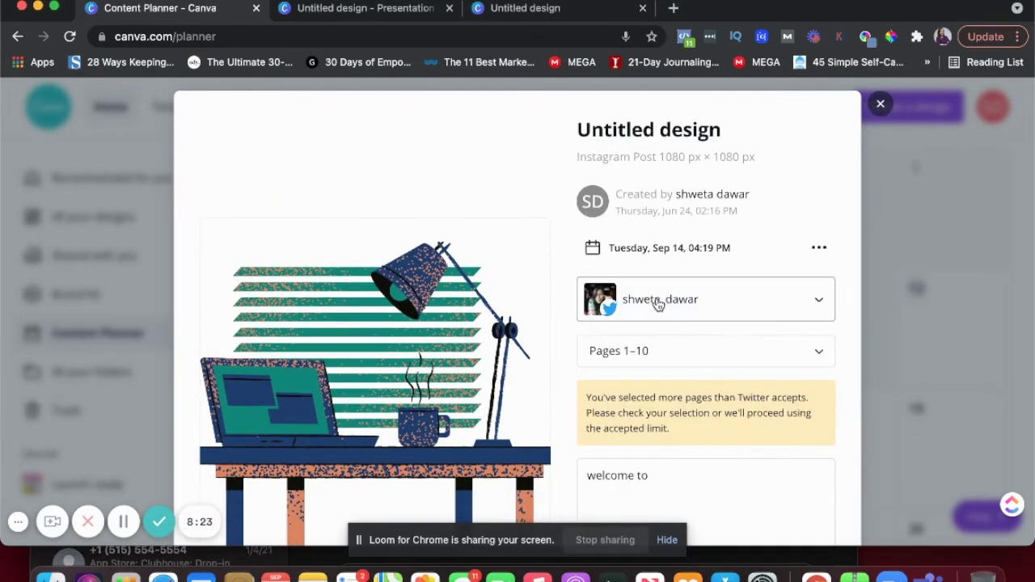
{"action": "scroll", "coordinate": [659, 303], "scroll_direction": "down", "scroll_amount": 3}
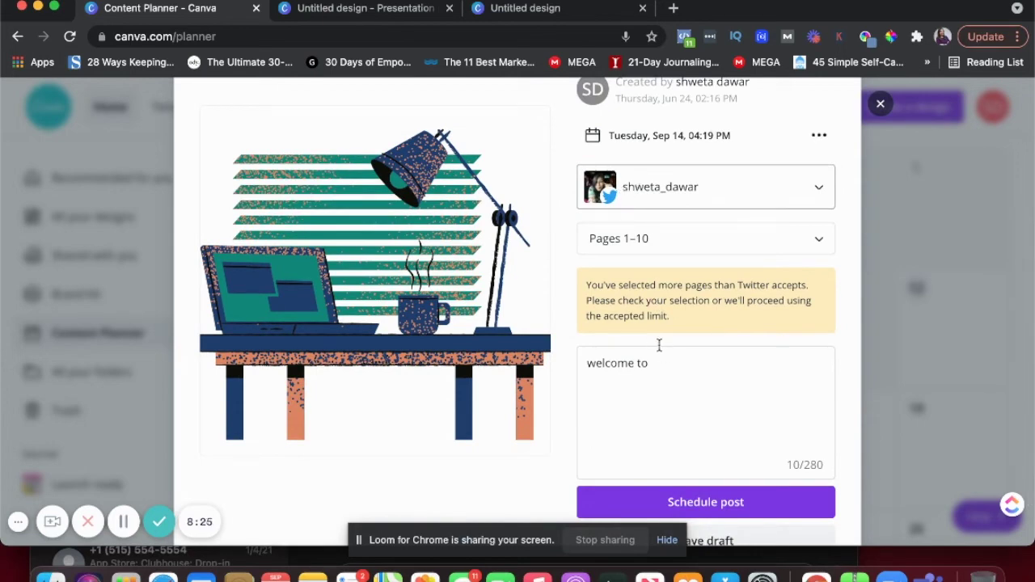
{"action": "scroll", "coordinate": [659, 344], "scroll_direction": "down", "scroll_amount": 1}
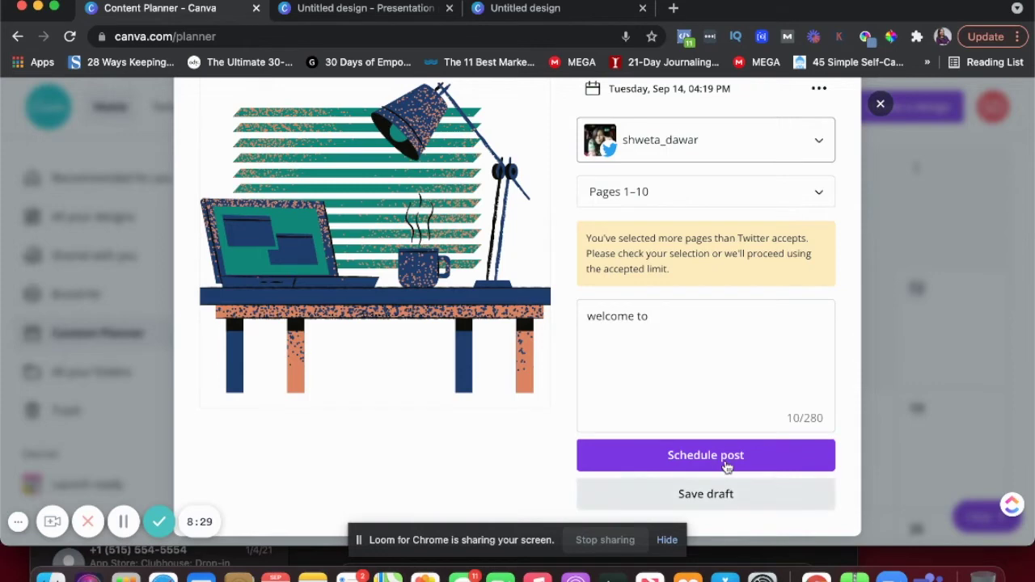
{"action": "scroll", "coordinate": [725, 464], "scroll_direction": "up", "scroll_amount": 3}
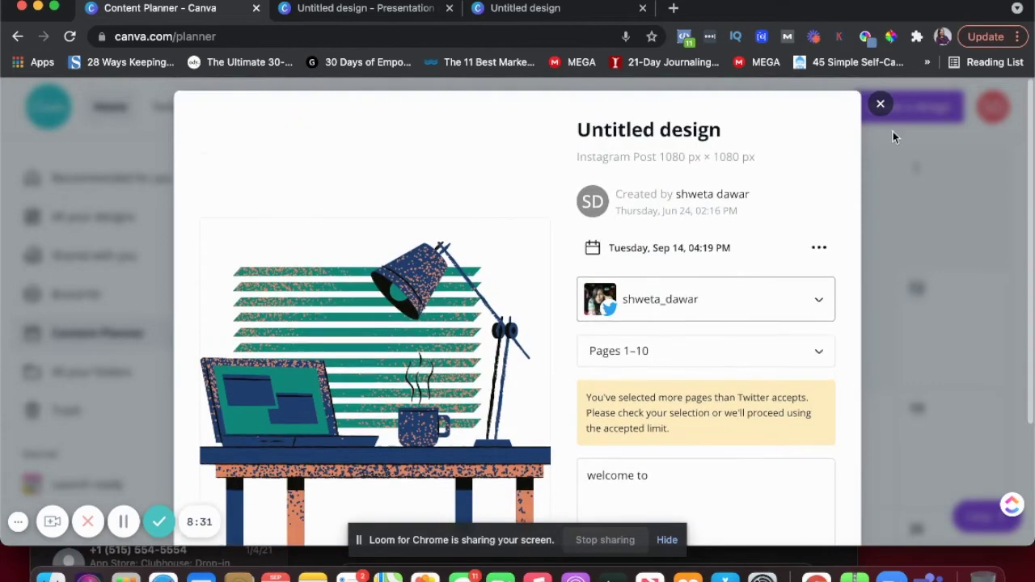
{"action": "left_click", "coordinate": [881, 103]}
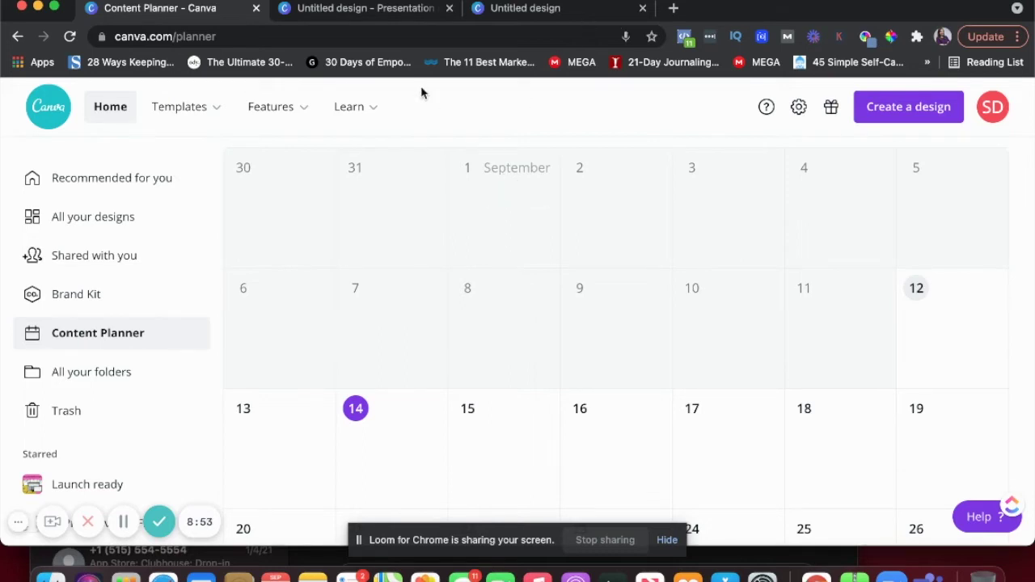
Open Canva's Design School and look through the offered courses.
{"action": "left_click", "coordinate": [364, 111]}
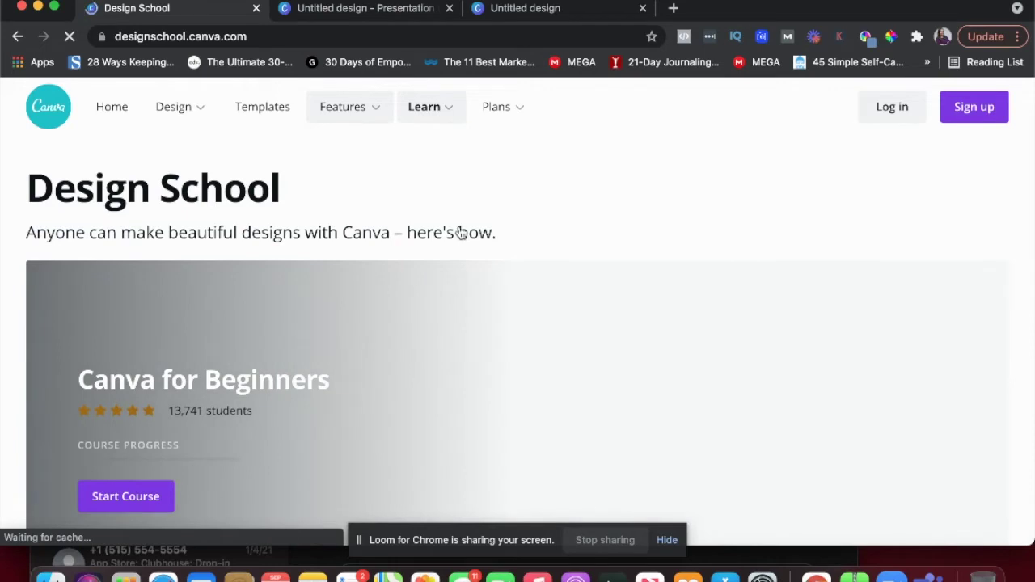
{"action": "scroll", "coordinate": [461, 231], "scroll_direction": "down", "scroll_amount": 3}
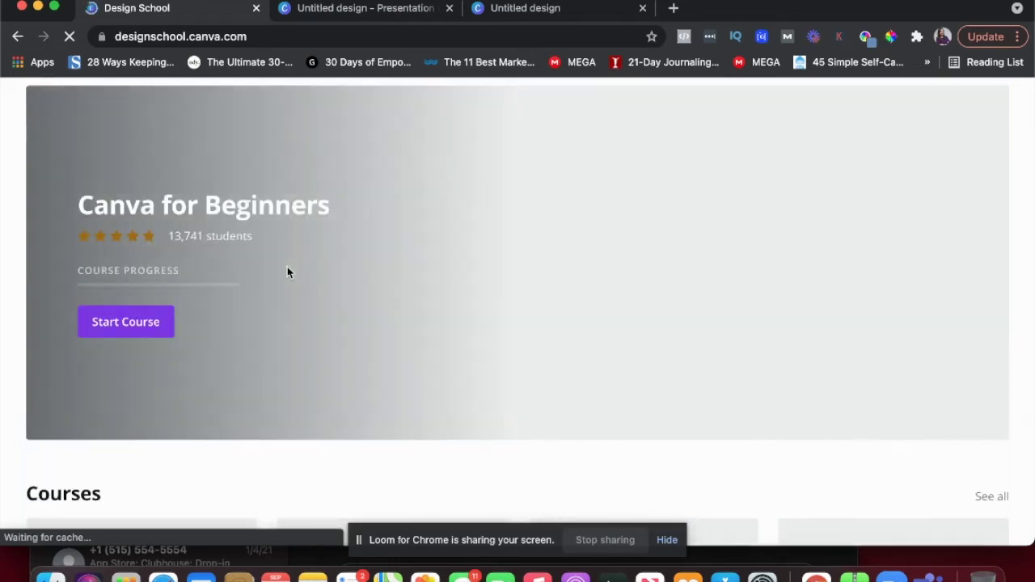
{"action": "scroll", "coordinate": [288, 273], "scroll_direction": "down", "scroll_amount": 3}
{"action": "scroll", "coordinate": [287, 272], "scroll_direction": "down", "scroll_amount": 2}
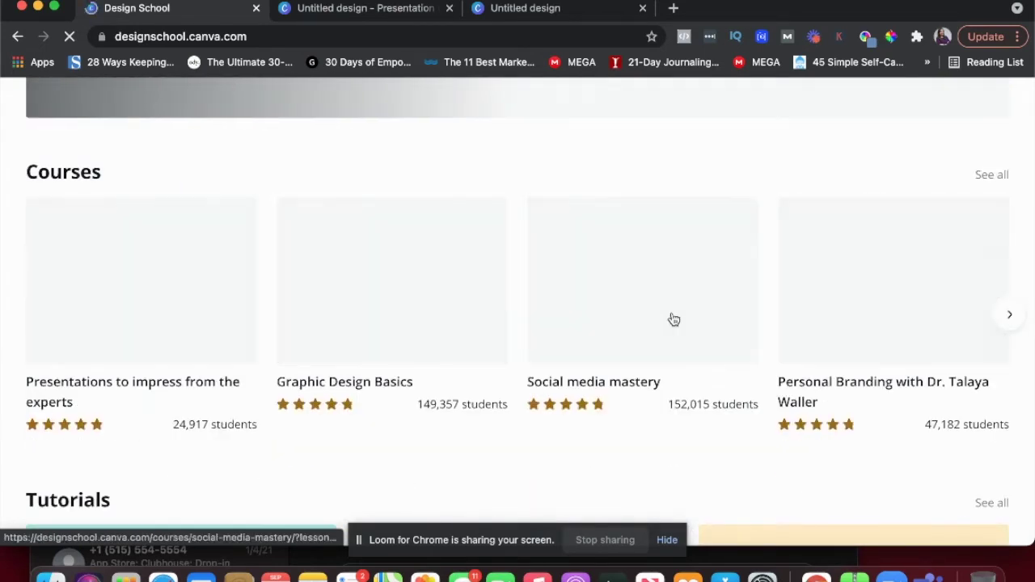
{"action": "left_click", "coordinate": [1010, 315]}
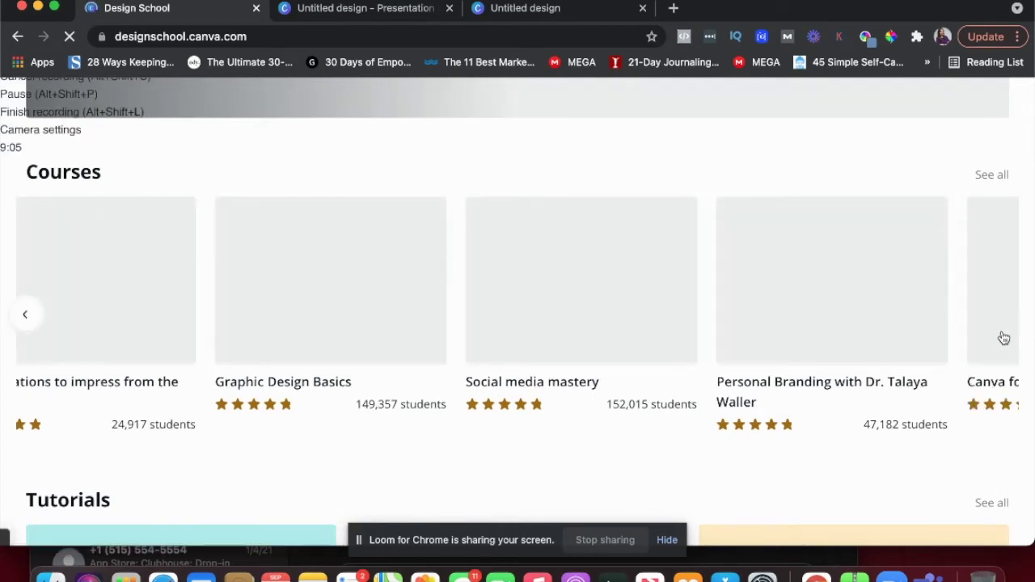
Look through the Design School tutorials and upcoming events, and return to the start of the page.
{"action": "scroll", "coordinate": [865, 400], "scroll_direction": "down", "scroll_amount": 3}
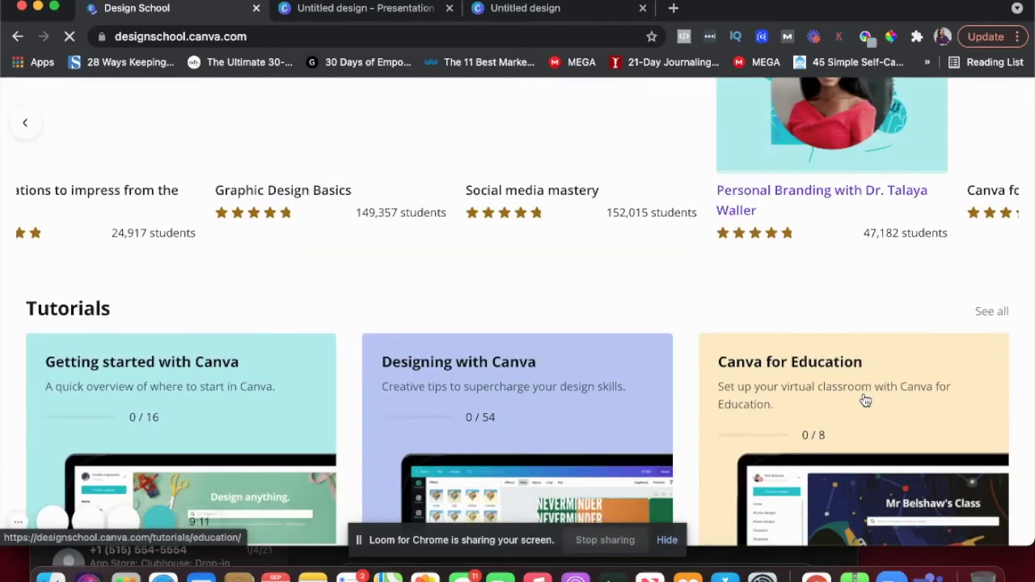
{"action": "scroll", "coordinate": [865, 401], "scroll_direction": "down", "scroll_amount": 2}
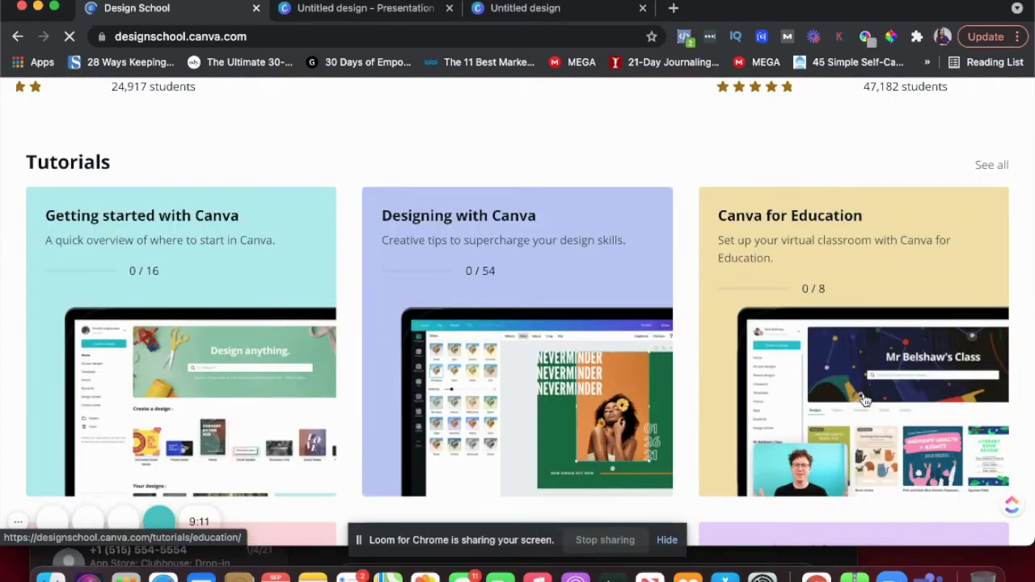
{"action": "scroll", "coordinate": [864, 400], "scroll_direction": "down", "scroll_amount": 5}
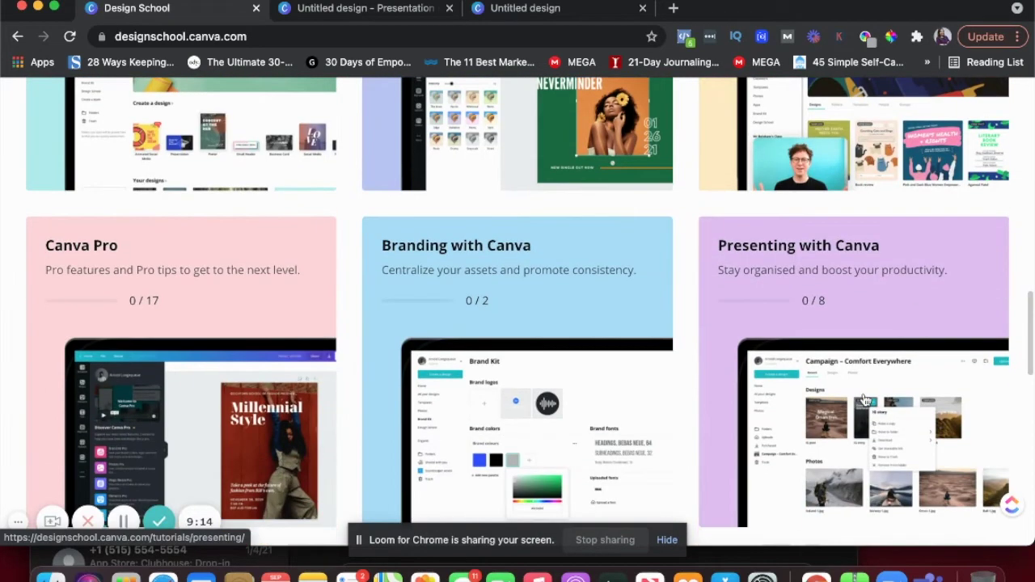
{"action": "scroll", "coordinate": [778, 287], "scroll_direction": "down", "scroll_amount": 1}
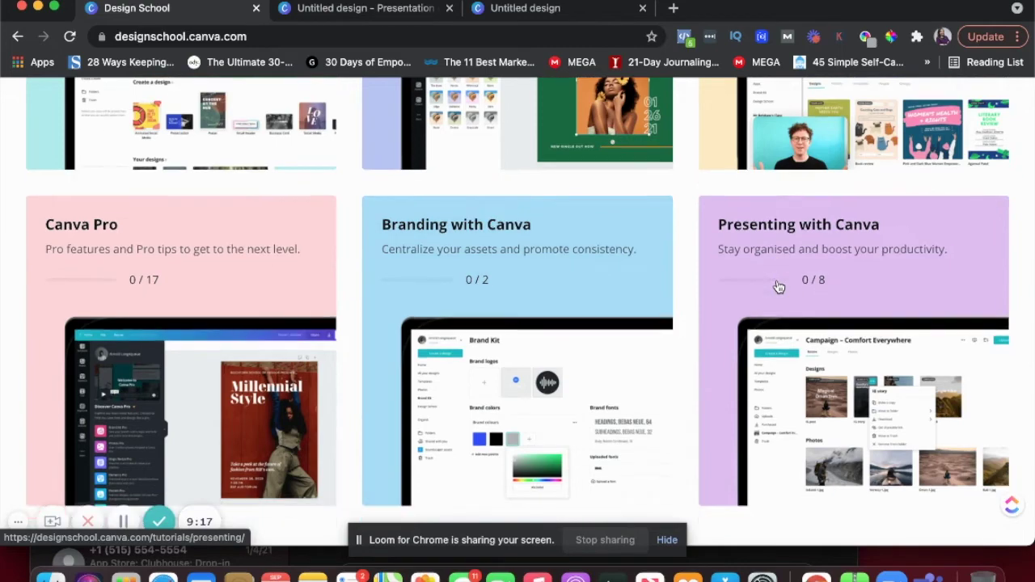
{"action": "scroll", "coordinate": [779, 287], "scroll_direction": "down", "scroll_amount": 4}
{"action": "scroll", "coordinate": [779, 288], "scroll_direction": "down", "scroll_amount": 2}
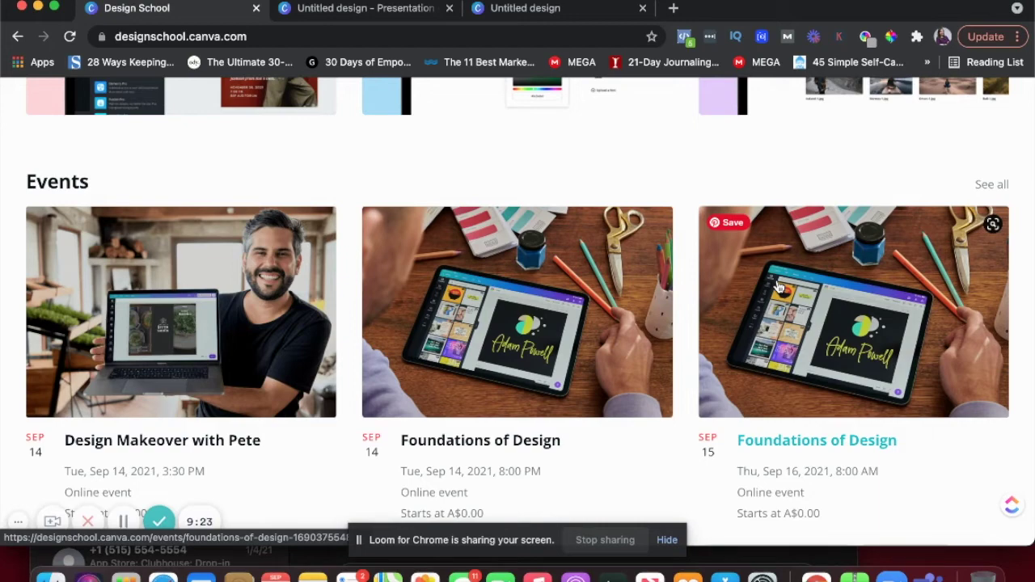
{"action": "scroll", "coordinate": [779, 287], "scroll_direction": "down", "scroll_amount": 5}
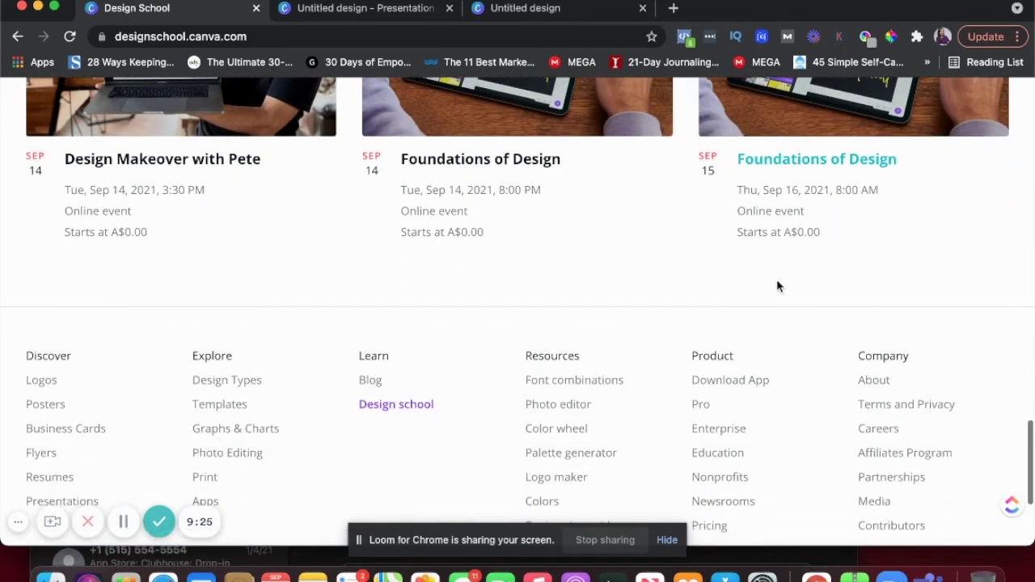
{"action": "scroll", "coordinate": [777, 286], "scroll_direction": "up", "scroll_amount": 10}
{"action": "scroll", "coordinate": [777, 286], "scroll_direction": "up", "scroll_amount": 10}
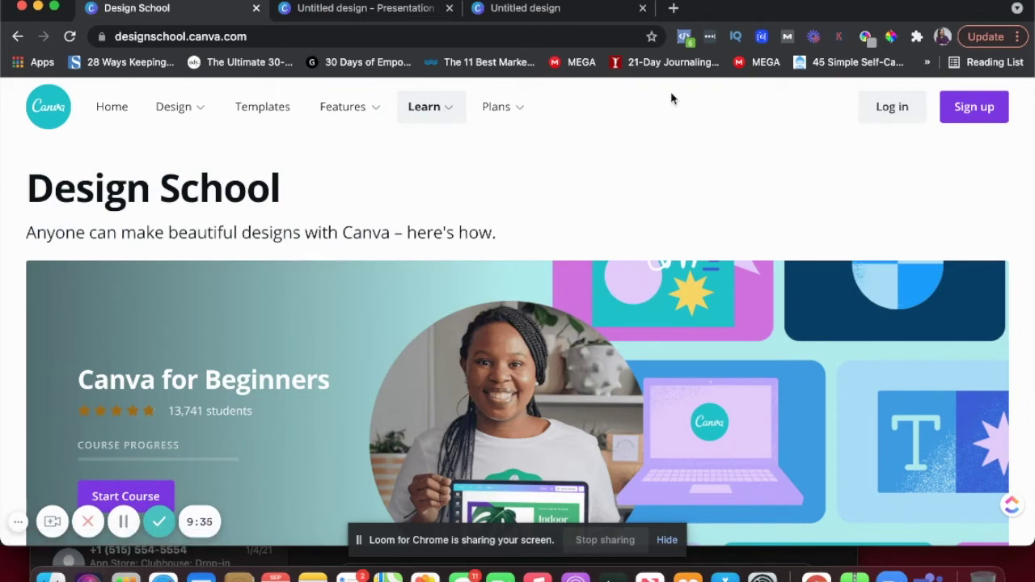
Return to the Canva home page and create a new blank Instagram Post design.
{"action": "left_click", "coordinate": [112, 117]}
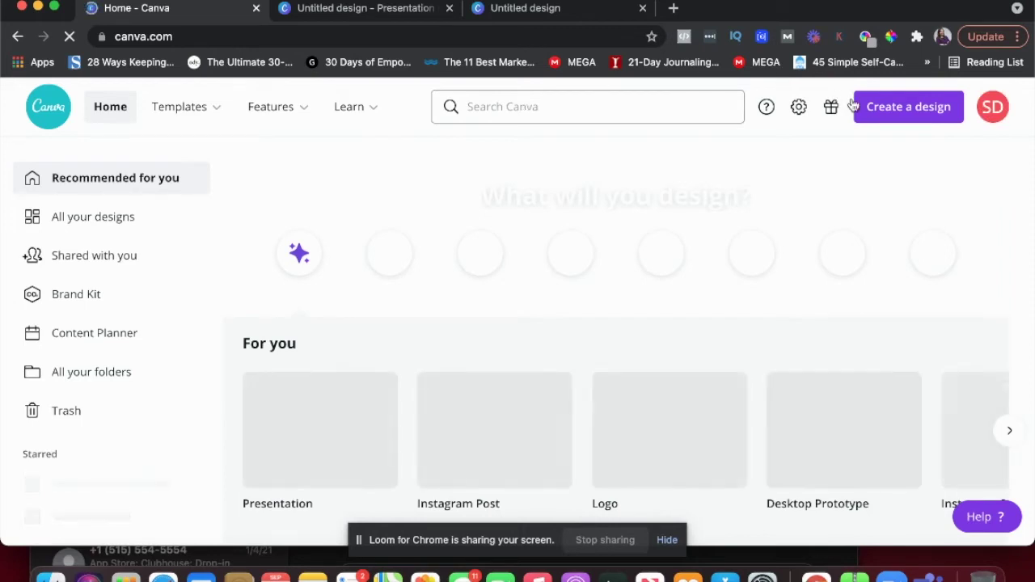
{"action": "left_click", "coordinate": [906, 113]}
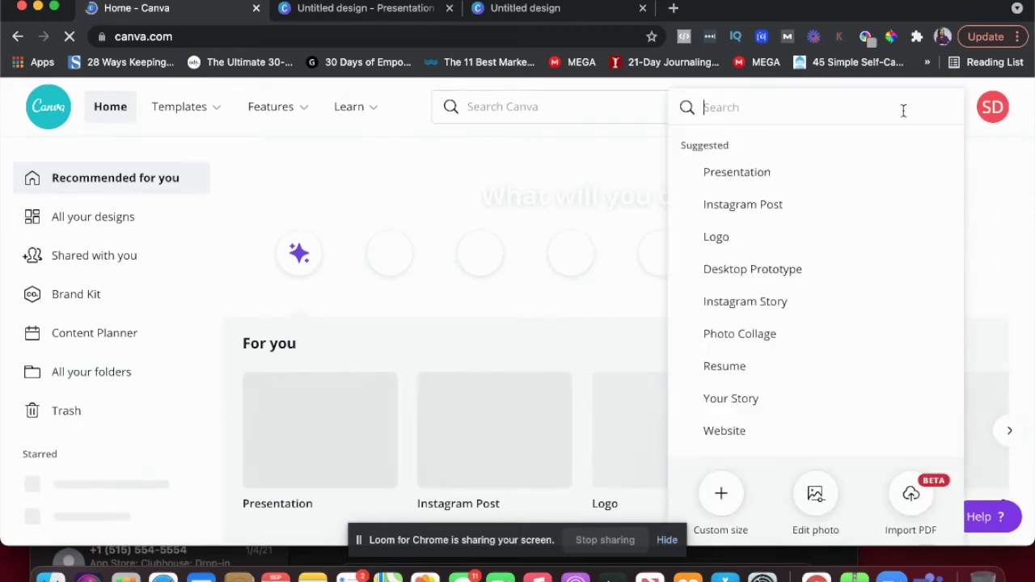
{"action": "left_click", "coordinate": [768, 205]}
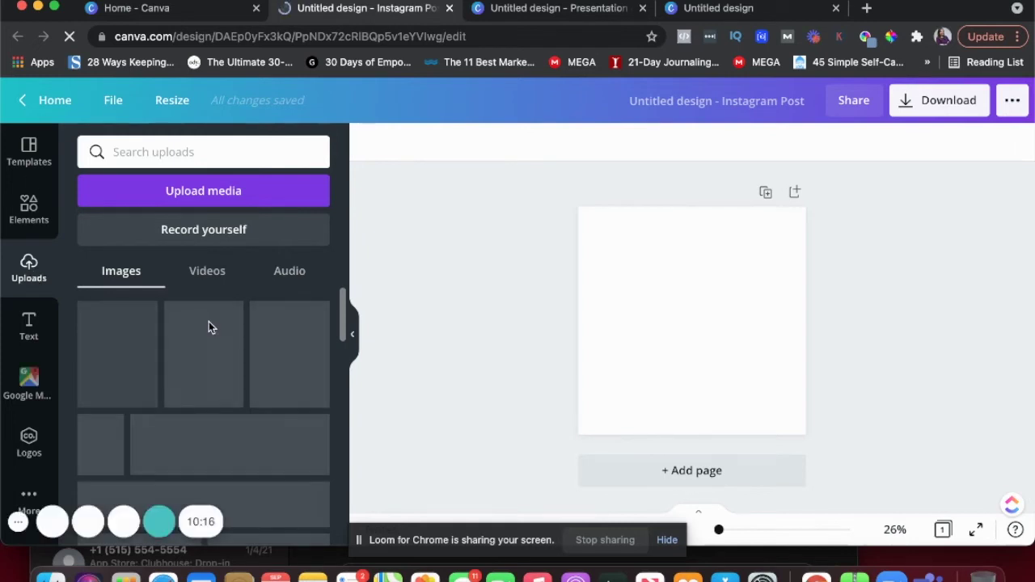
Add the uploaded Digital Freelancer School logo in bold block lettering to the blank page.
{"action": "scroll", "coordinate": [209, 327], "scroll_direction": "down", "scroll_amount": 8}
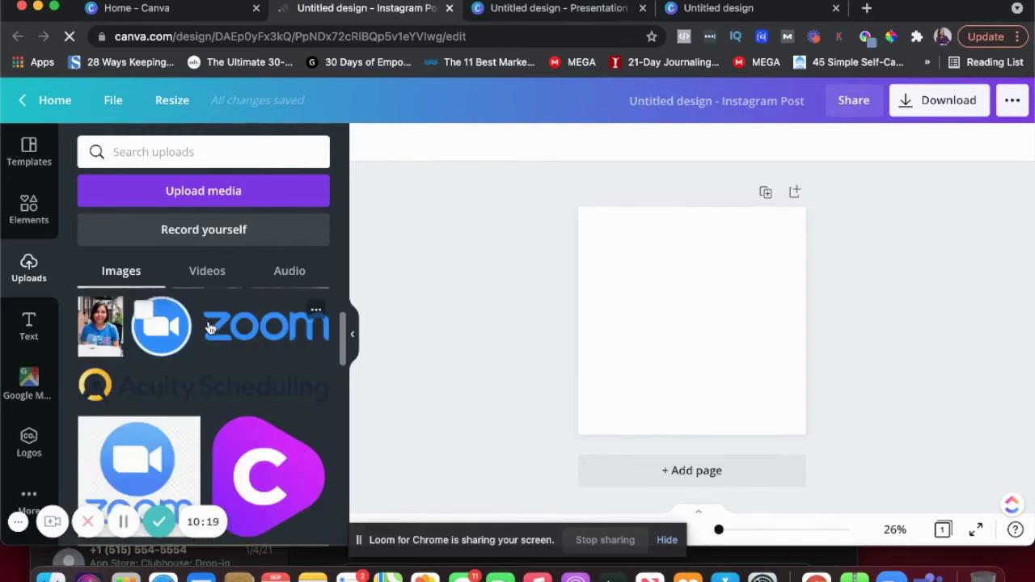
{"action": "scroll", "coordinate": [209, 327], "scroll_direction": "down", "scroll_amount": 15}
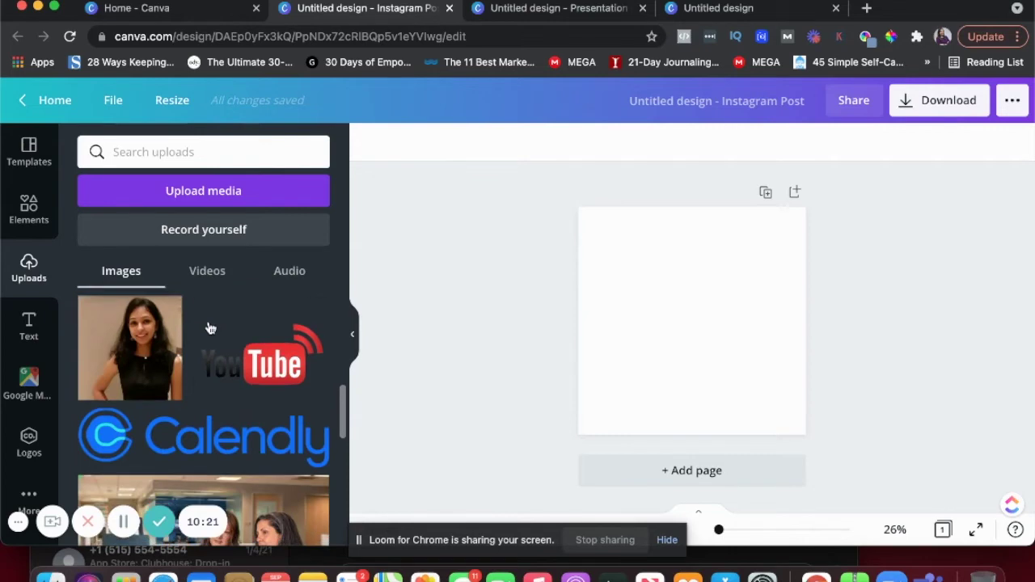
{"action": "scroll", "coordinate": [209, 328], "scroll_direction": "down", "scroll_amount": 10}
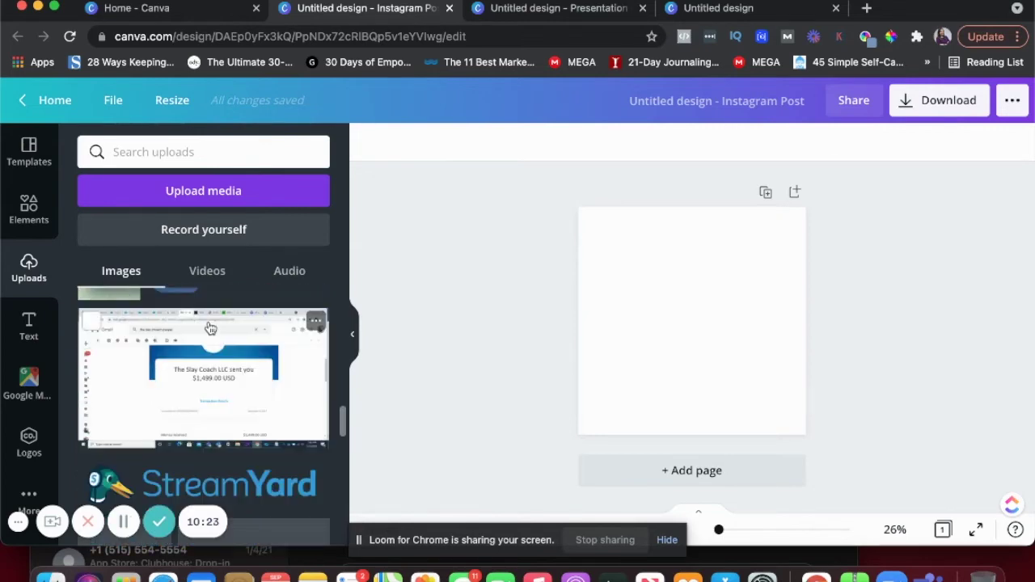
{"action": "scroll", "coordinate": [208, 326], "scroll_direction": "up", "scroll_amount": 1}
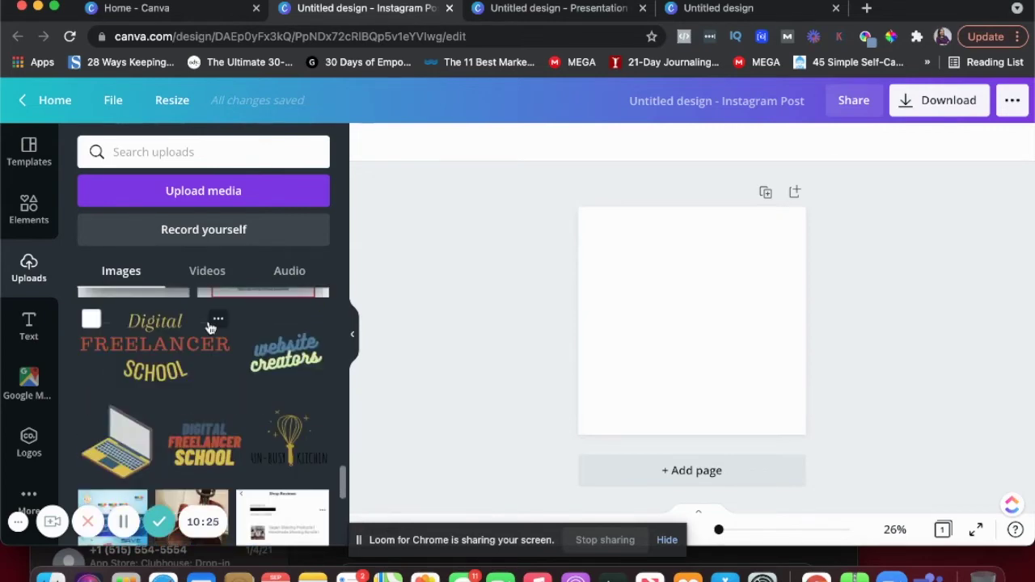
{"action": "left_click", "coordinate": [197, 451]}
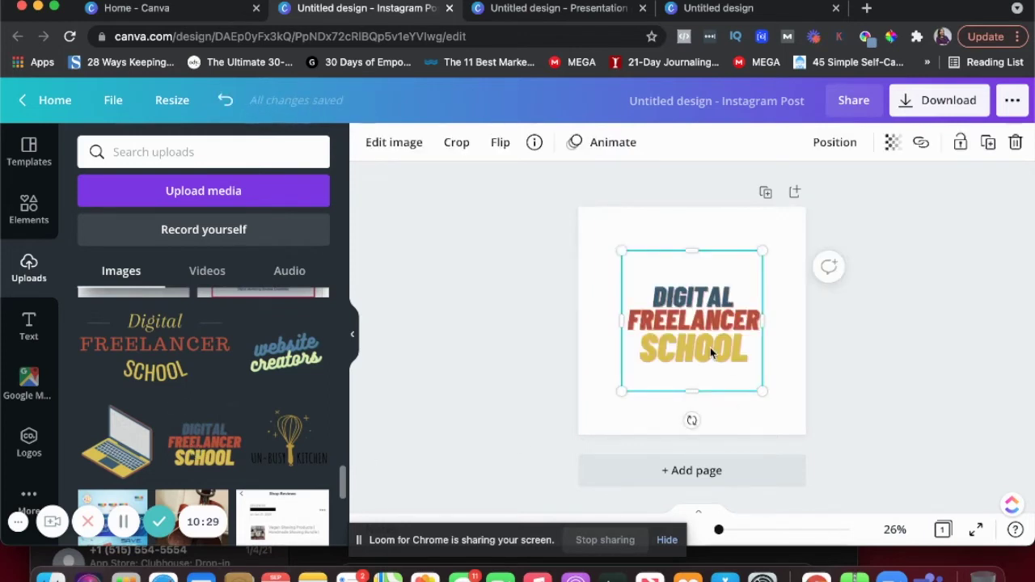
{"action": "left_click", "coordinate": [555, 340]}
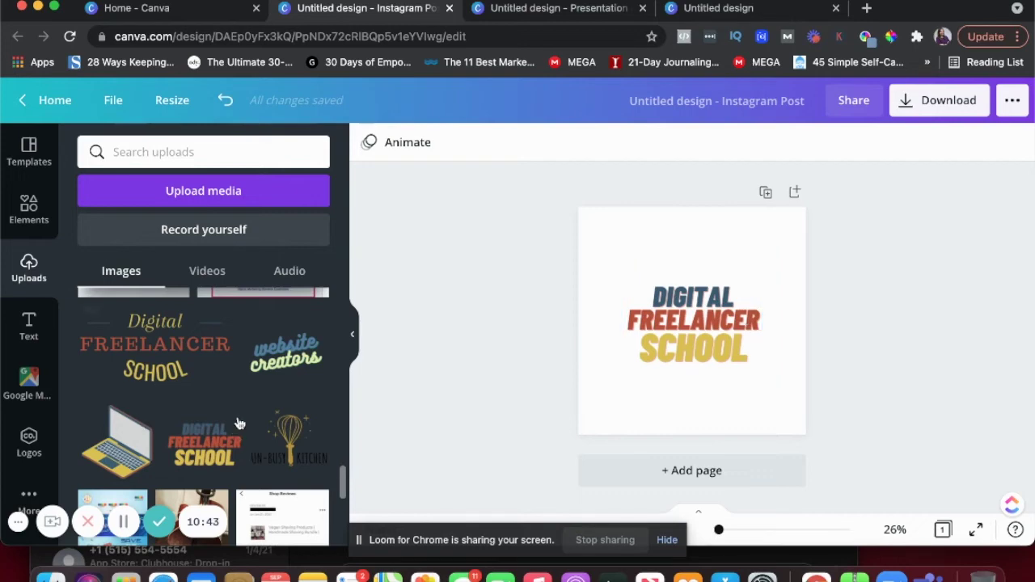
Open the full Smartmockups collection from the image editing options for the logo.
{"action": "left_click", "coordinate": [683, 333]}
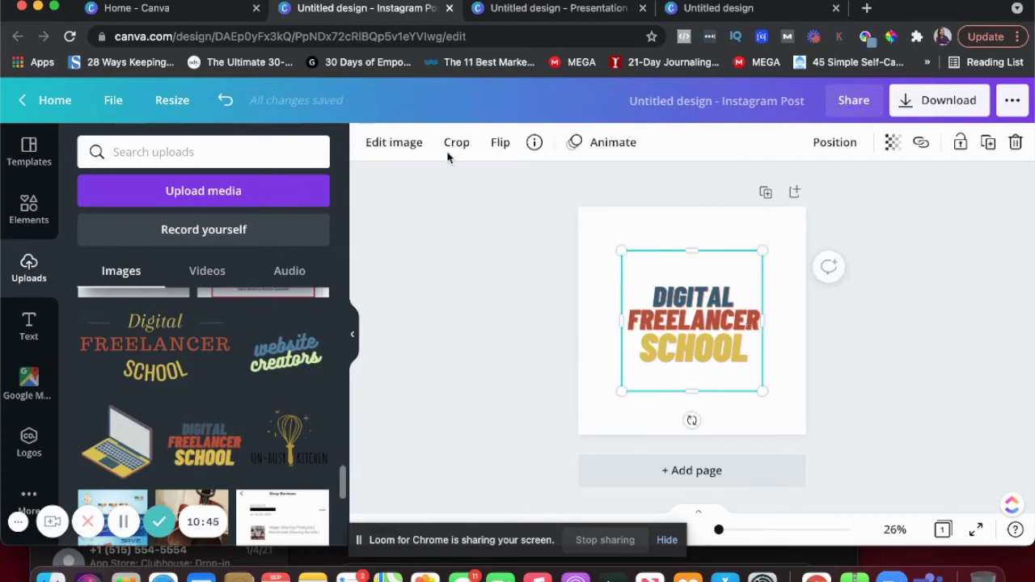
{"action": "left_click", "coordinate": [411, 144]}
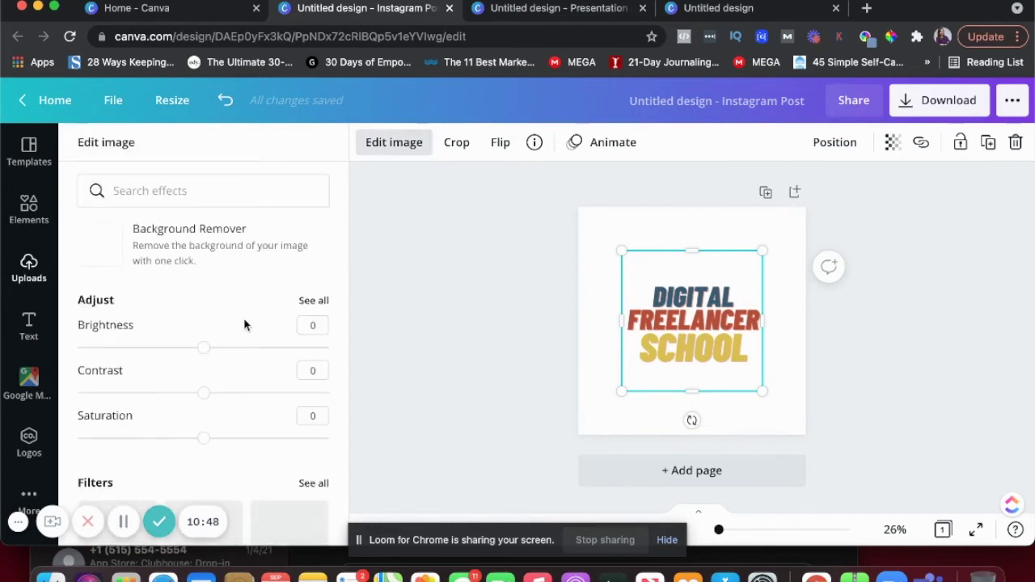
{"action": "scroll", "coordinate": [244, 324], "scroll_direction": "down", "scroll_amount": 3}
{"action": "scroll", "coordinate": [244, 324], "scroll_direction": "down", "scroll_amount": 3}
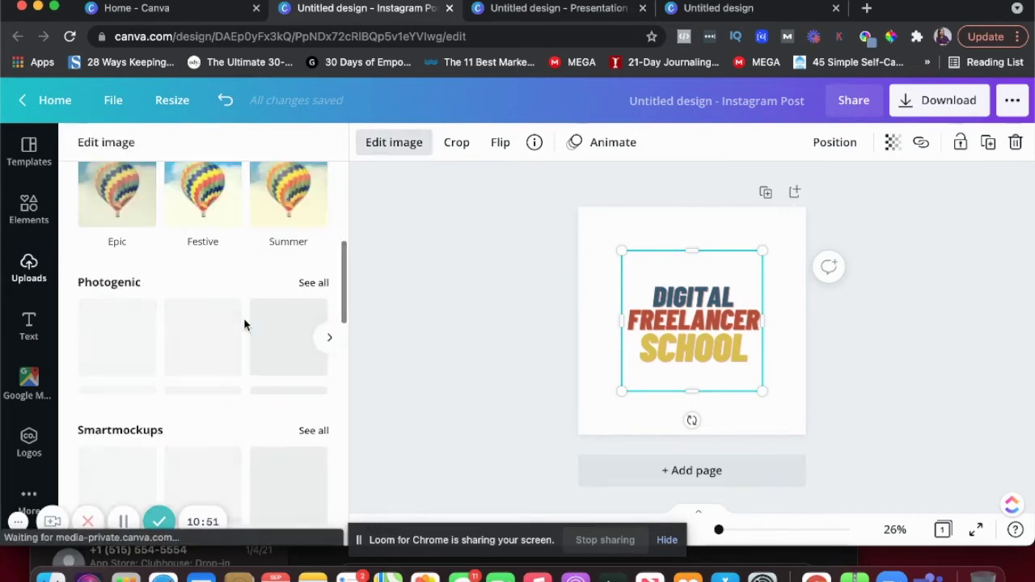
{"action": "scroll", "coordinate": [244, 318], "scroll_direction": "down", "scroll_amount": 1}
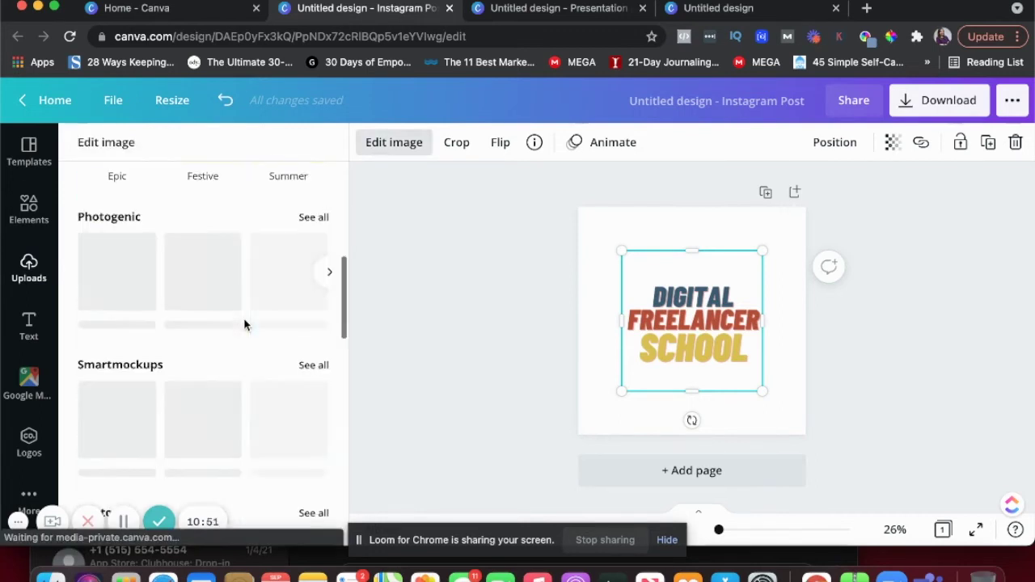
{"action": "left_click", "coordinate": [313, 368]}
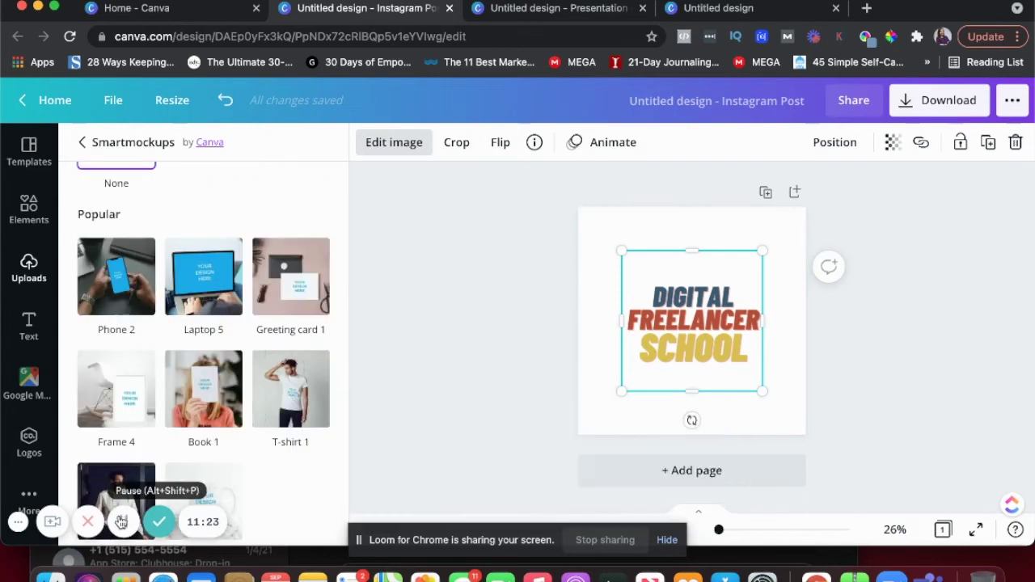
Look through the smartphone mockups and put the logo on the Phone 18 mockup.
{"action": "scroll", "coordinate": [180, 393], "scroll_direction": "down", "scroll_amount": 3}
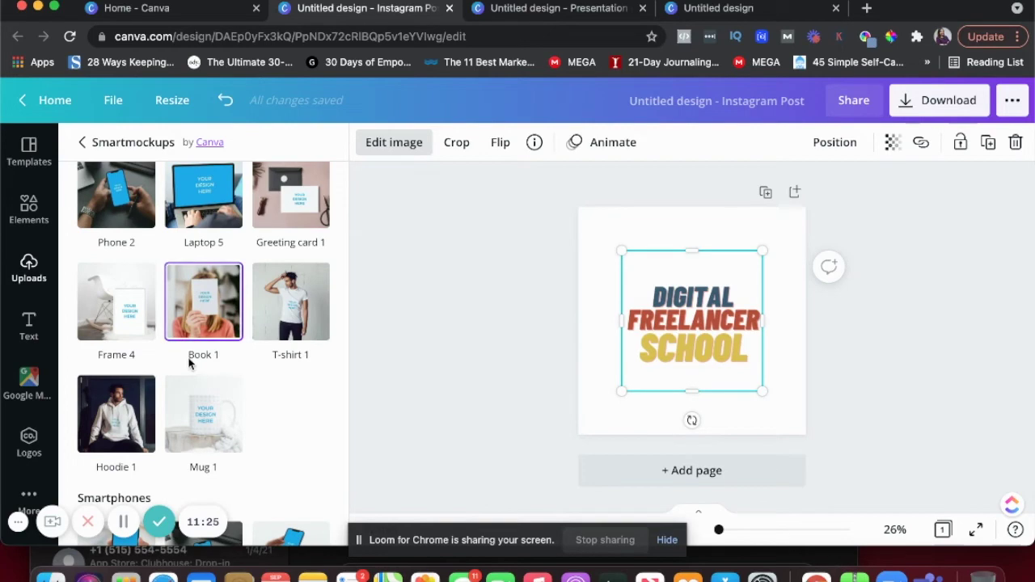
{"action": "scroll", "coordinate": [184, 376], "scroll_direction": "down", "scroll_amount": 2}
{"action": "scroll", "coordinate": [189, 360], "scroll_direction": "down", "scroll_amount": 2}
{"action": "scroll", "coordinate": [189, 363], "scroll_direction": "down", "scroll_amount": 2}
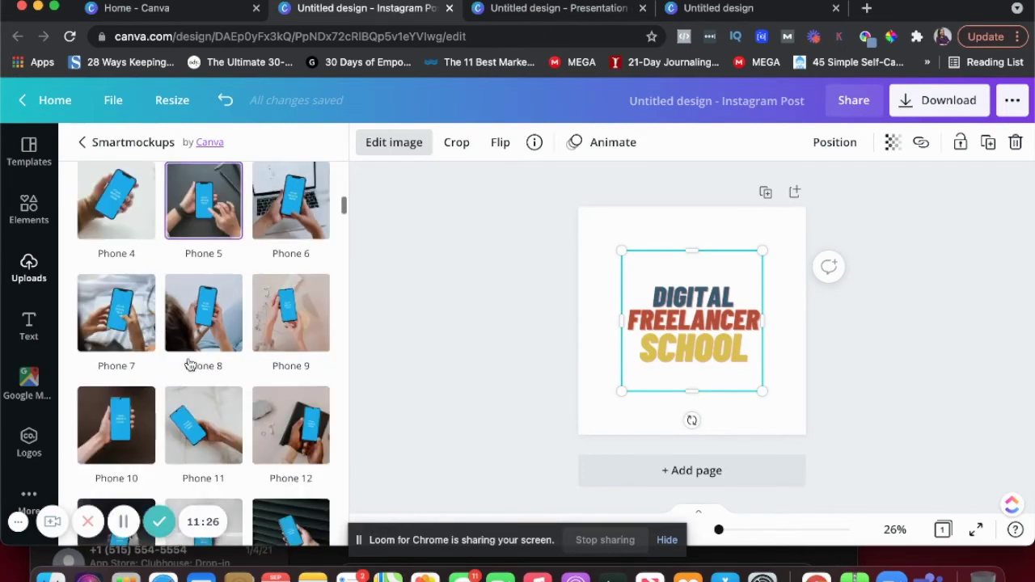
{"action": "scroll", "coordinate": [189, 364], "scroll_direction": "down", "scroll_amount": 3}
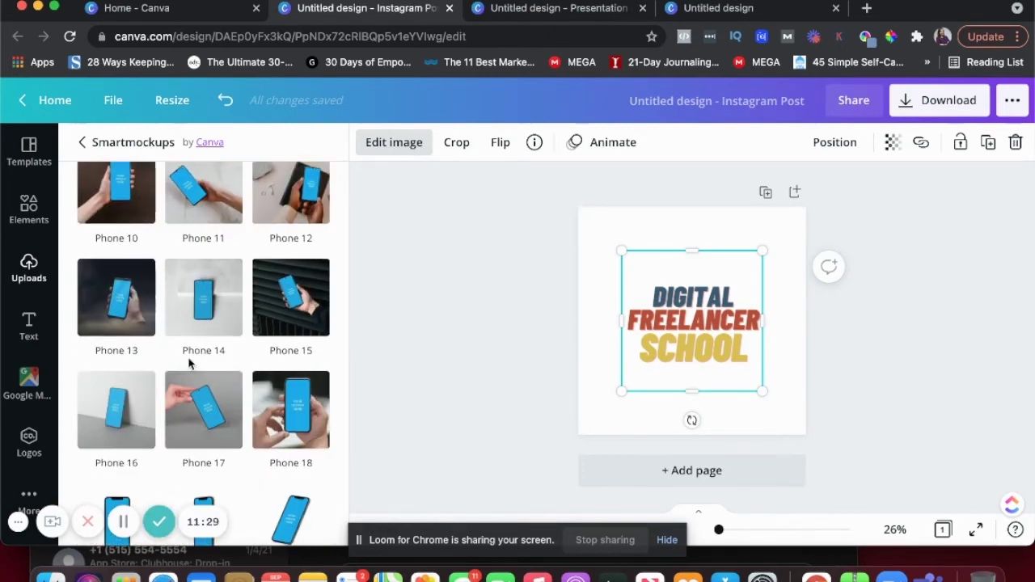
{"action": "scroll", "coordinate": [273, 423], "scroll_direction": "down", "scroll_amount": 4}
{"action": "scroll", "coordinate": [319, 419], "scroll_direction": "up", "scroll_amount": 3}
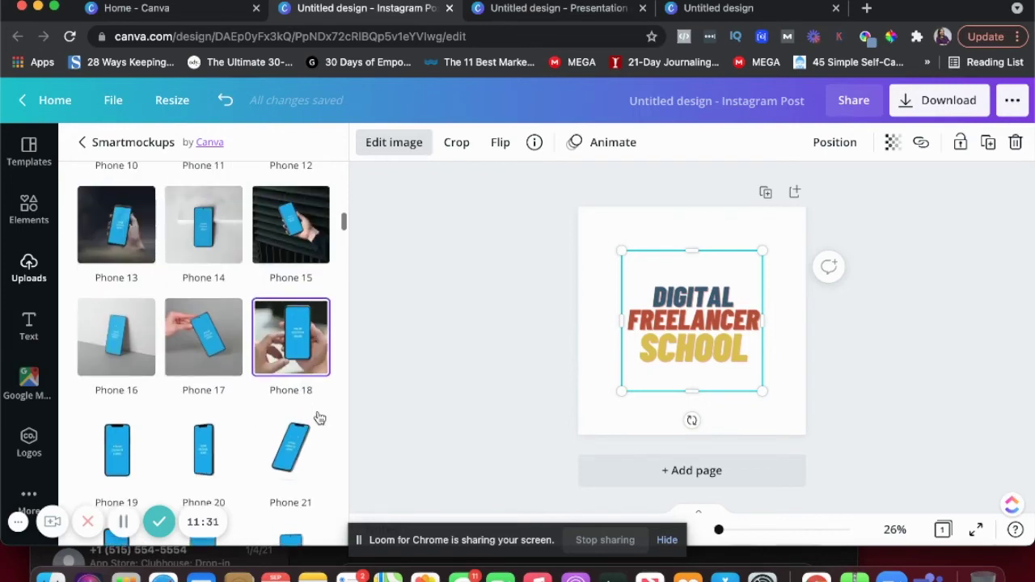
{"action": "left_click", "coordinate": [287, 355]}
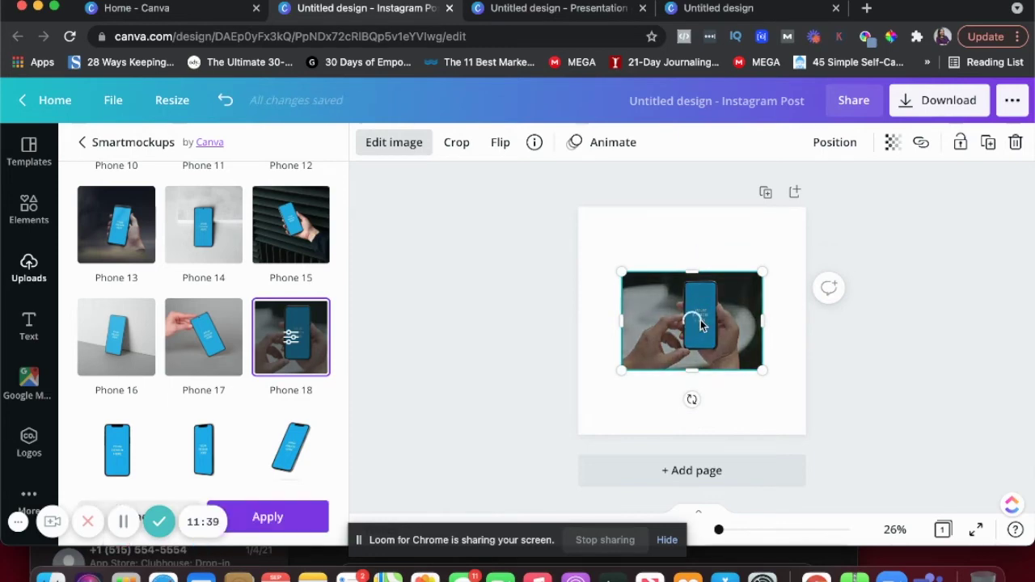
Switch the logo to the Laptop 3 mockup from the Computers group and enlarge it to nearly the full page width.
{"action": "scroll", "coordinate": [199, 278], "scroll_direction": "down", "scroll_amount": 3}
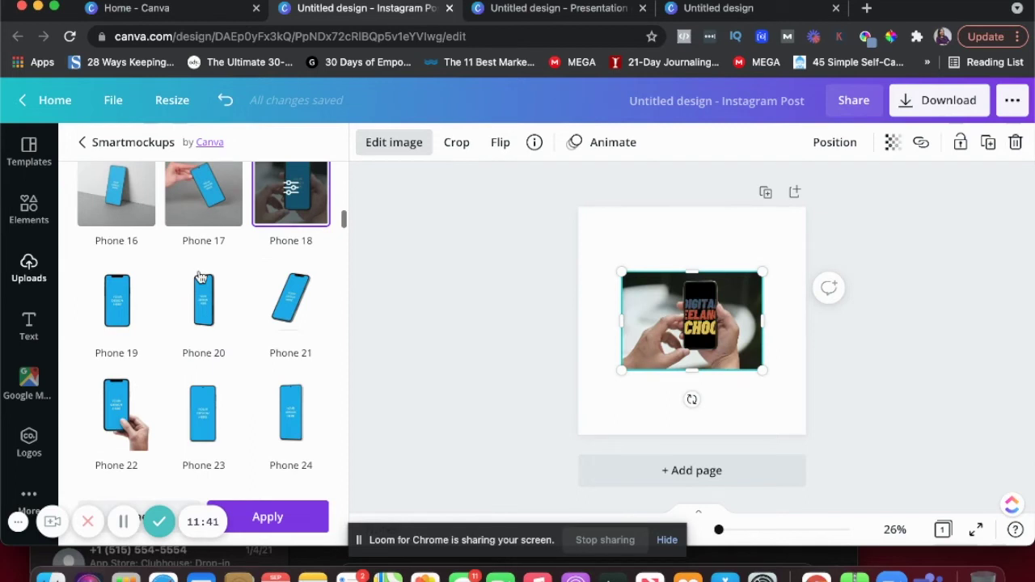
{"action": "scroll", "coordinate": [199, 278], "scroll_direction": "down", "scroll_amount": 5}
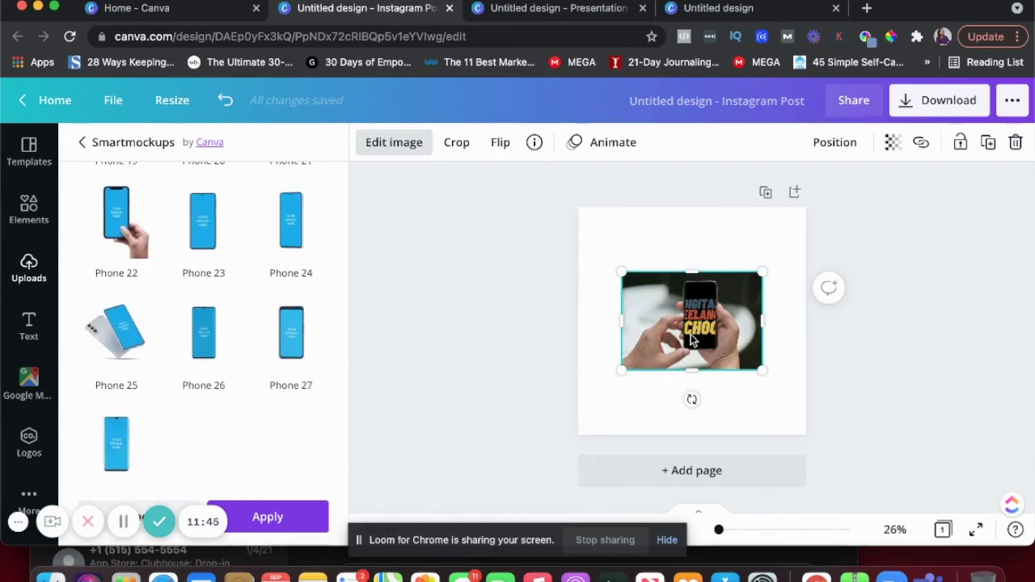
{"action": "scroll", "coordinate": [249, 370], "scroll_direction": "up", "scroll_amount": 15}
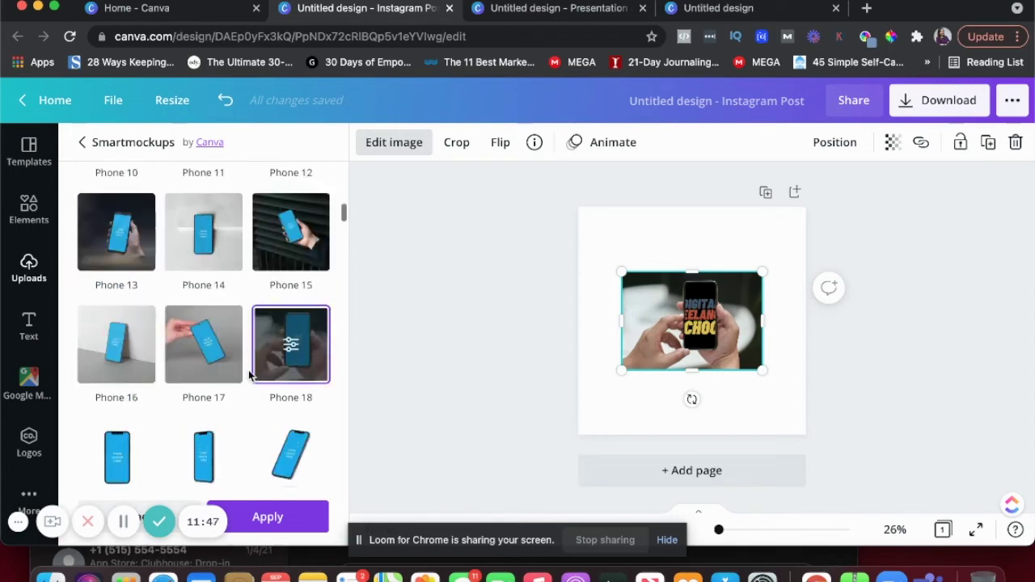
{"action": "left_click", "coordinate": [205, 291]}
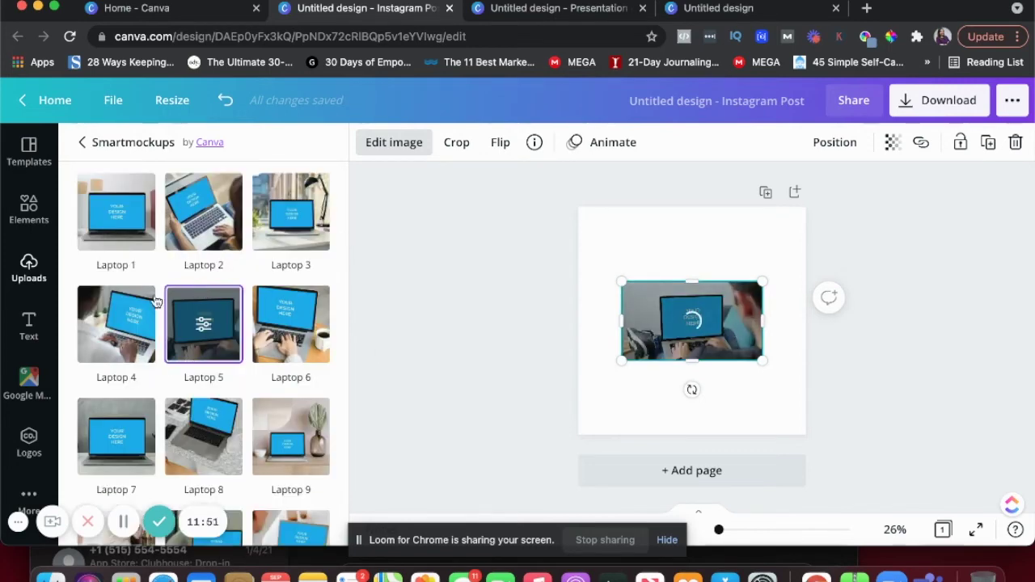
{"action": "left_click", "coordinate": [203, 243]}
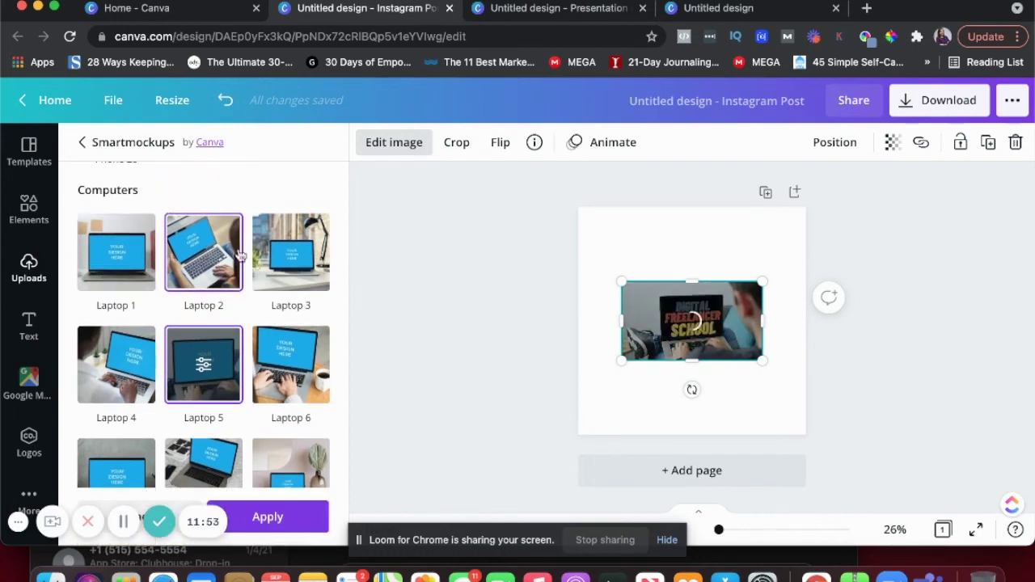
{"action": "left_click", "coordinate": [291, 263]}
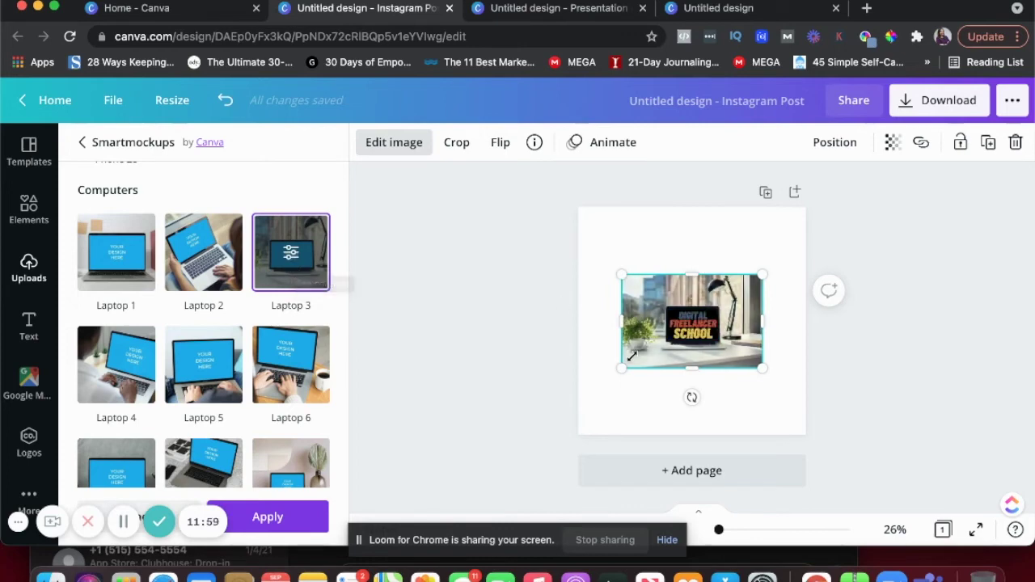
{"action": "left_click_drag", "start_coordinate": [590, 395], "coordinate": [588, 395]}
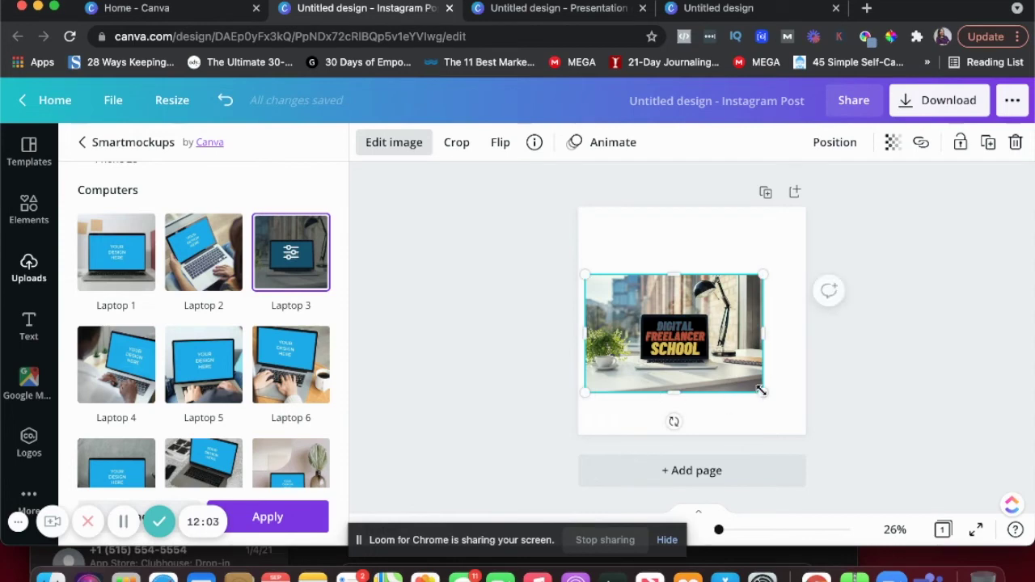
{"action": "left_click_drag", "start_coordinate": [794, 400], "coordinate": [804, 402]}
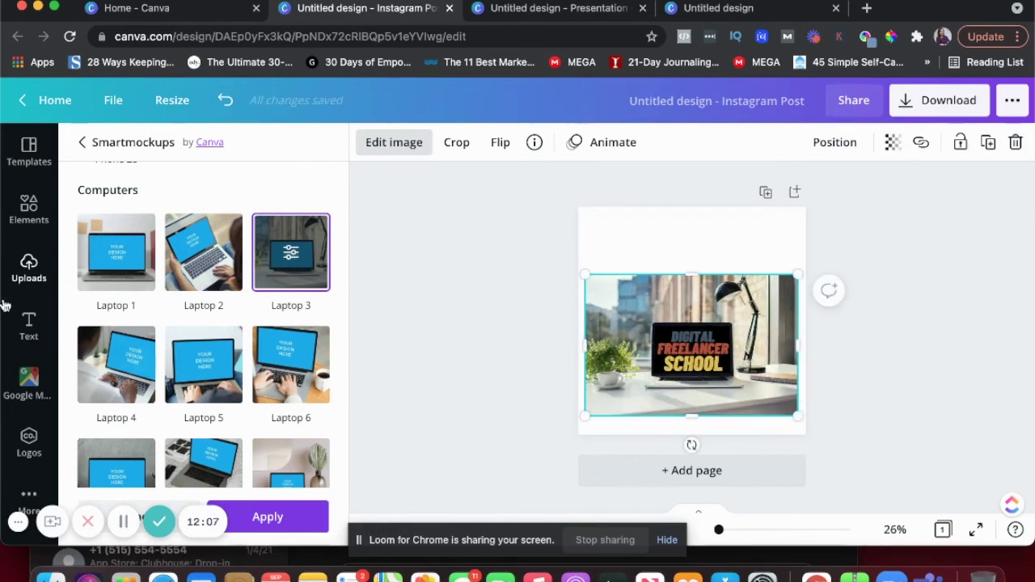
Add the uploaded photo of two women talking at a desk on top of the laptop mockup.
{"action": "left_click", "coordinate": [29, 270]}
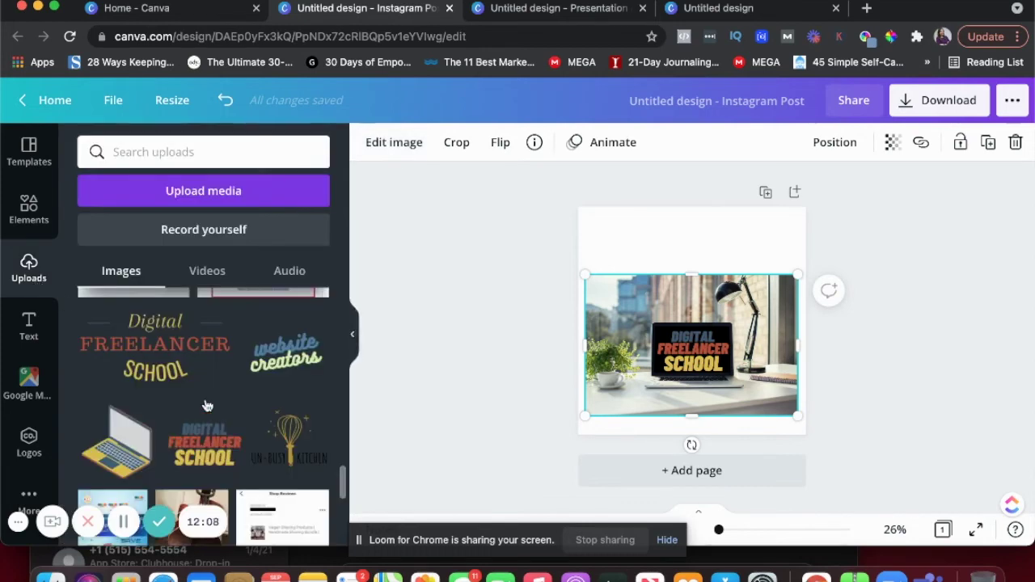
{"action": "scroll", "coordinate": [231, 428], "scroll_direction": "down", "scroll_amount": 3}
{"action": "scroll", "coordinate": [235, 429], "scroll_direction": "down", "scroll_amount": 10}
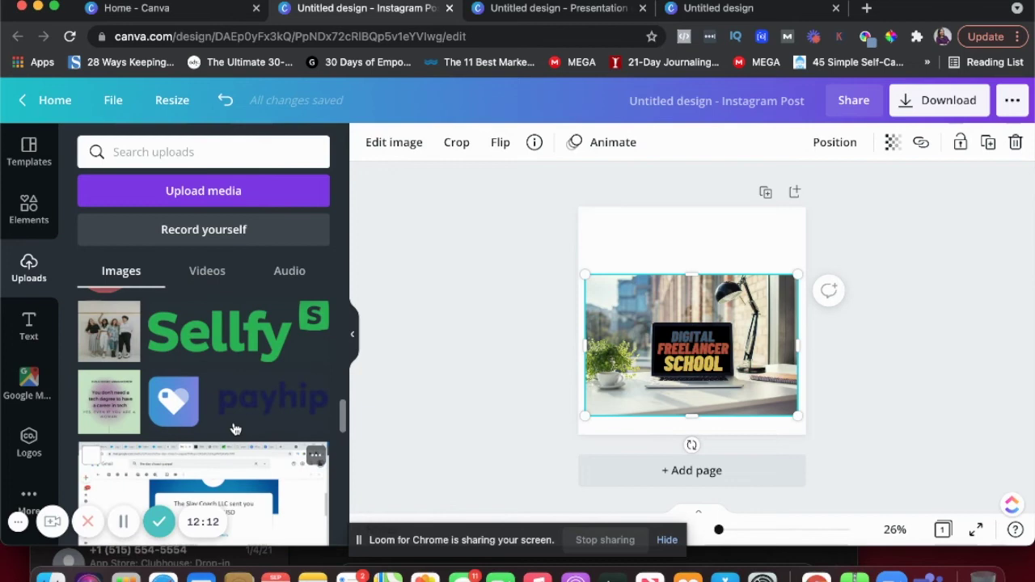
{"action": "scroll", "coordinate": [234, 430], "scroll_direction": "up", "scroll_amount": 6}
{"action": "left_click", "coordinate": [222, 398]}
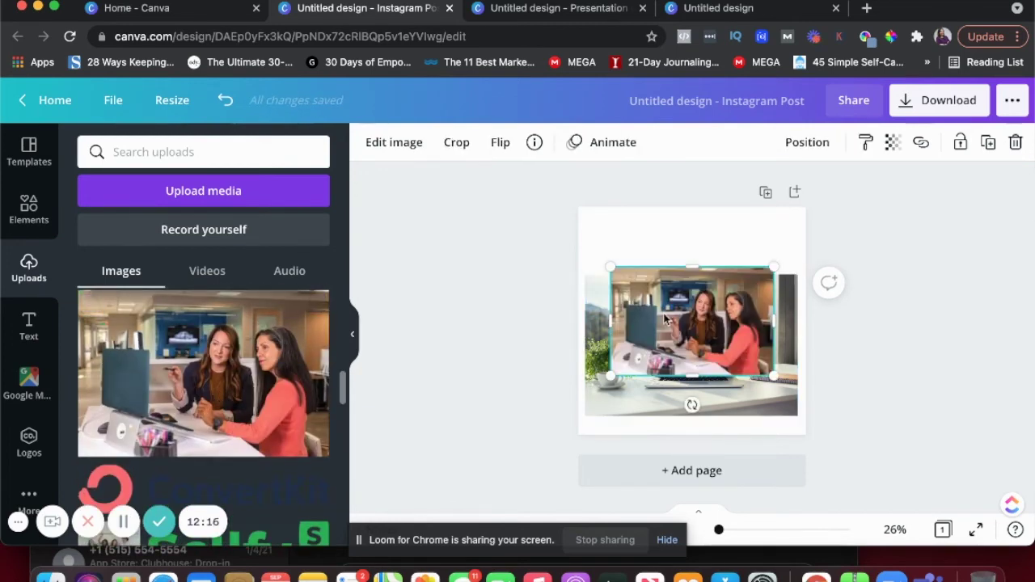
Open the full Smartmockups collection from the image editing options for the photo of the two women.
{"action": "left_click", "coordinate": [410, 145]}
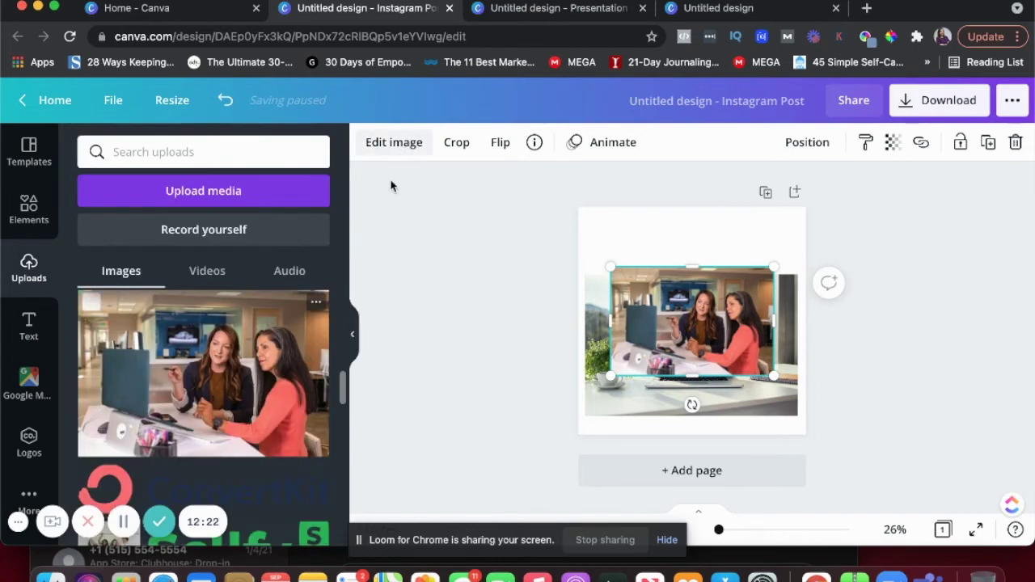
{"action": "left_click", "coordinate": [397, 144]}
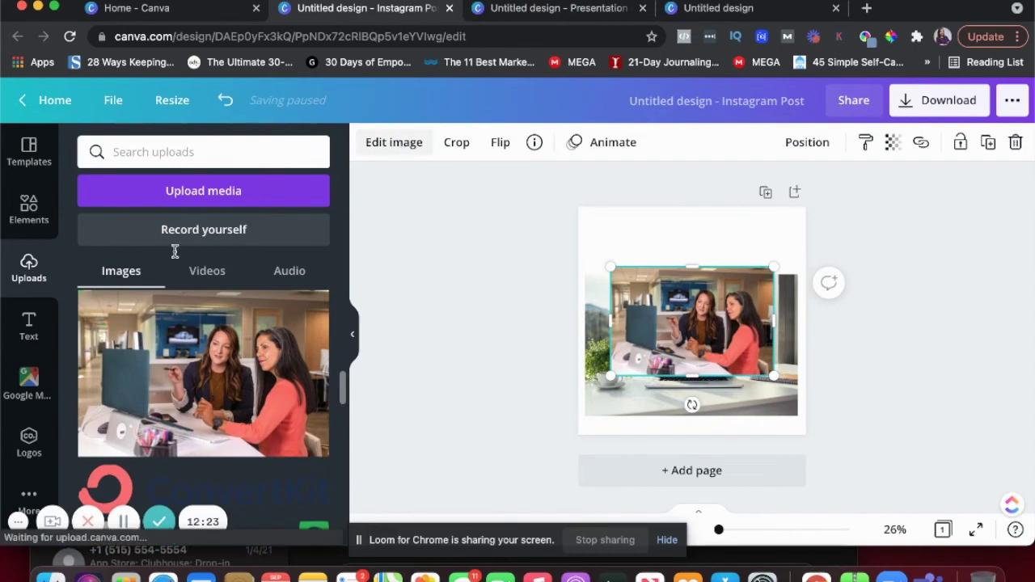
{"action": "scroll", "coordinate": [187, 253], "scroll_direction": "down", "scroll_amount": 5}
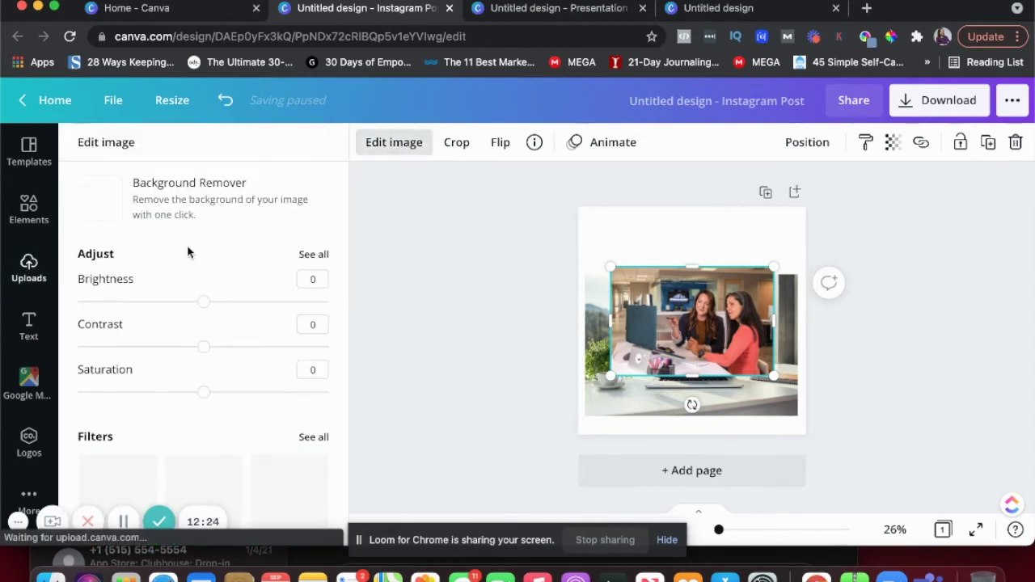
{"action": "scroll", "coordinate": [187, 251], "scroll_direction": "down", "scroll_amount": 4}
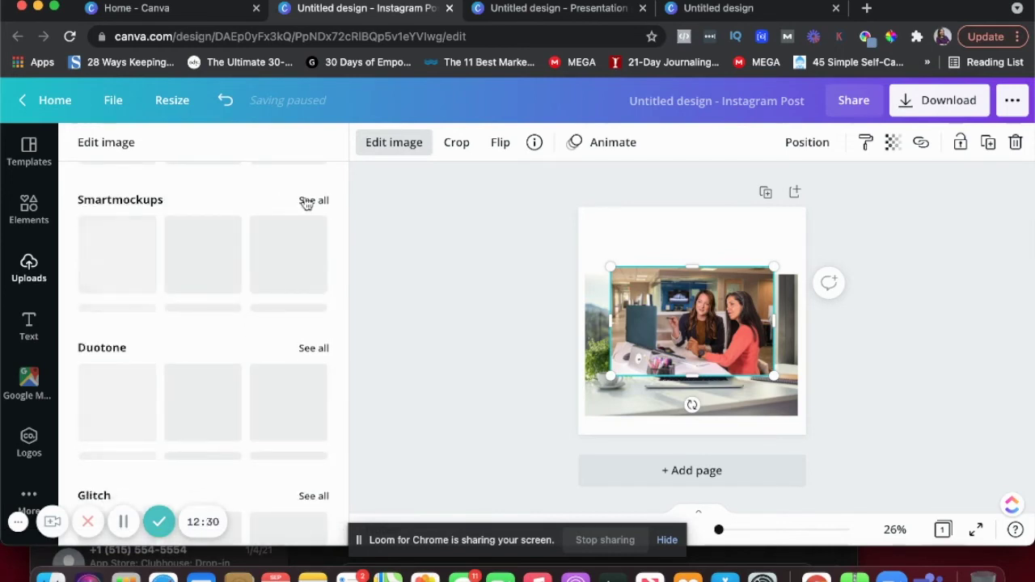
{"action": "left_click", "coordinate": [306, 200]}
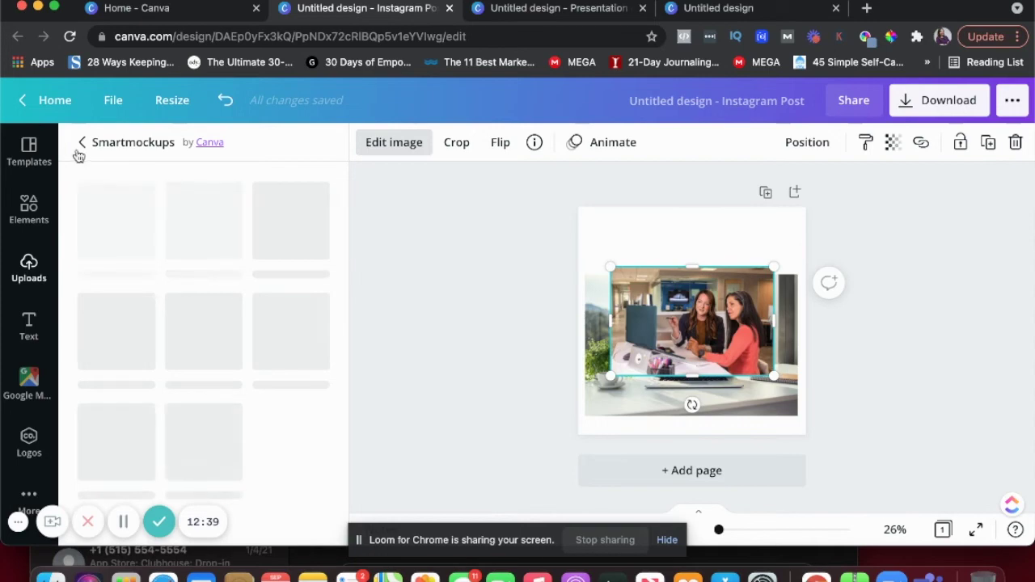
Put the photo of the two women into the Laptop 5 mockup from the Smartmockups collection.
{"action": "left_click", "coordinate": [123, 521]}
{"action": "left_click", "coordinate": [123, 522]}
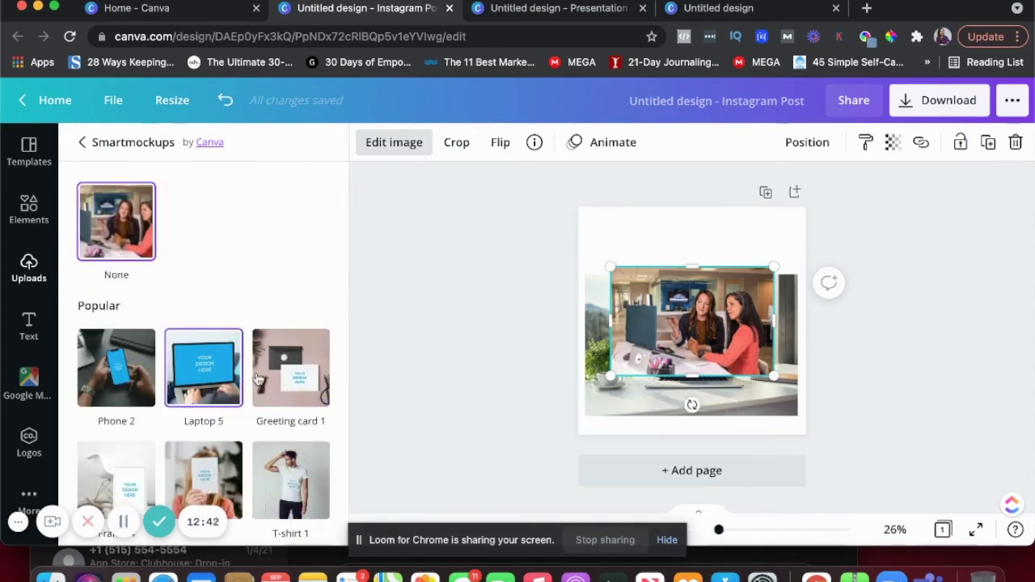
{"action": "left_click", "coordinate": [194, 399]}
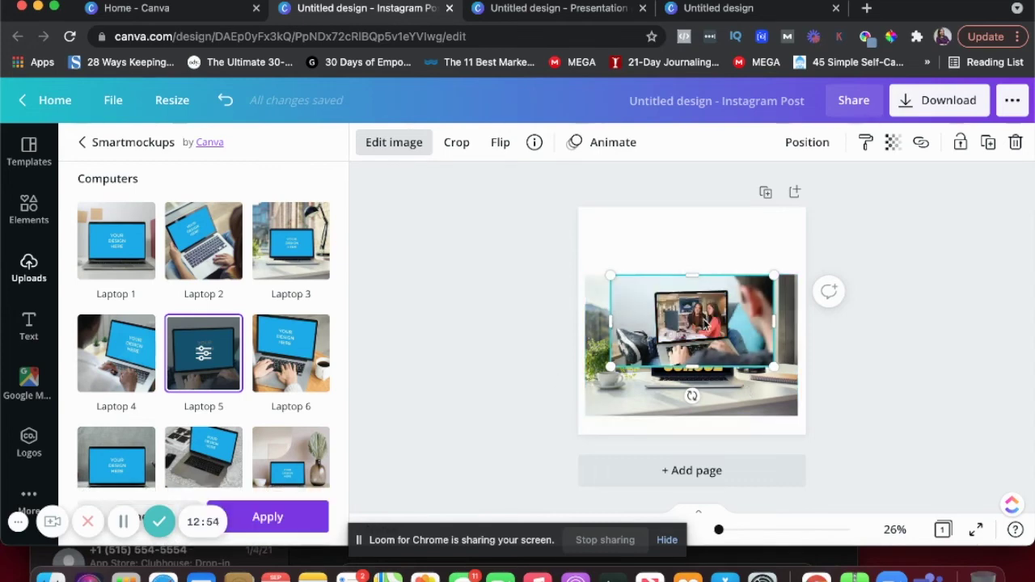
{"action": "left_click", "coordinate": [708, 298]}
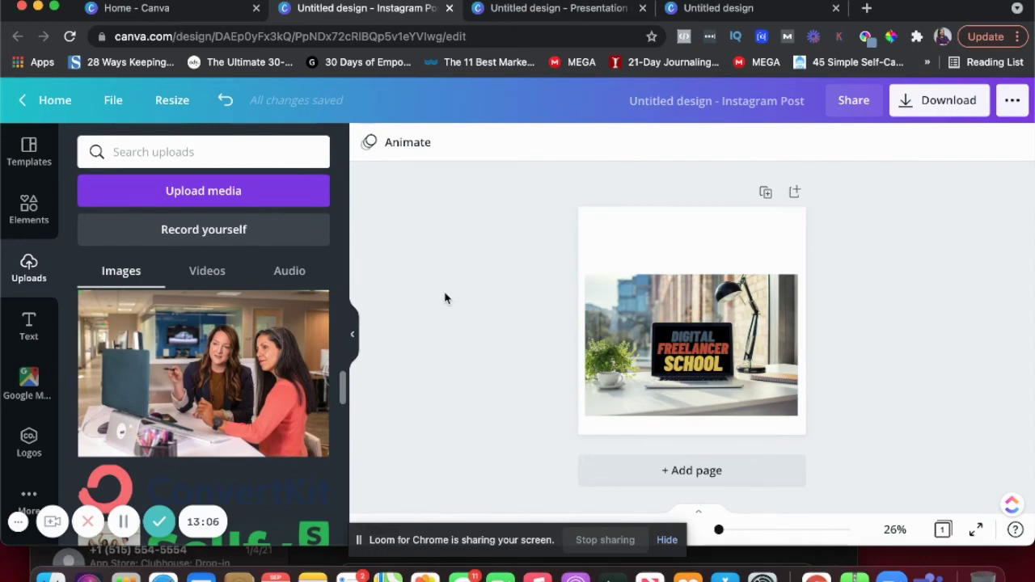
Record a short camera clip with Record yourself and close its preview without saving.
{"action": "left_click", "coordinate": [195, 233]}
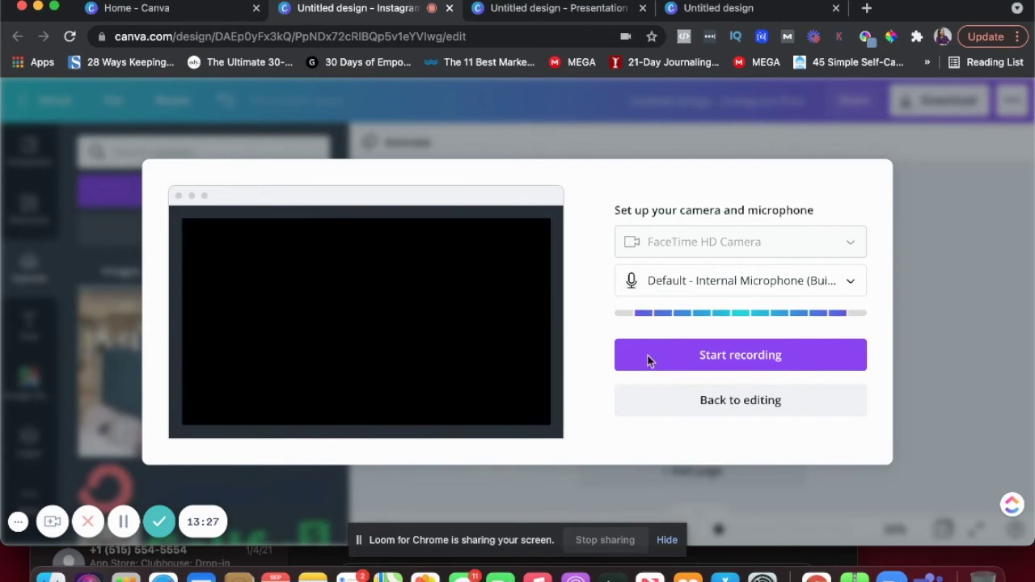
{"action": "left_click", "coordinate": [647, 354]}
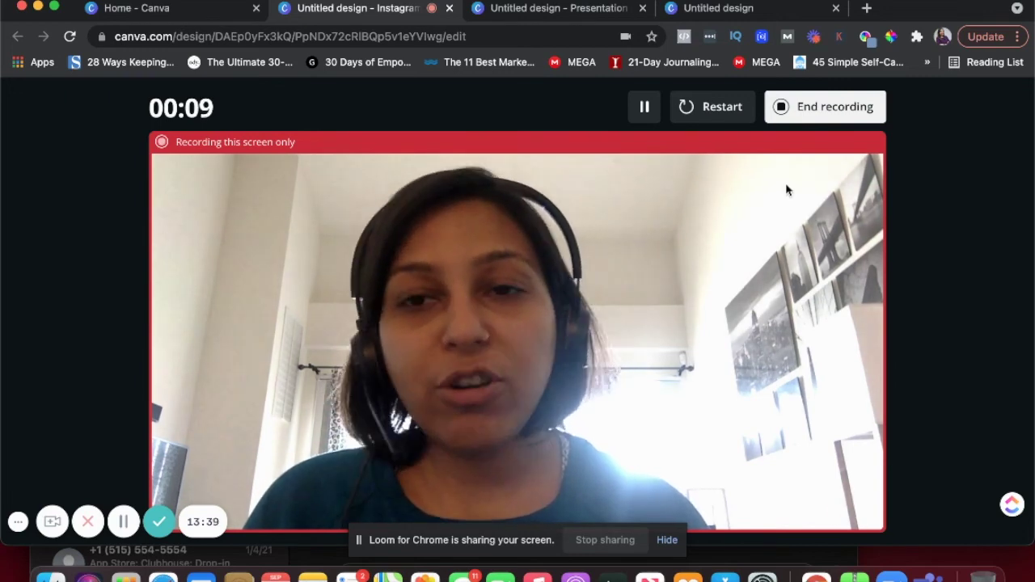
{"action": "left_click", "coordinate": [815, 108]}
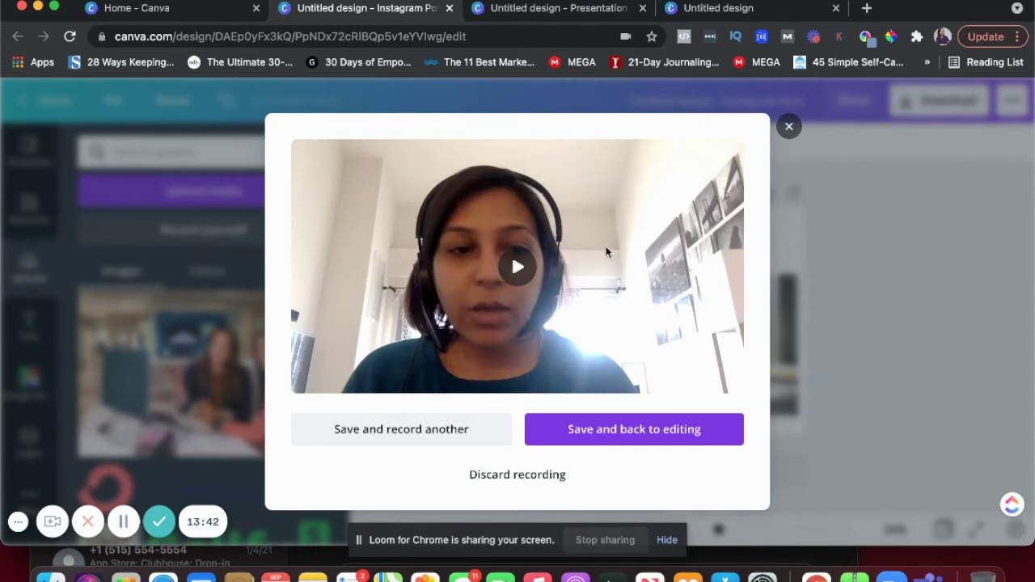
{"action": "left_click", "coordinate": [789, 127]}
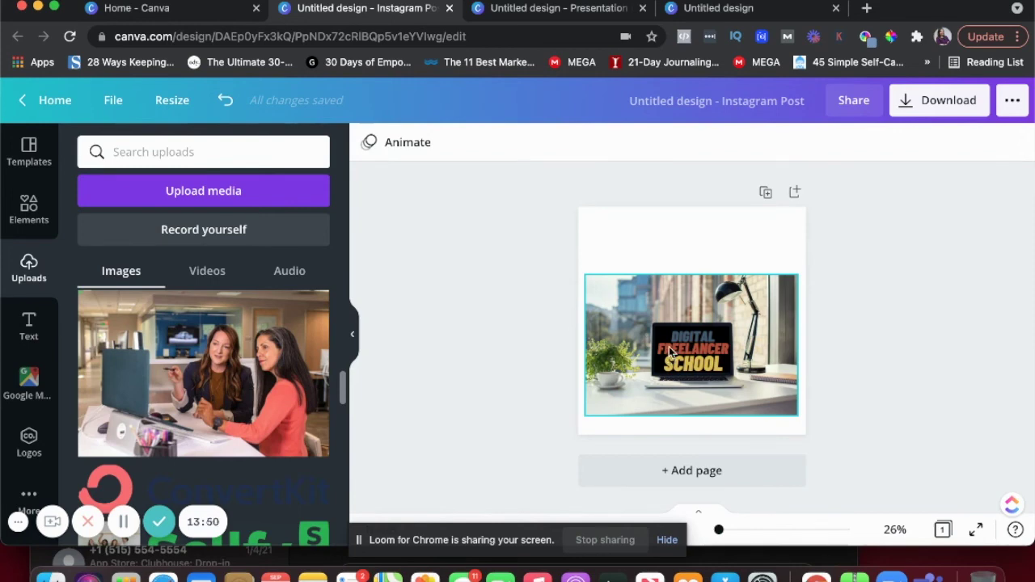
Add a blank second page to the Instagram post.
{"action": "left_click", "coordinate": [690, 478]}
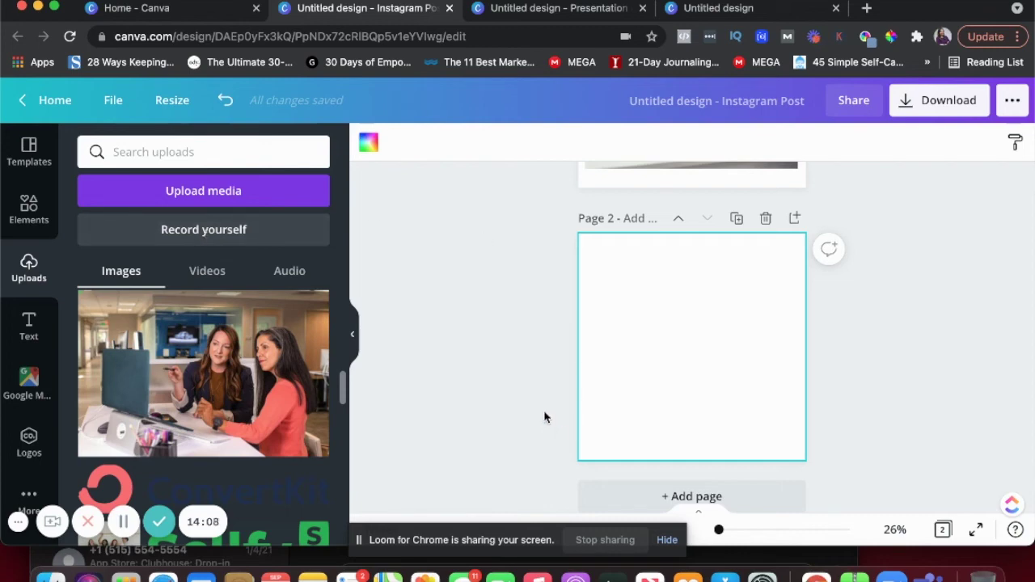
{"action": "scroll", "coordinate": [709, 328], "scroll_direction": "up", "scroll_amount": 3}
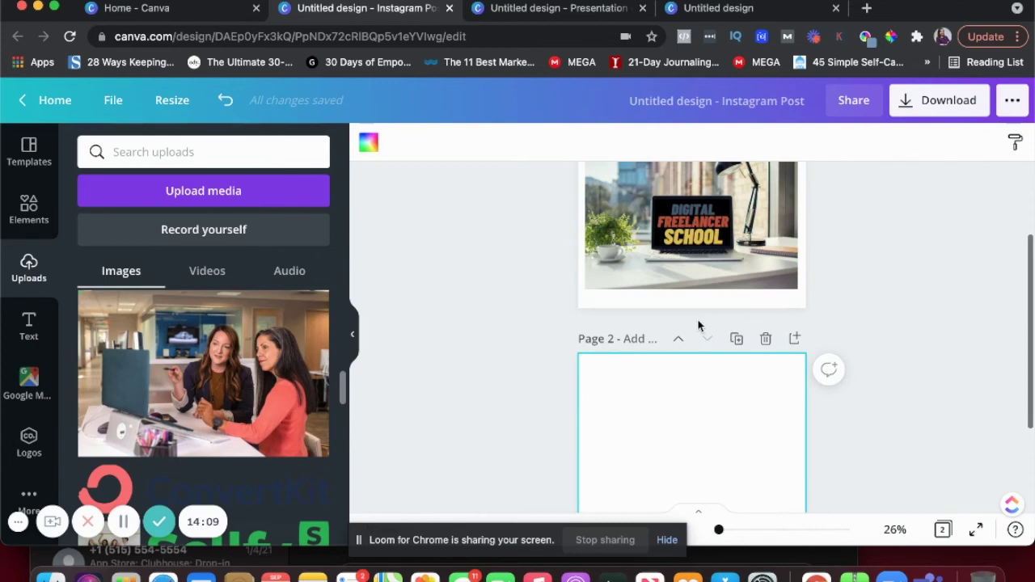
{"action": "scroll", "coordinate": [699, 324], "scroll_direction": "down", "scroll_amount": 3}
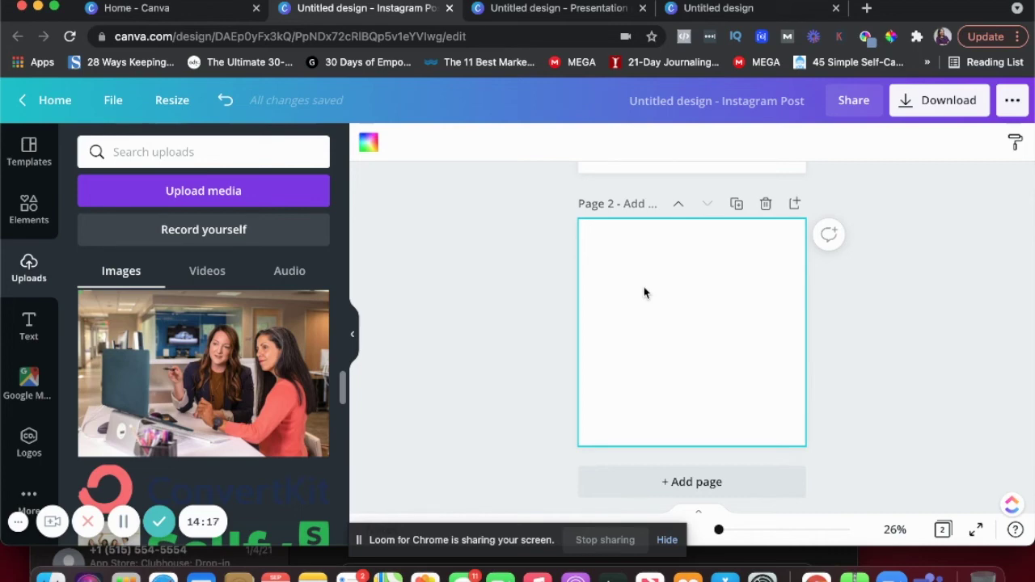
{"action": "scroll", "coordinate": [539, 243], "scroll_direction": "up", "scroll_amount": 5}
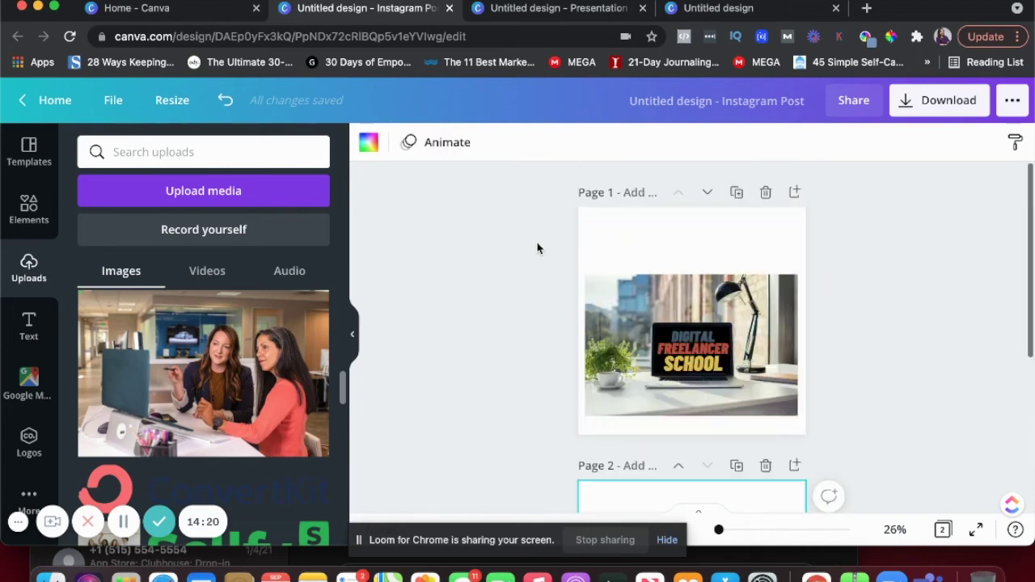
Replace the laptop mockup on page 1 with the uploaded block-letter Digital Freelancer School logo.
{"action": "left_click", "coordinate": [660, 328]}
{"action": "key", "text": "Delete"}
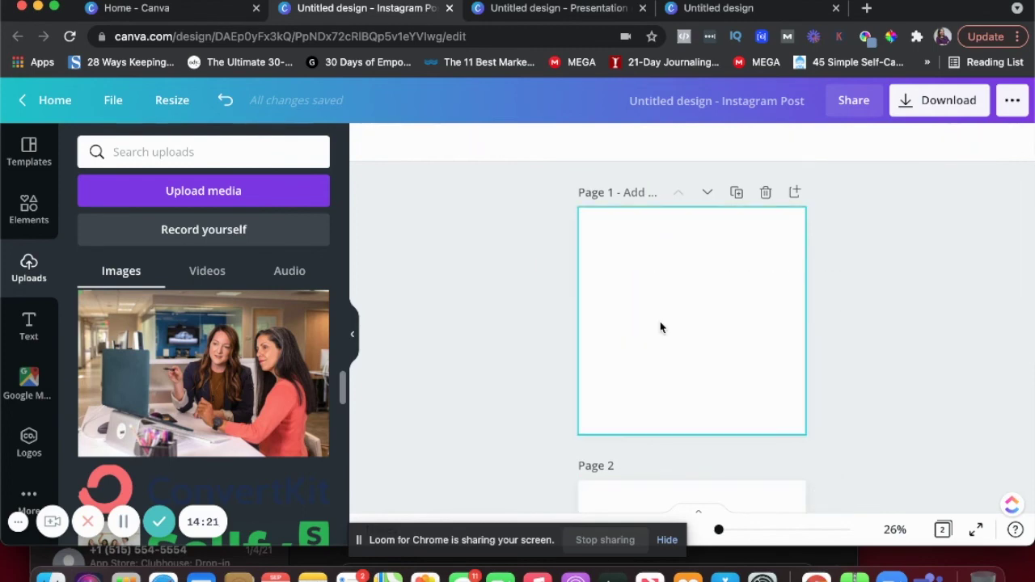
{"action": "scroll", "coordinate": [121, 372], "scroll_direction": "down", "scroll_amount": 8}
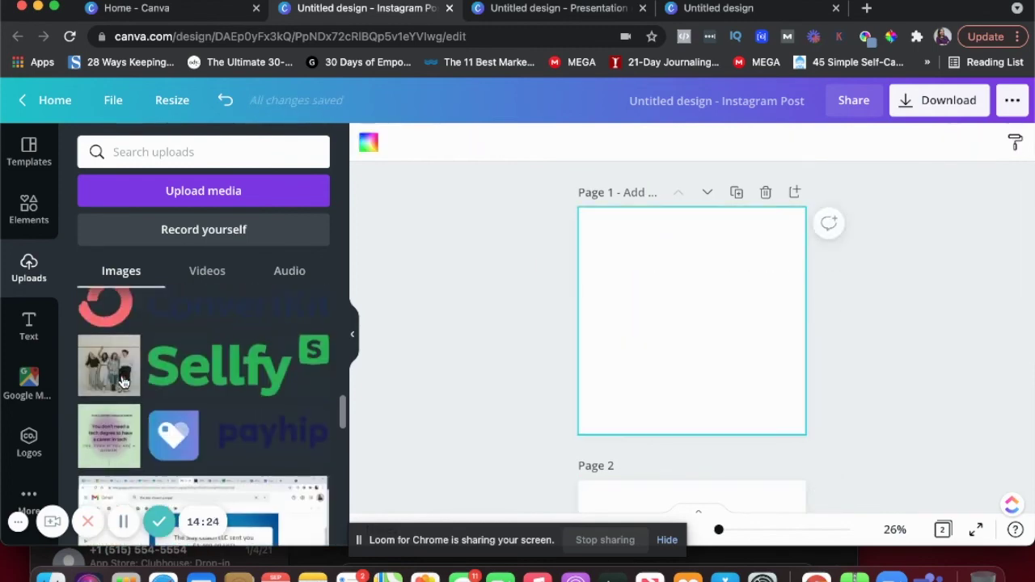
{"action": "scroll", "coordinate": [129, 388], "scroll_direction": "down", "scroll_amount": 10}
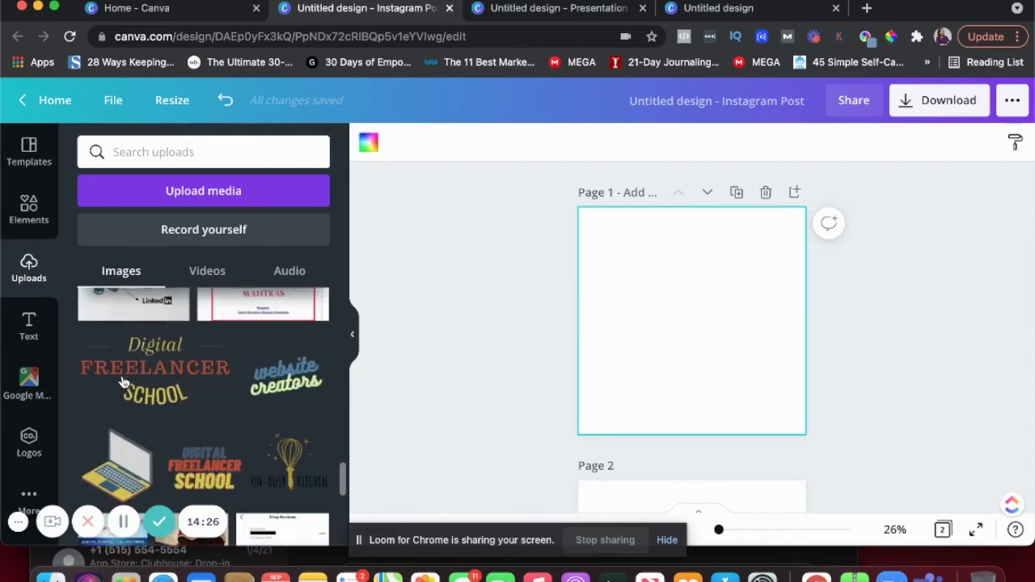
{"action": "left_click", "coordinate": [194, 485]}
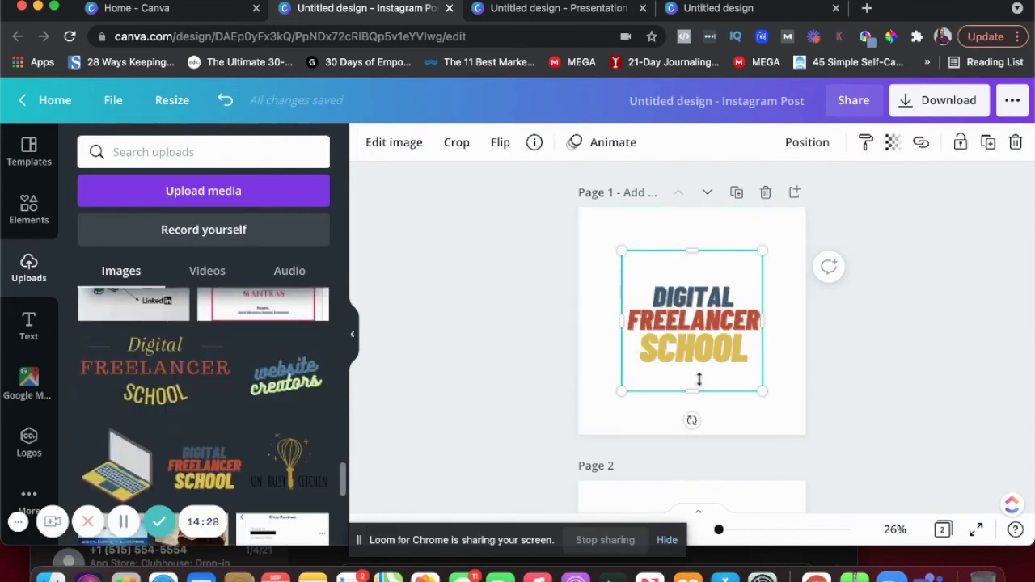
{"action": "left_click", "coordinate": [474, 335]}
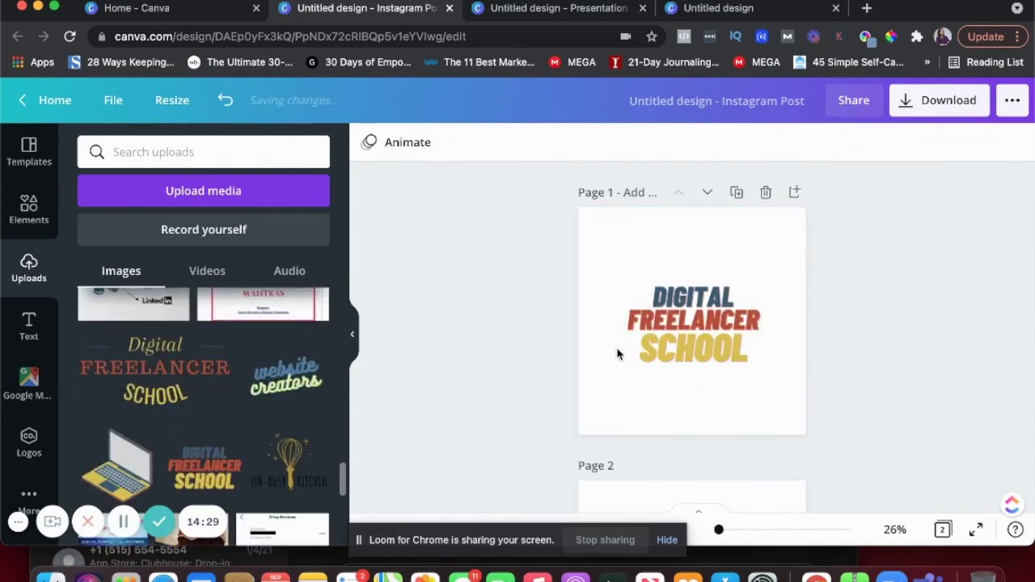
{"action": "left_click", "coordinate": [679, 366]}
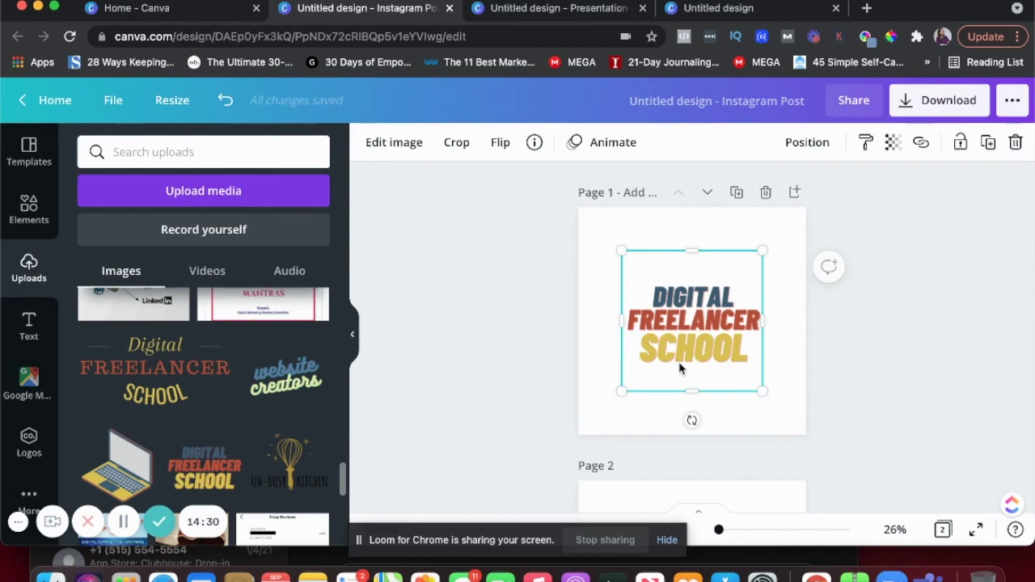
Choose Mugs from the print products and resize the design to the mug format.
{"action": "left_click", "coordinate": [1020, 106]}
{"action": "scroll", "coordinate": [890, 364], "scroll_direction": "down", "scroll_amount": 5}
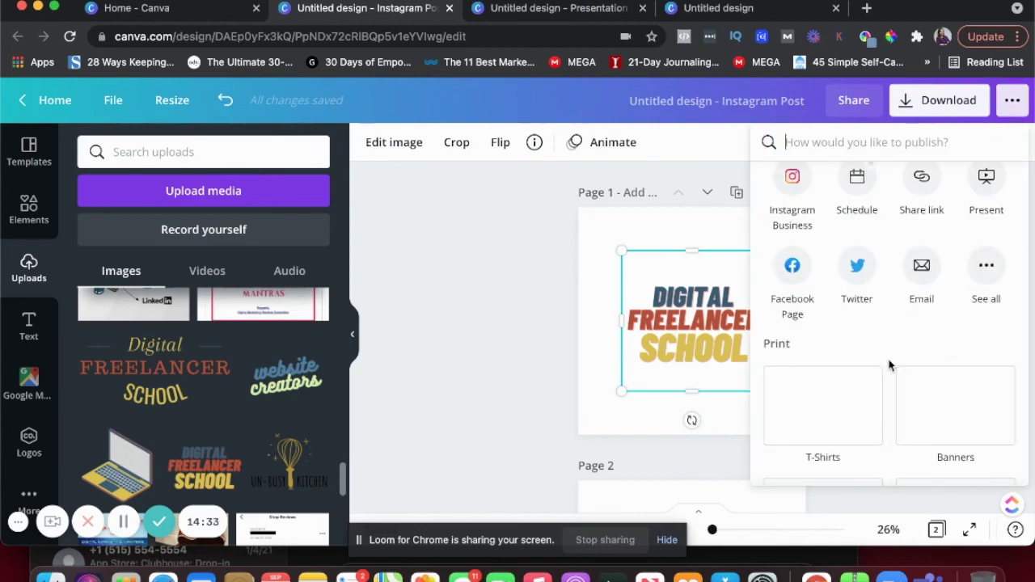
{"action": "scroll", "coordinate": [890, 365], "scroll_direction": "down", "scroll_amount": 4}
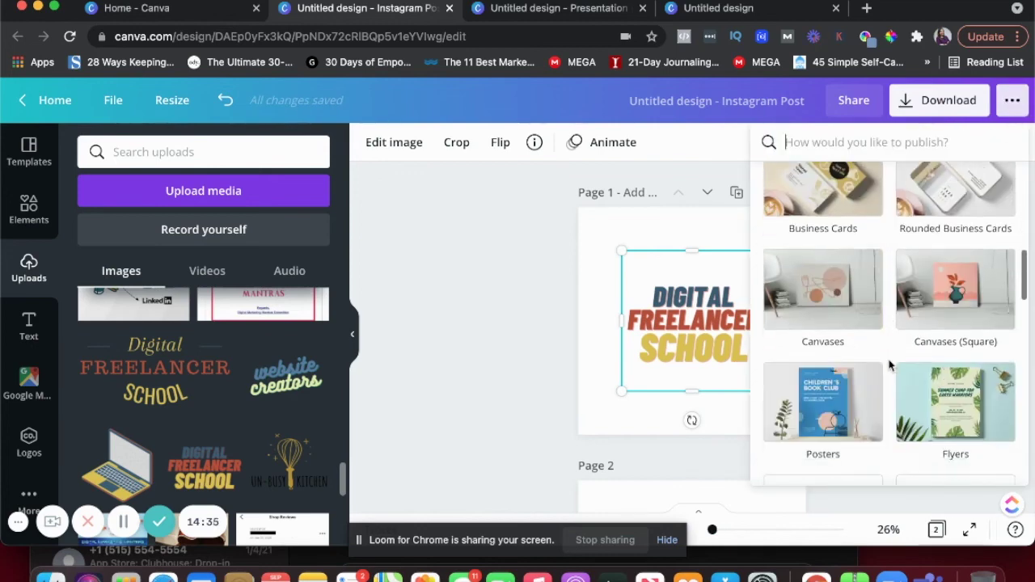
{"action": "scroll", "coordinate": [889, 366], "scroll_direction": "down", "scroll_amount": 4}
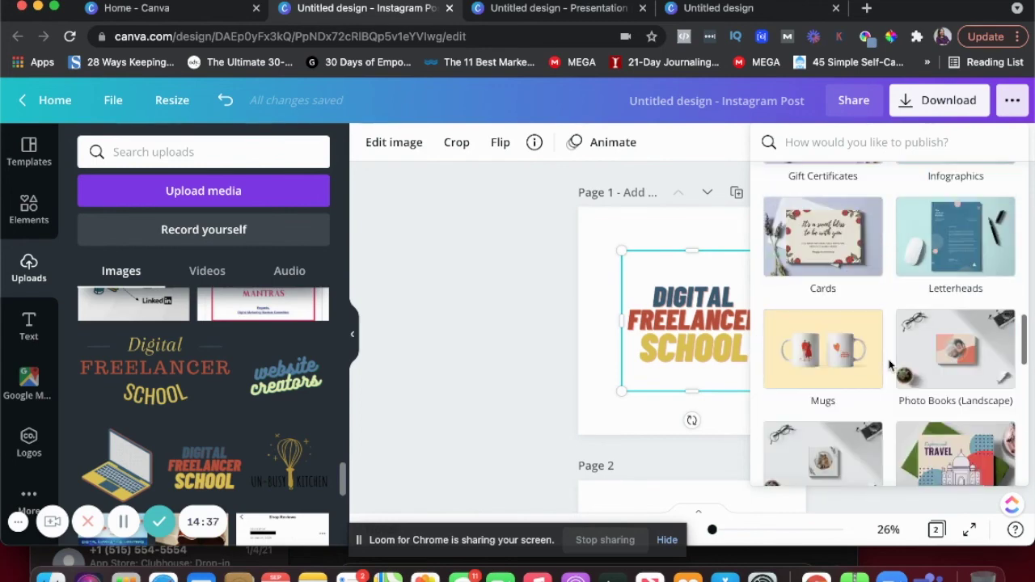
{"action": "left_click", "coordinate": [822, 362]}
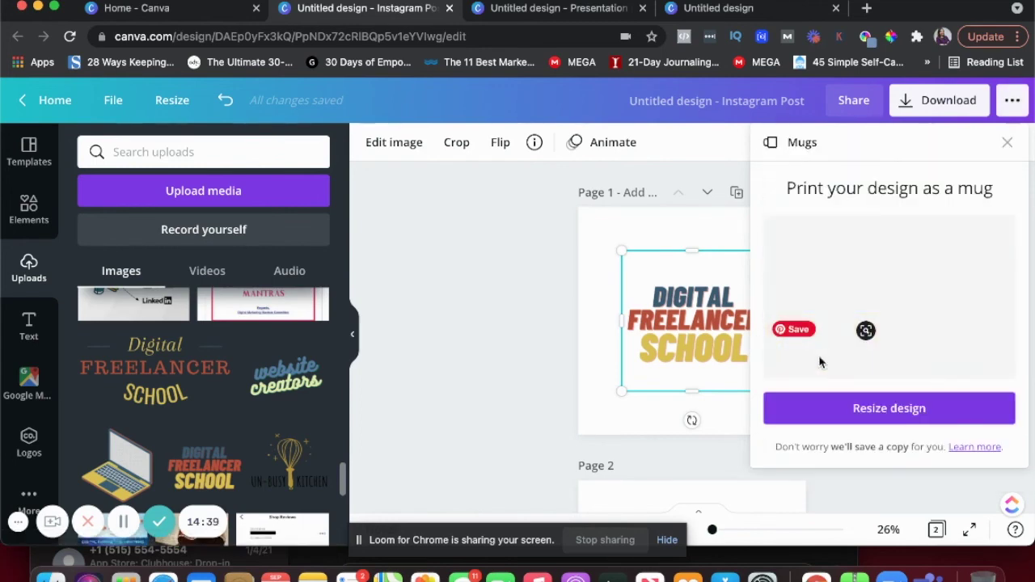
{"action": "left_click", "coordinate": [856, 418]}
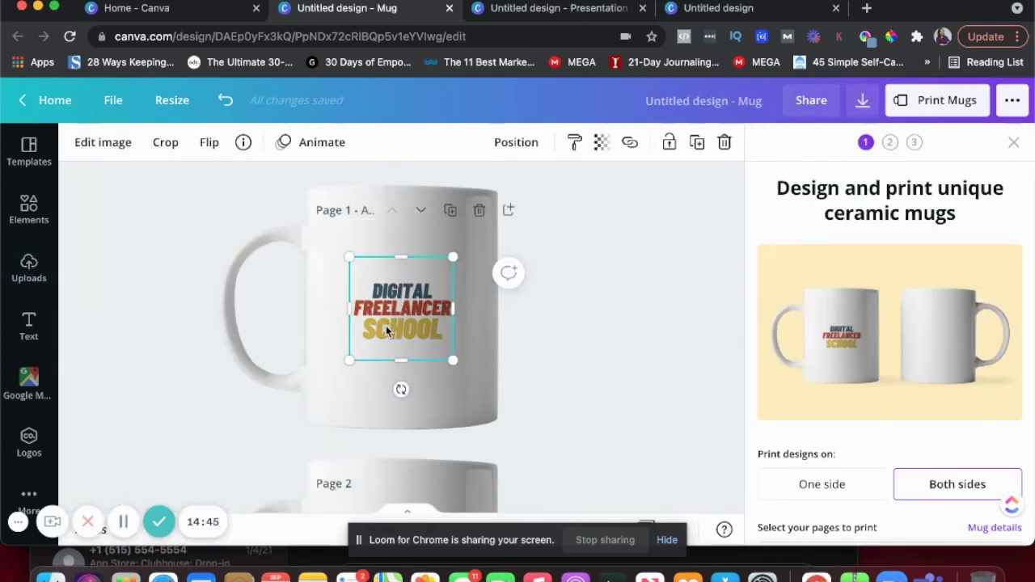
Enlarge the logo on the page 1 mug to nearly the mug's full width and shift it slightly toward the handle.
{"action": "left_click_drag", "start_coordinate": [340, 249], "coordinate": [329, 238]}
{"action": "left_click_drag", "start_coordinate": [453, 362], "coordinate": [486, 394]}
{"action": "left_click_drag", "start_coordinate": [425, 350], "coordinate": [414, 351]}
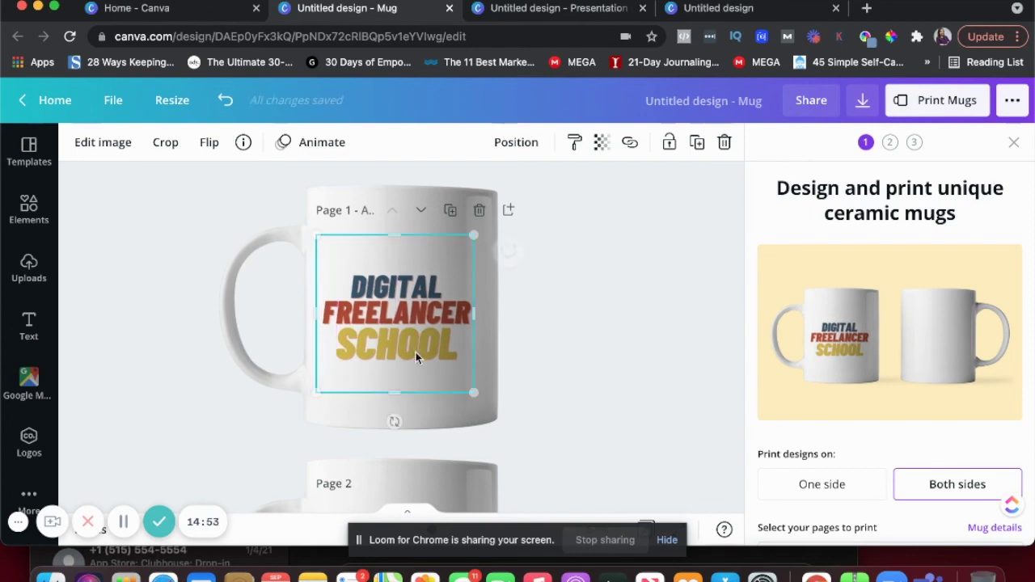
{"action": "left_click", "coordinate": [587, 358]}
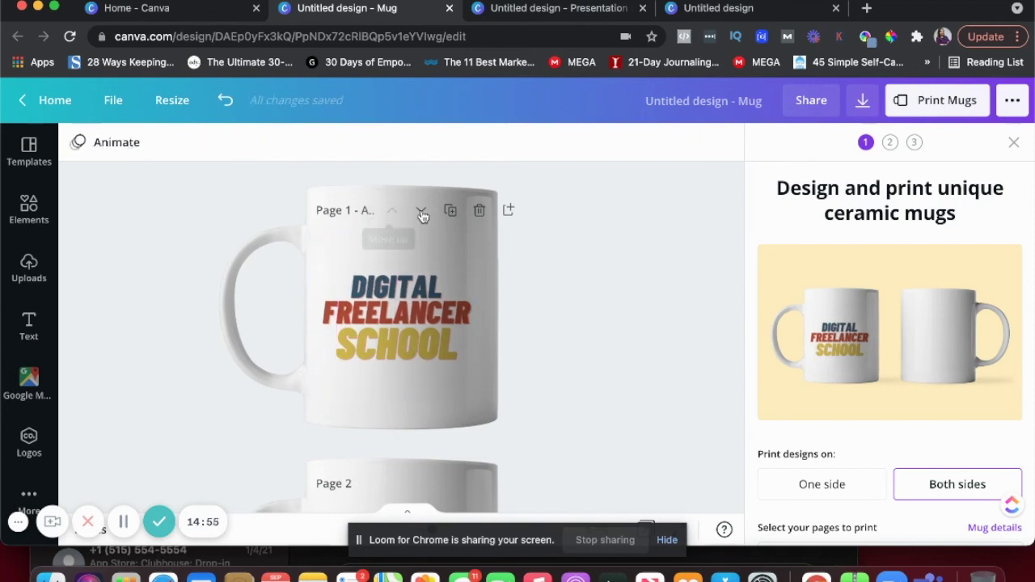
Switch the mug's print option to One side and back to Both sides.
{"action": "scroll", "coordinate": [819, 362], "scroll_direction": "down", "scroll_amount": 3}
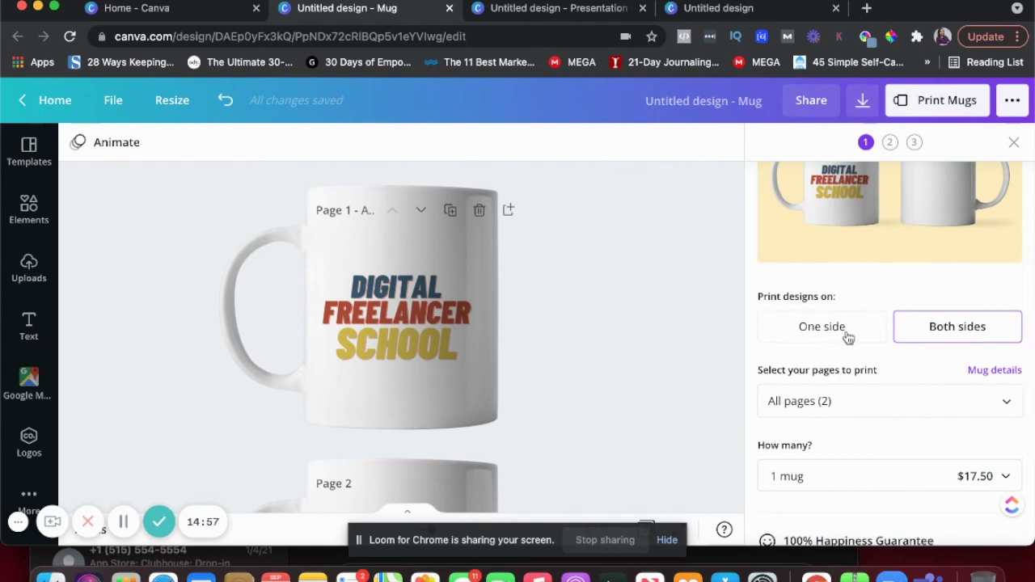
{"action": "left_click", "coordinate": [828, 334]}
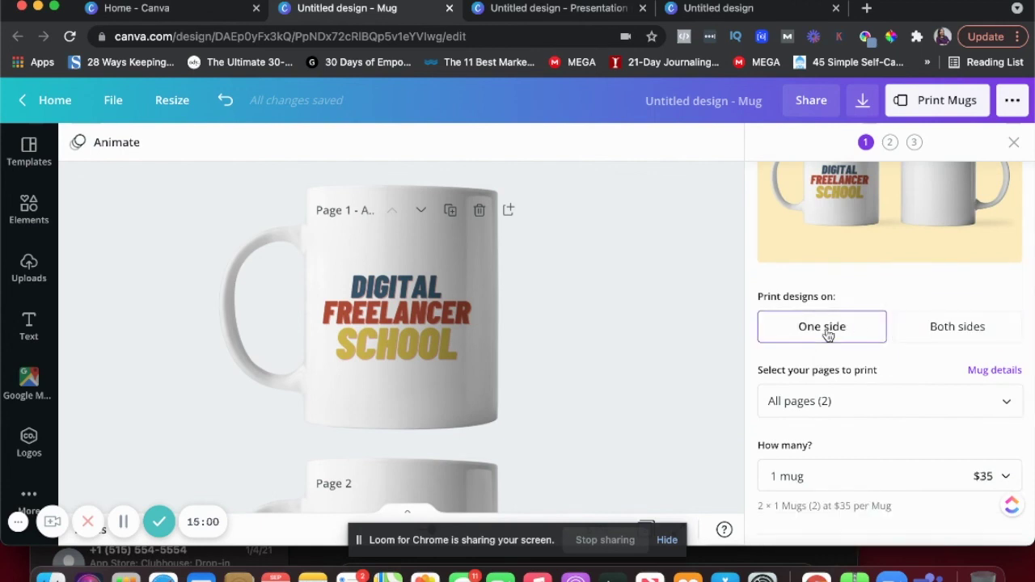
{"action": "left_click", "coordinate": [928, 340]}
{"action": "scroll", "coordinate": [914, 377], "scroll_direction": "down", "scroll_amount": 2}
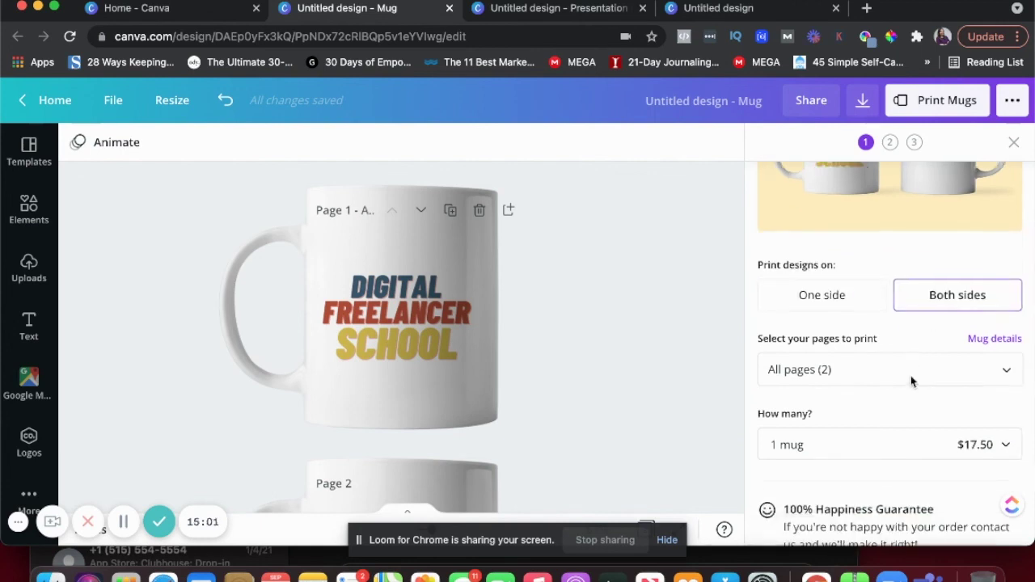
Copy the logo from page 1 onto the middle of the blank mug on page 2.
{"action": "scroll", "coordinate": [645, 388], "scroll_direction": "down", "scroll_amount": 5}
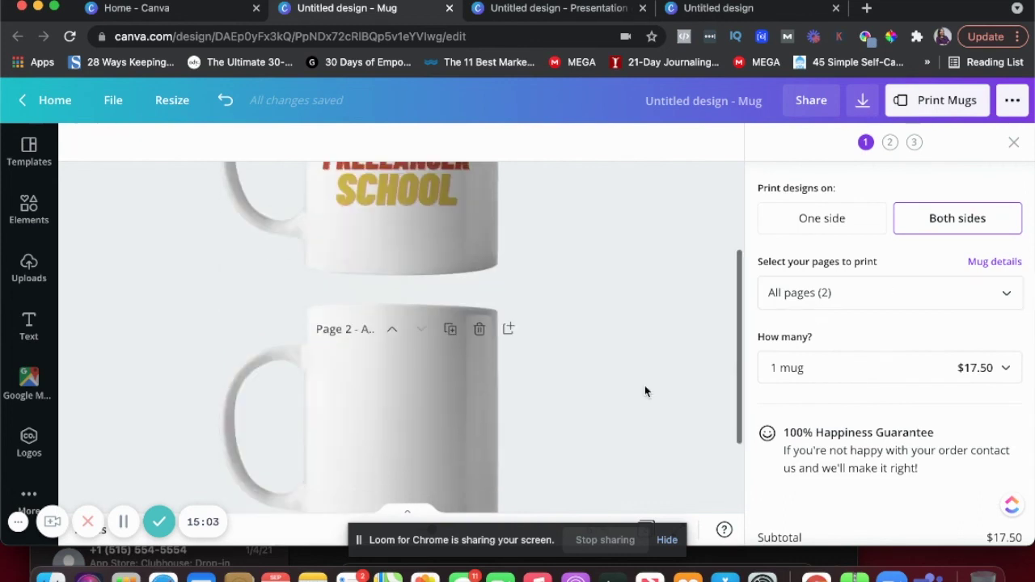
{"action": "scroll", "coordinate": [644, 385], "scroll_direction": "up", "scroll_amount": 3}
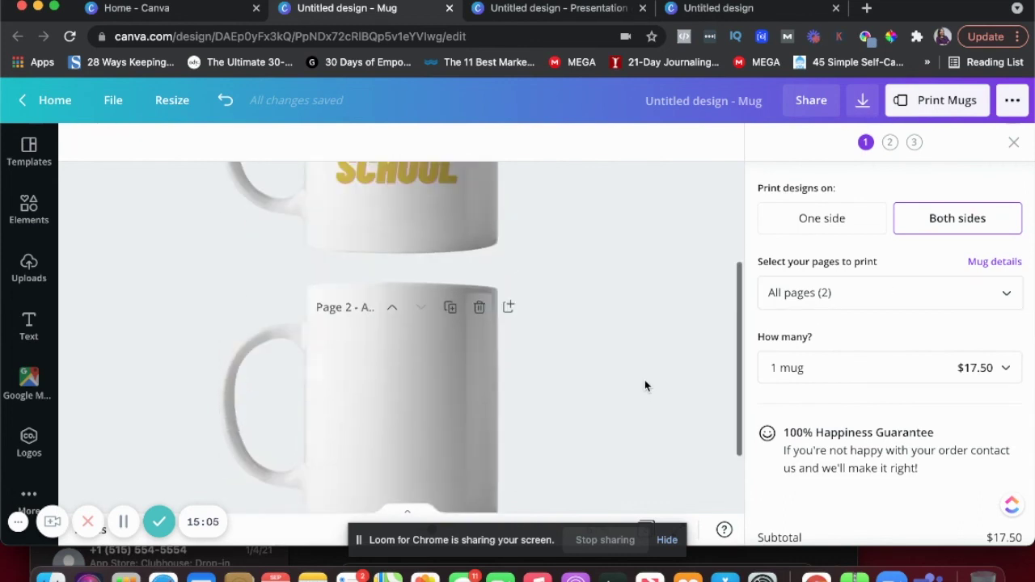
{"action": "left_click", "coordinate": [405, 189]}
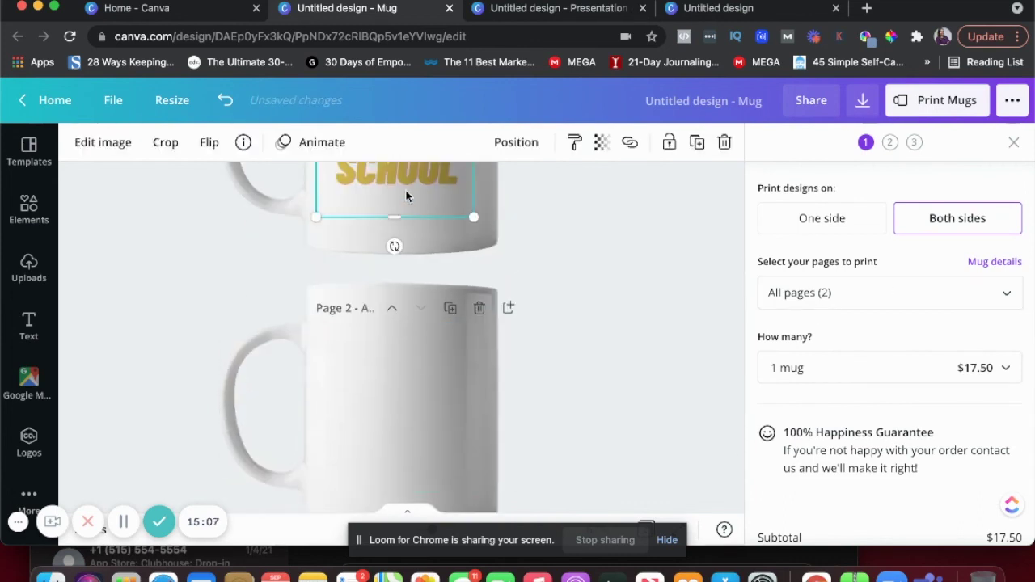
{"action": "left_click_drag", "start_coordinate": [405, 189], "coordinate": [404, 462]}
{"action": "left_click", "coordinate": [646, 382]}
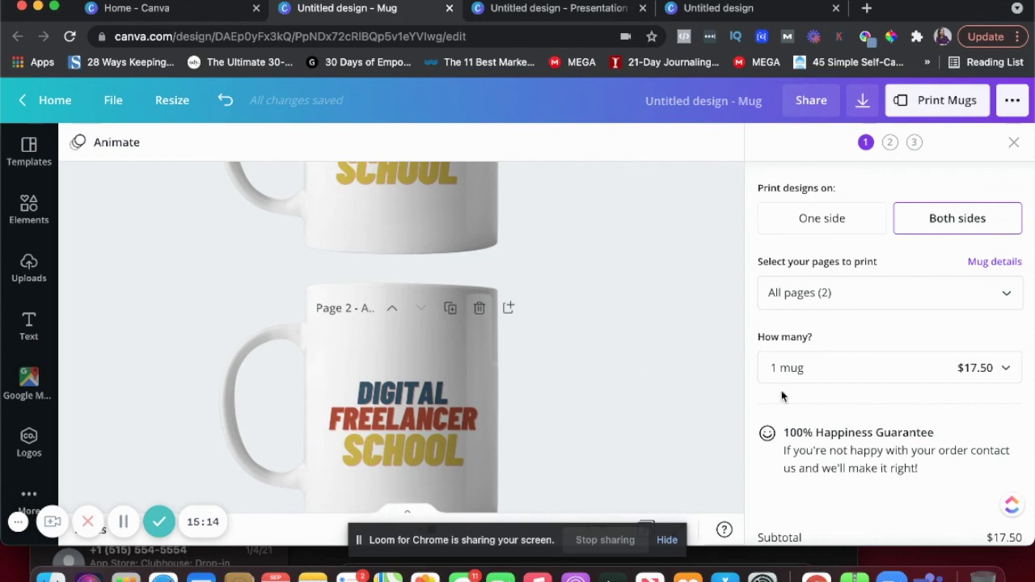
{"action": "left_click", "coordinate": [801, 368]}
{"action": "left_click", "coordinate": [673, 364]}
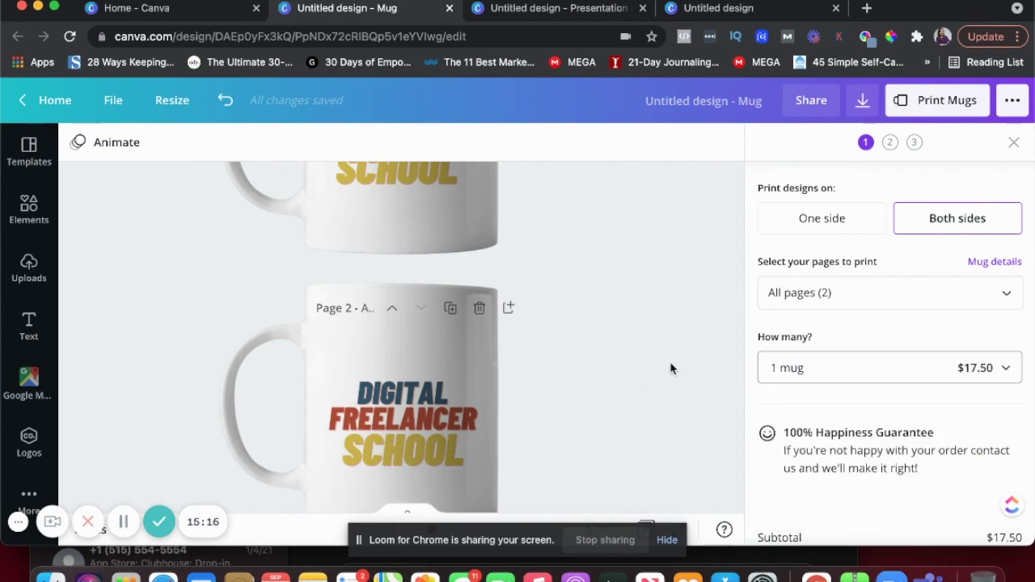
Look through the print products offered for the design, such as T-shirts, banners, business cards, photo books and folded cards.
{"action": "left_click", "coordinate": [1009, 103]}
{"action": "scroll", "coordinate": [908, 319], "scroll_direction": "down", "scroll_amount": 3}
{"action": "scroll", "coordinate": [906, 328], "scroll_direction": "down", "scroll_amount": 5}
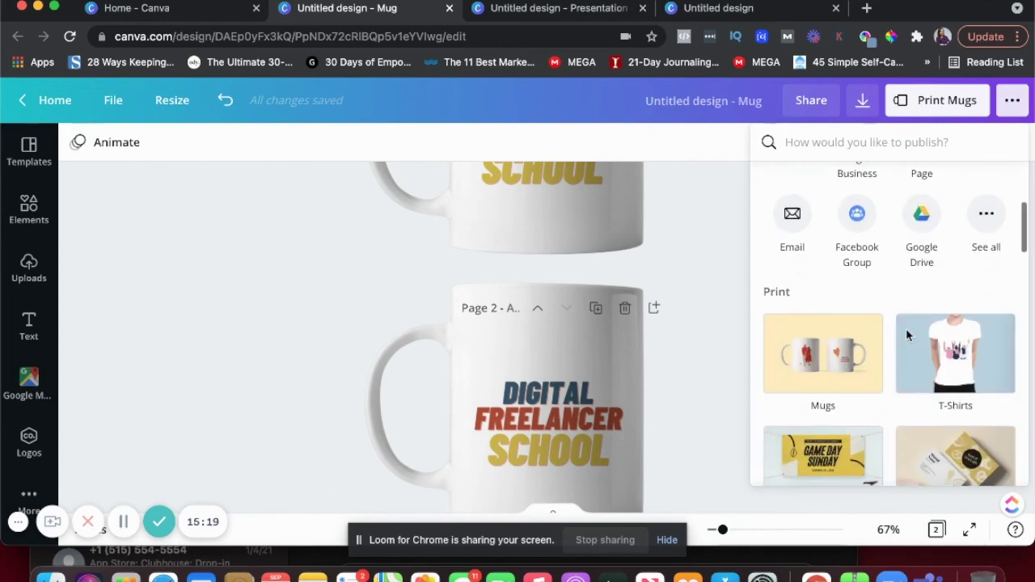
{"action": "scroll", "coordinate": [830, 363], "scroll_direction": "down", "scroll_amount": 4}
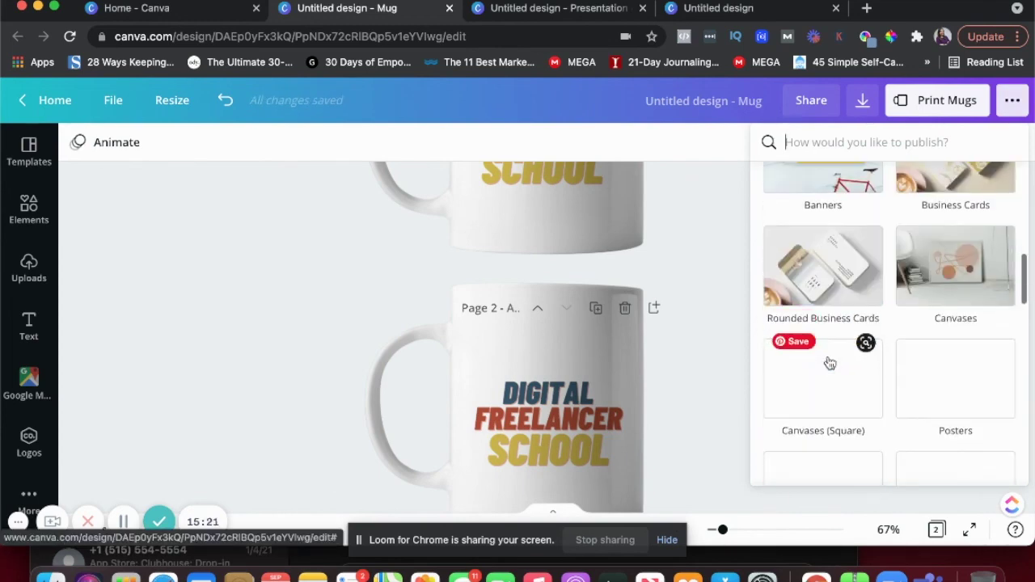
{"action": "scroll", "coordinate": [830, 364], "scroll_direction": "down", "scroll_amount": 5}
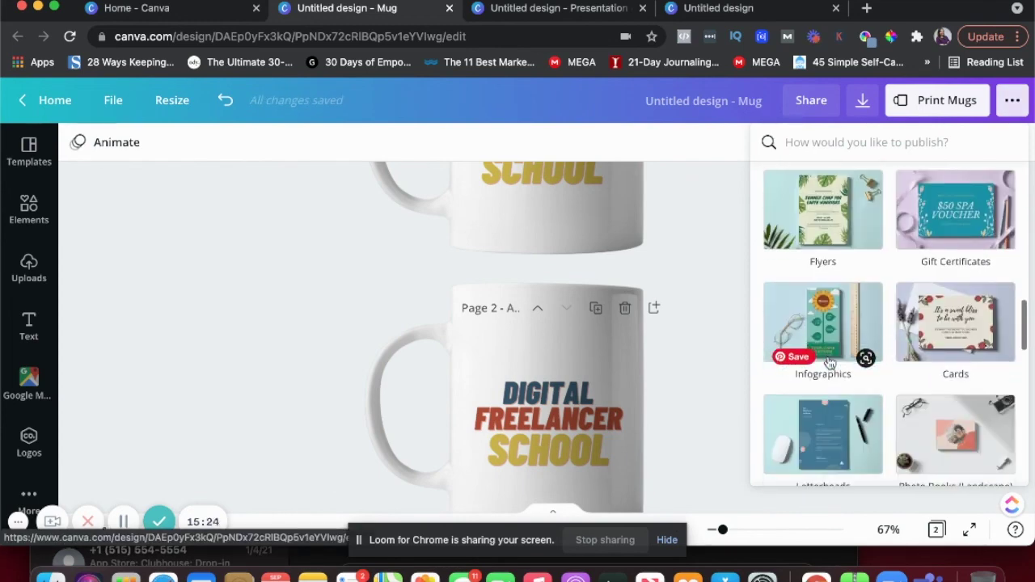
{"action": "scroll", "coordinate": [830, 363], "scroll_direction": "down", "scroll_amount": 4}
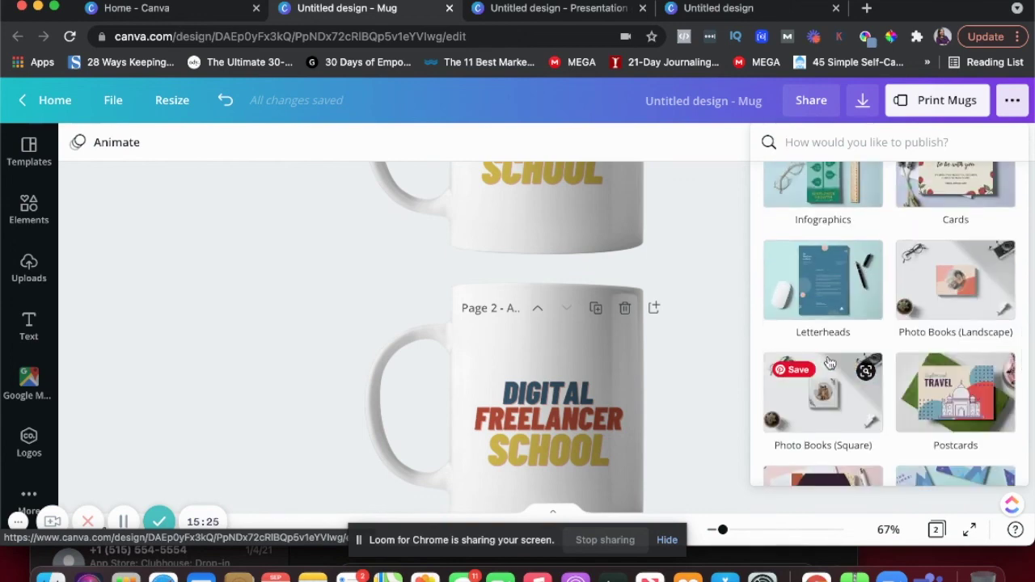
{"action": "scroll", "coordinate": [830, 363], "scroll_direction": "down", "scroll_amount": 4}
{"action": "scroll", "coordinate": [829, 363], "scroll_direction": "down", "scroll_amount": 2}
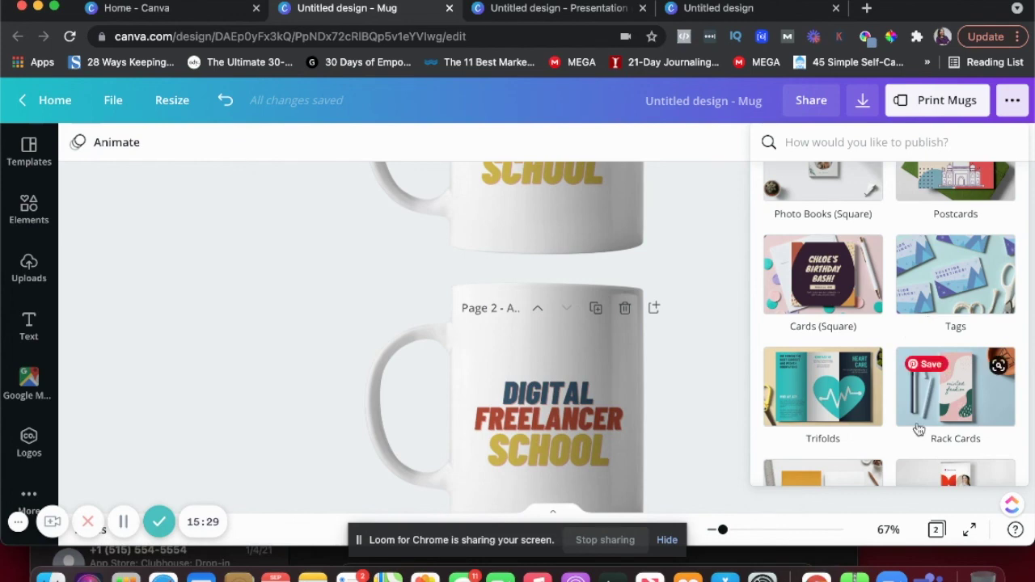
{"action": "scroll", "coordinate": [917, 435], "scroll_direction": "down", "scroll_amount": 4}
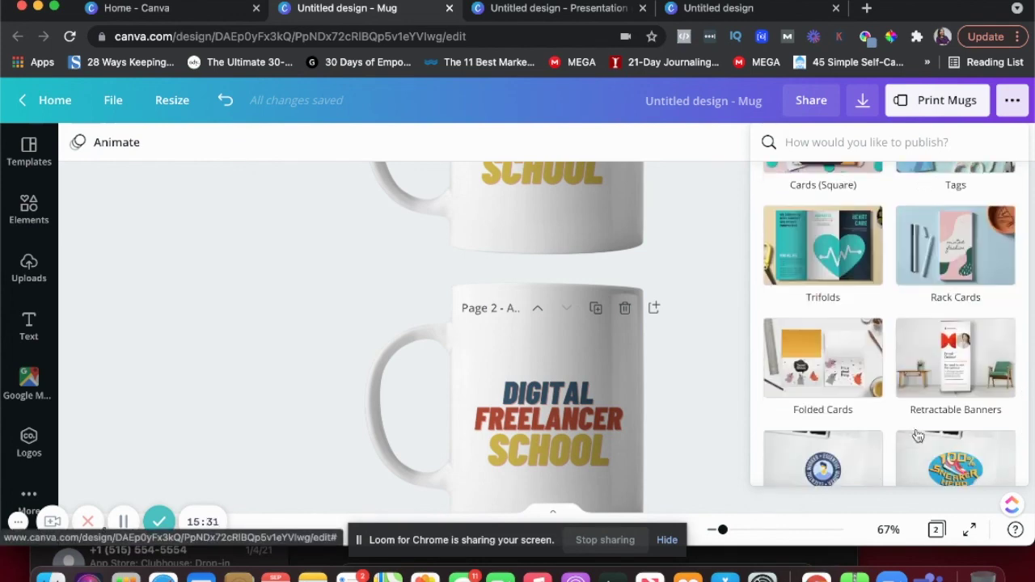